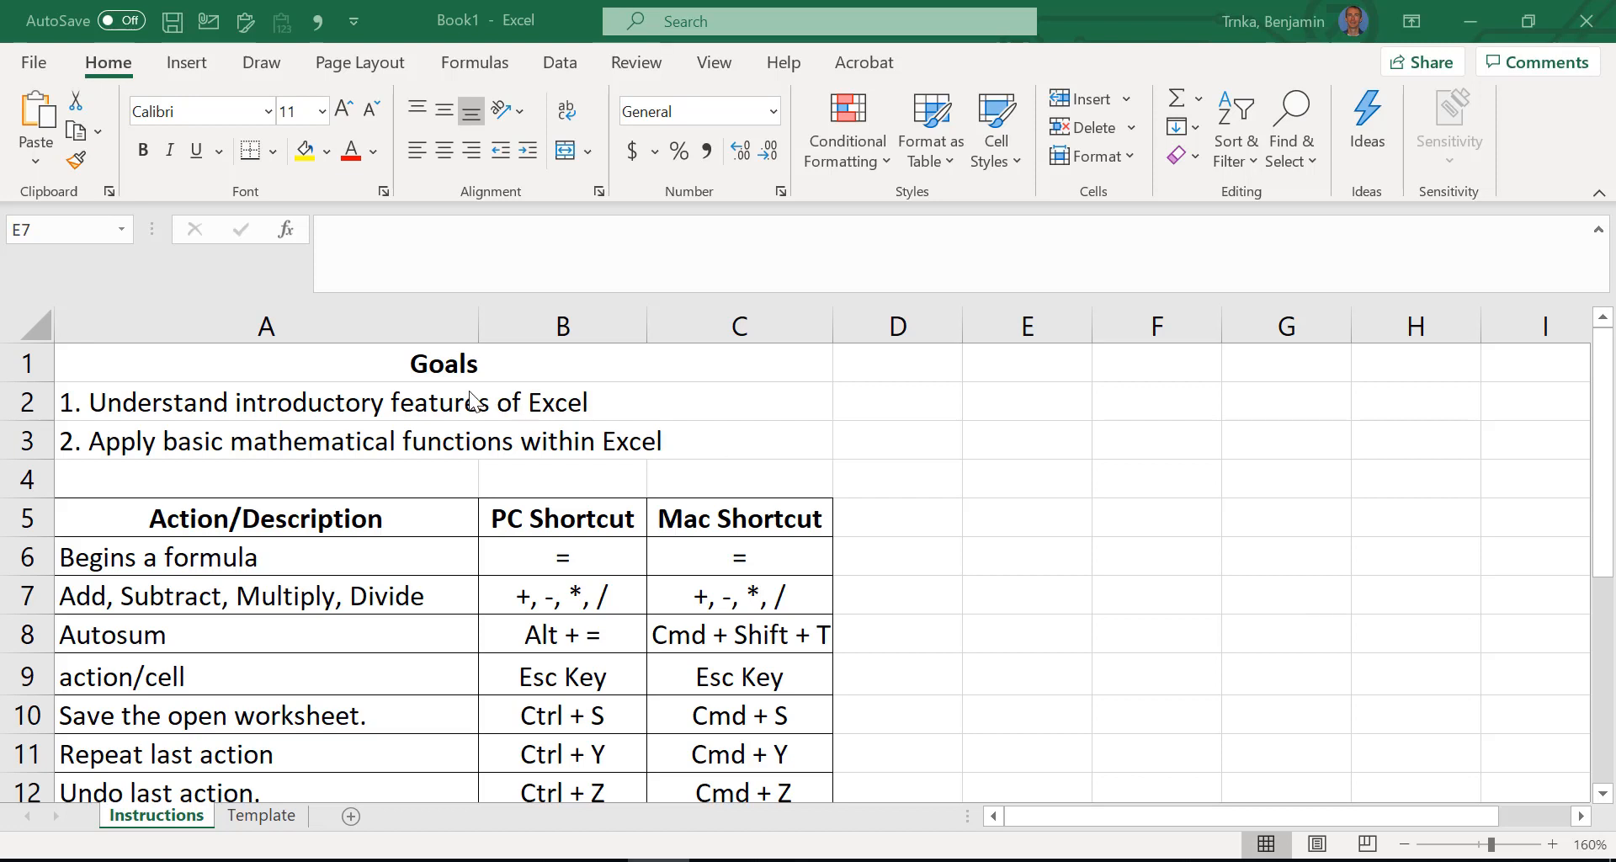
Review the goals and the PC and Mac shortcut list on the Instructions sheet, from A2 through A12
{"action": "left_click", "coordinate": [543, 405]}
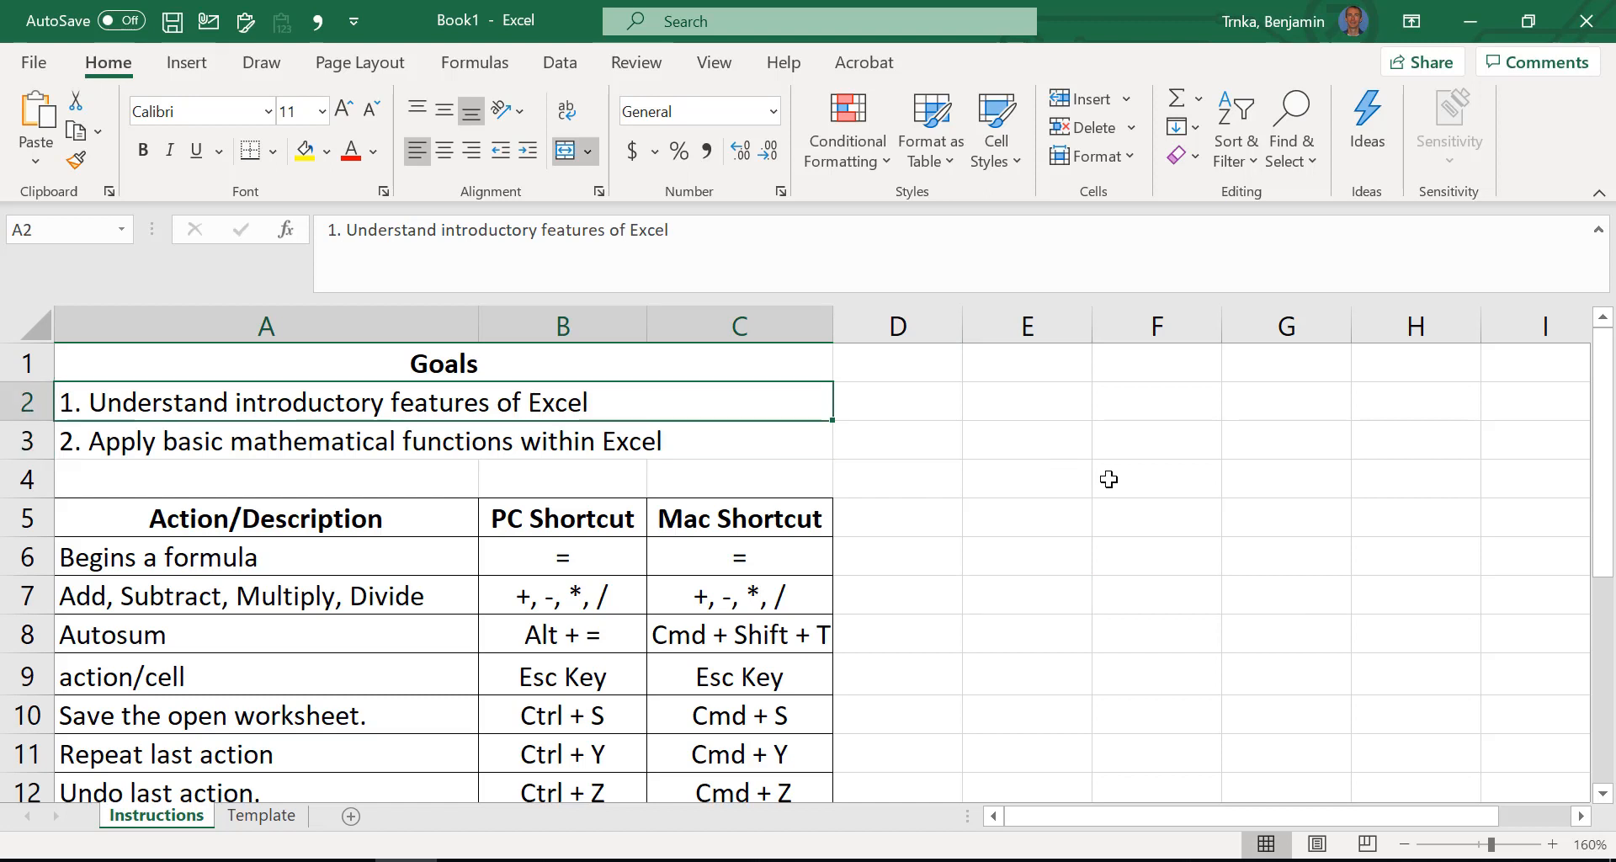
{"action": "key", "text": "Down"}
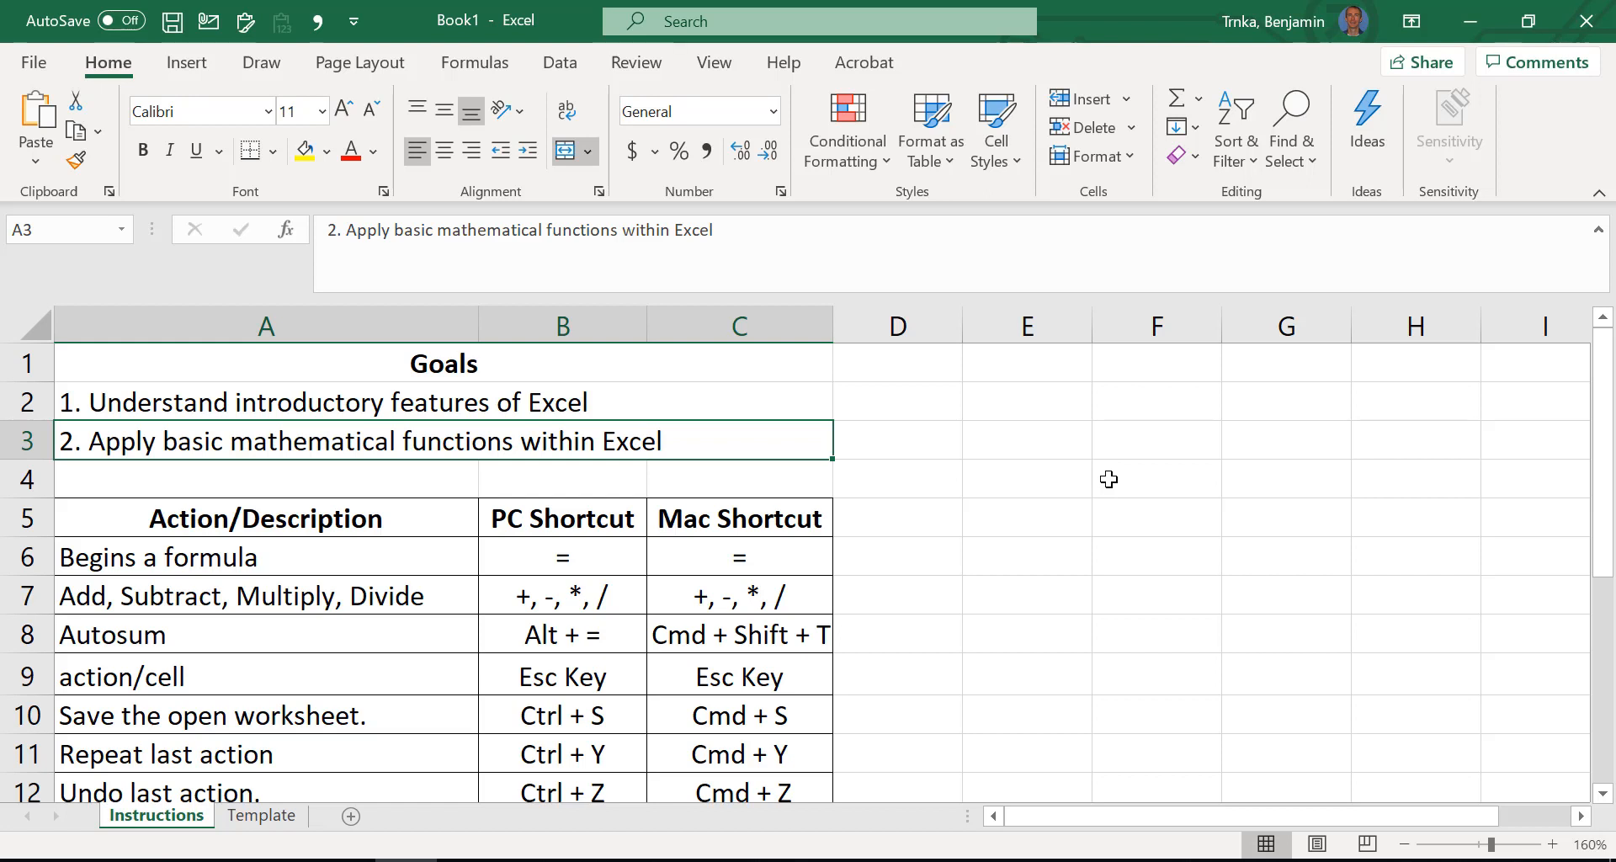
{"action": "key", "text": "Down"}
{"action": "key", "text": "Down"}
{"action": "key", "text": "Down"}
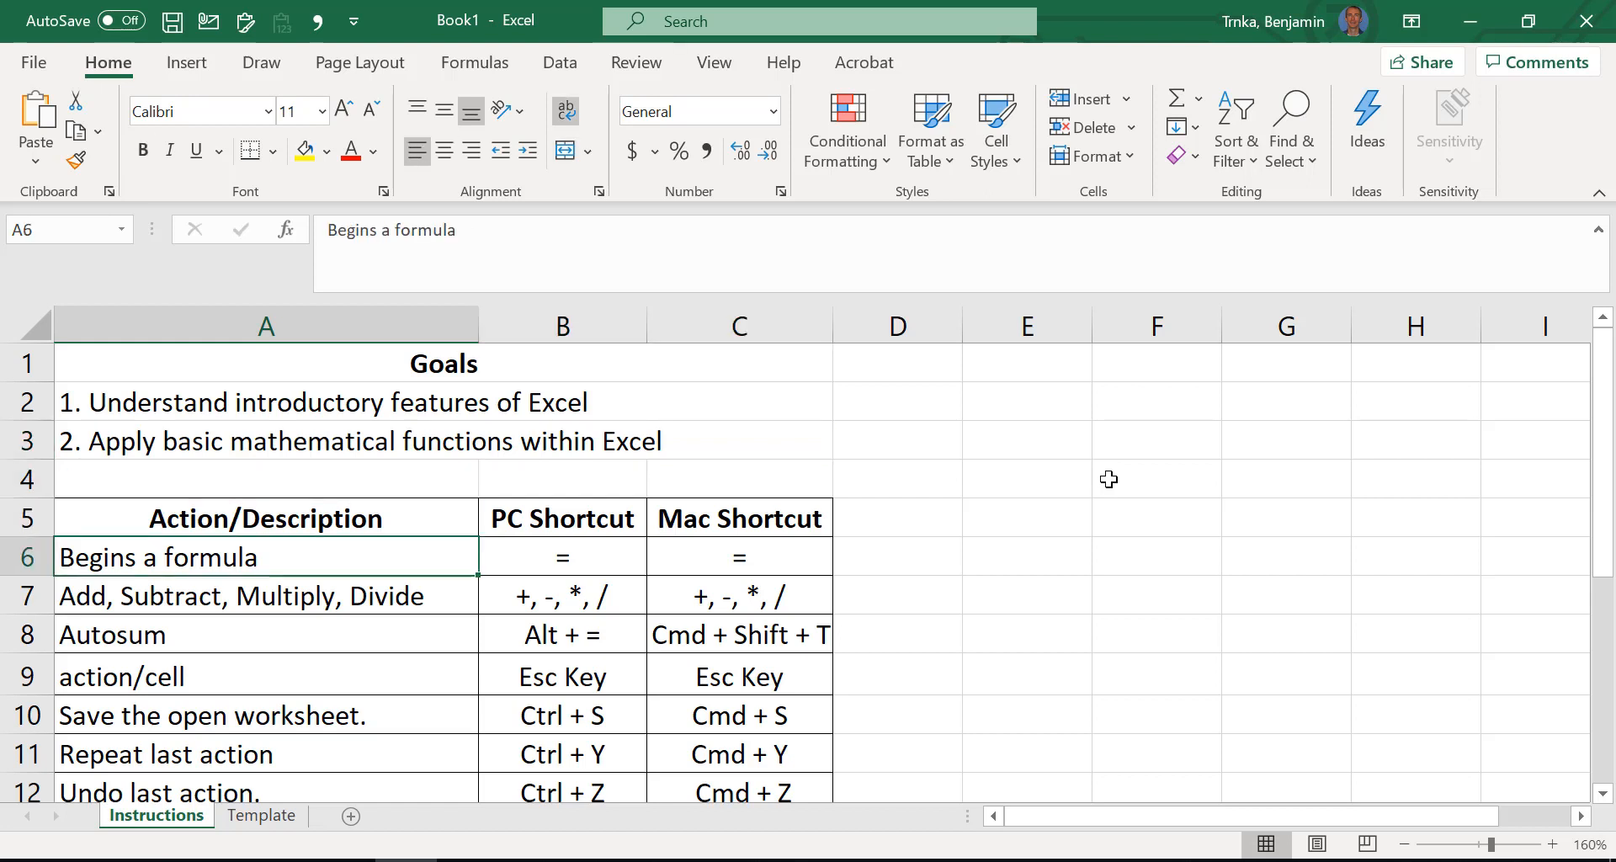
{"action": "key", "text": "Down"}
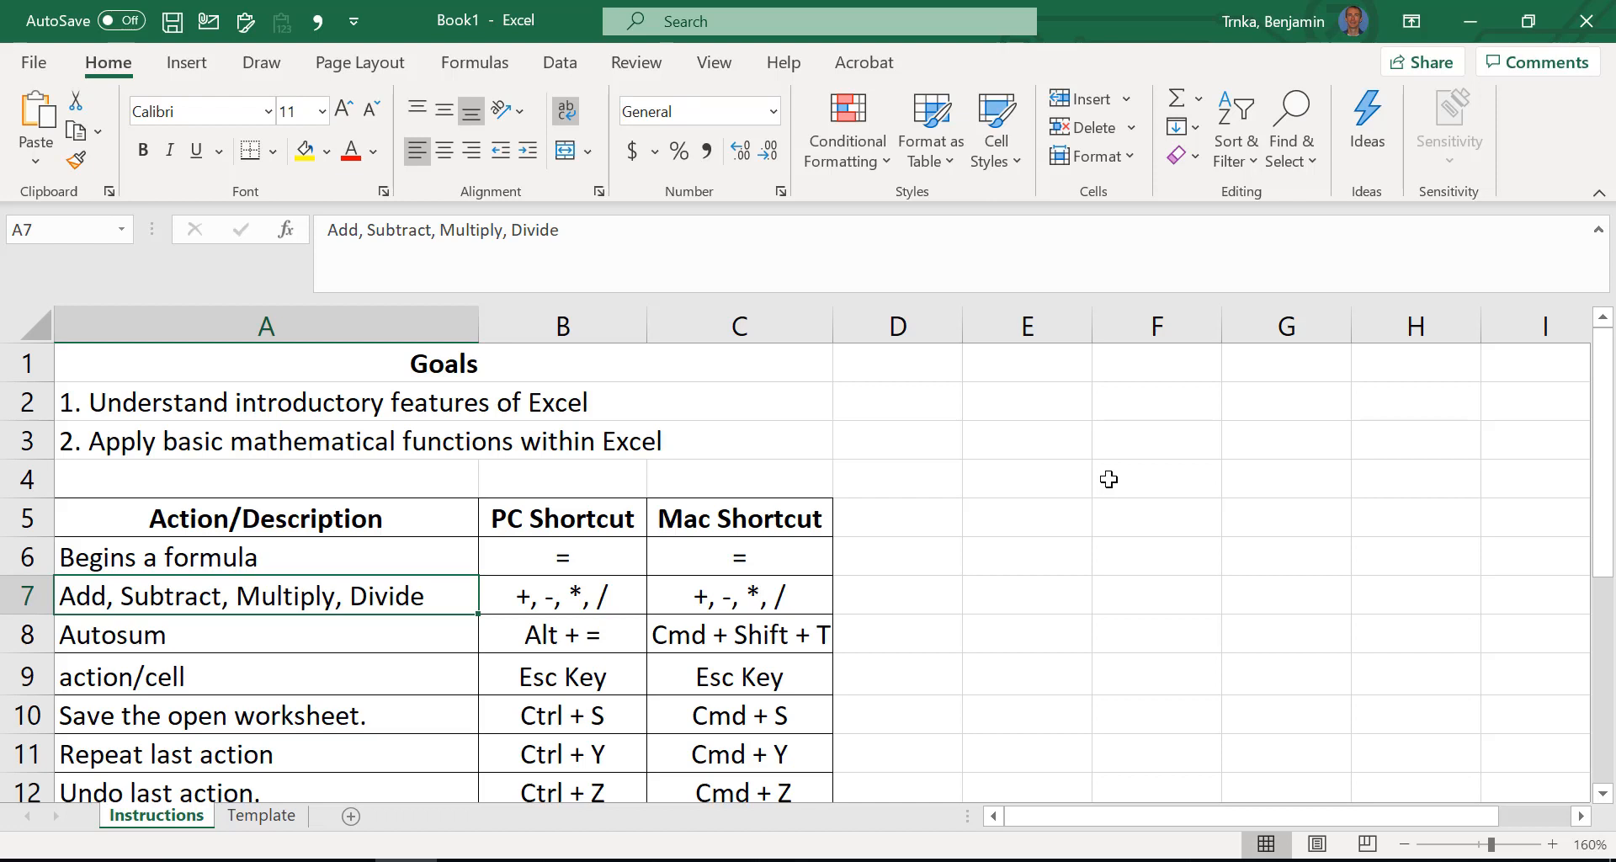
{"action": "key", "text": "Down"}
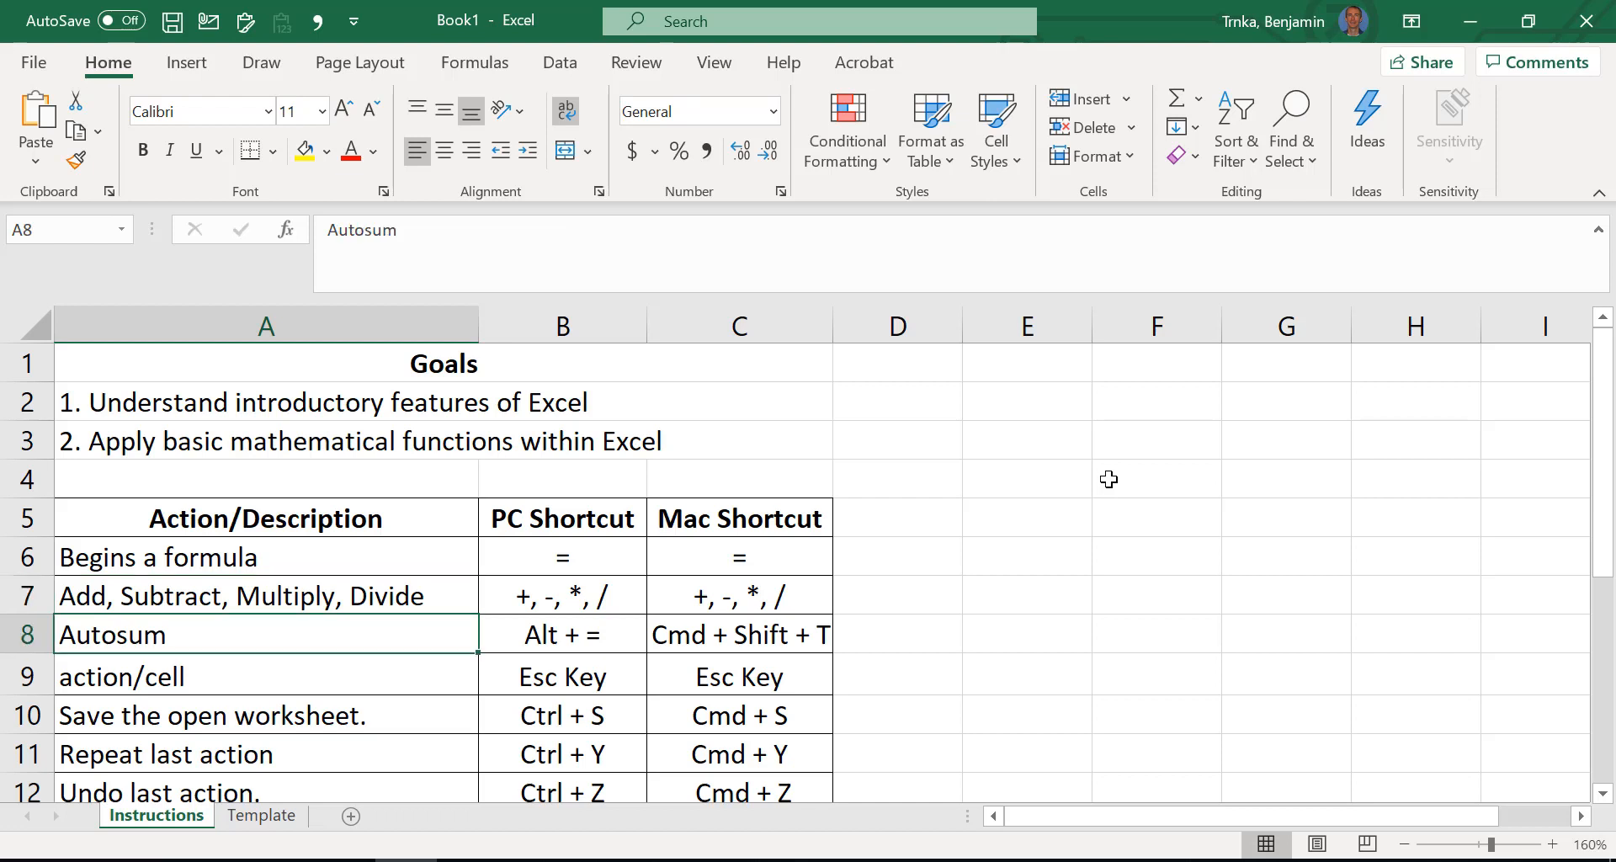
{"action": "key", "text": "Down"}
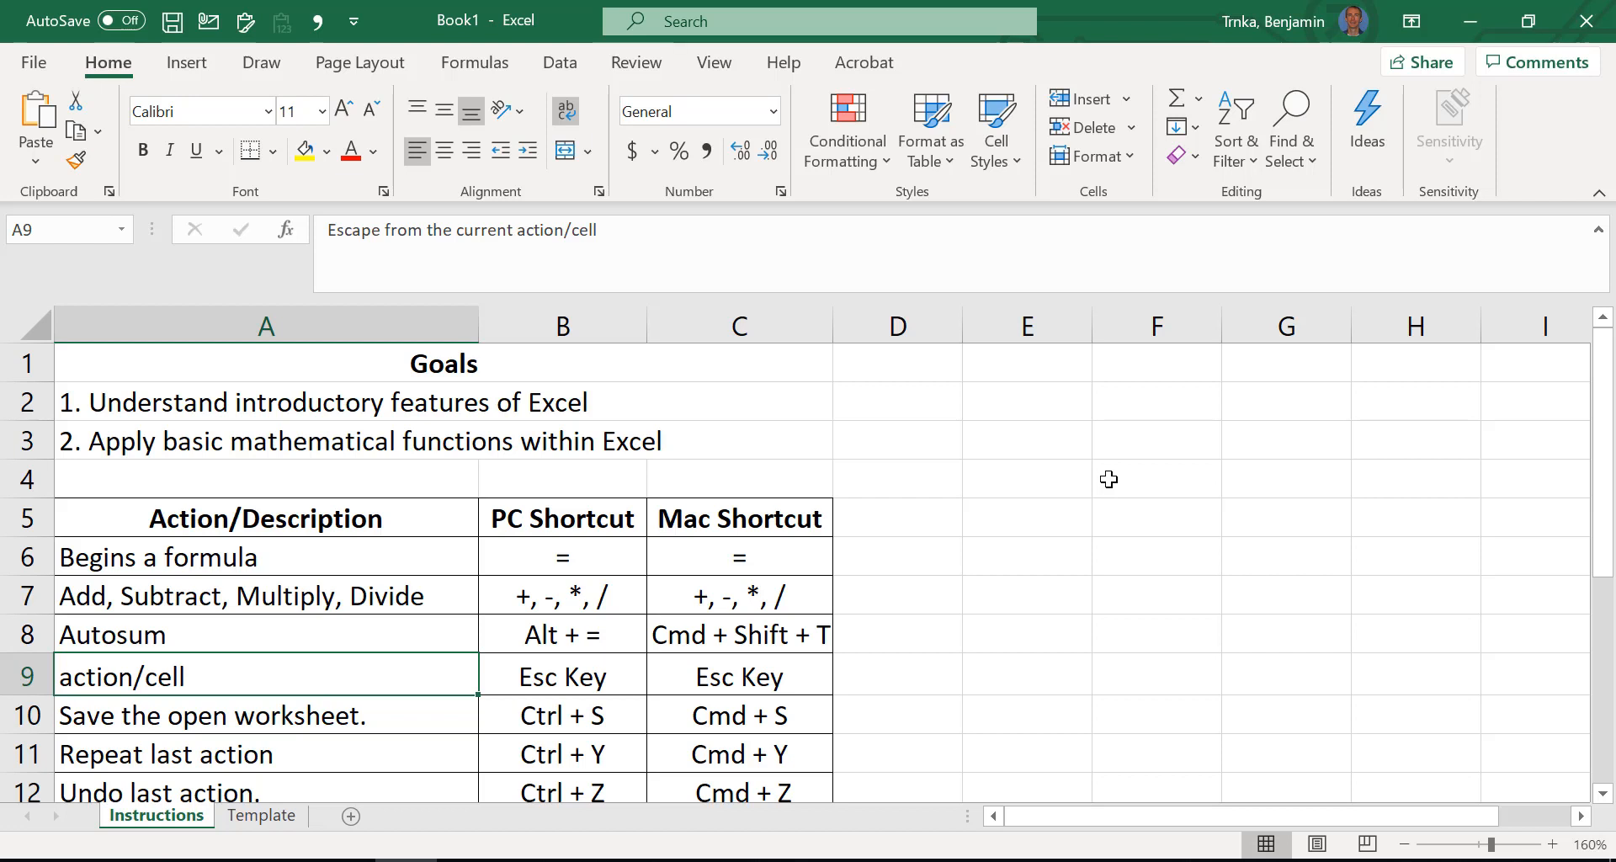
{"action": "key", "text": "Down"}
{"action": "key", "text": "Down"}
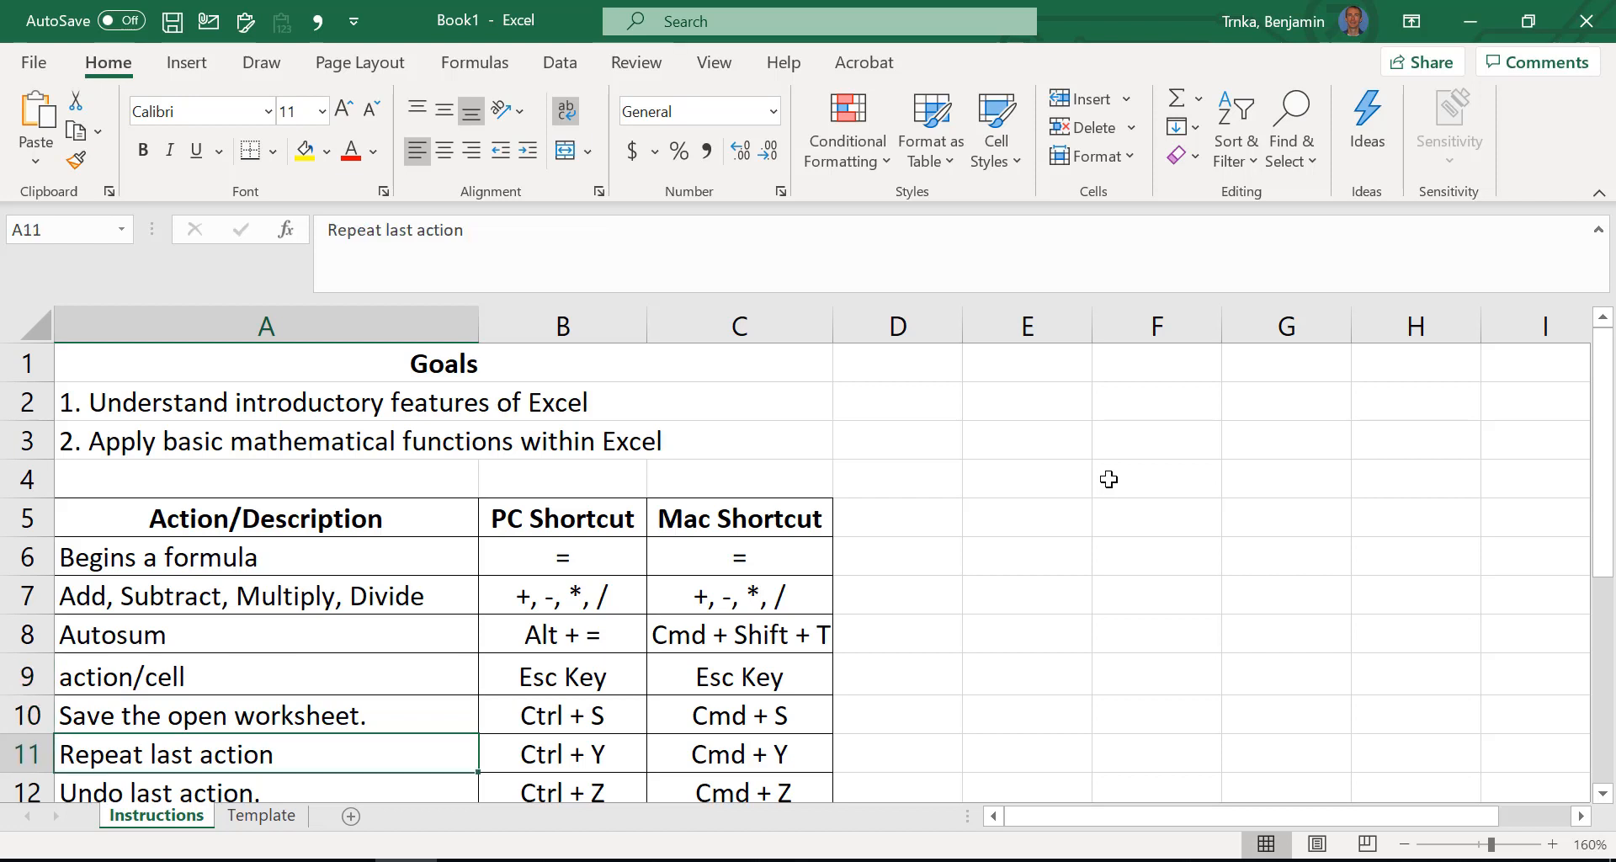
{"action": "key", "text": "Down"}
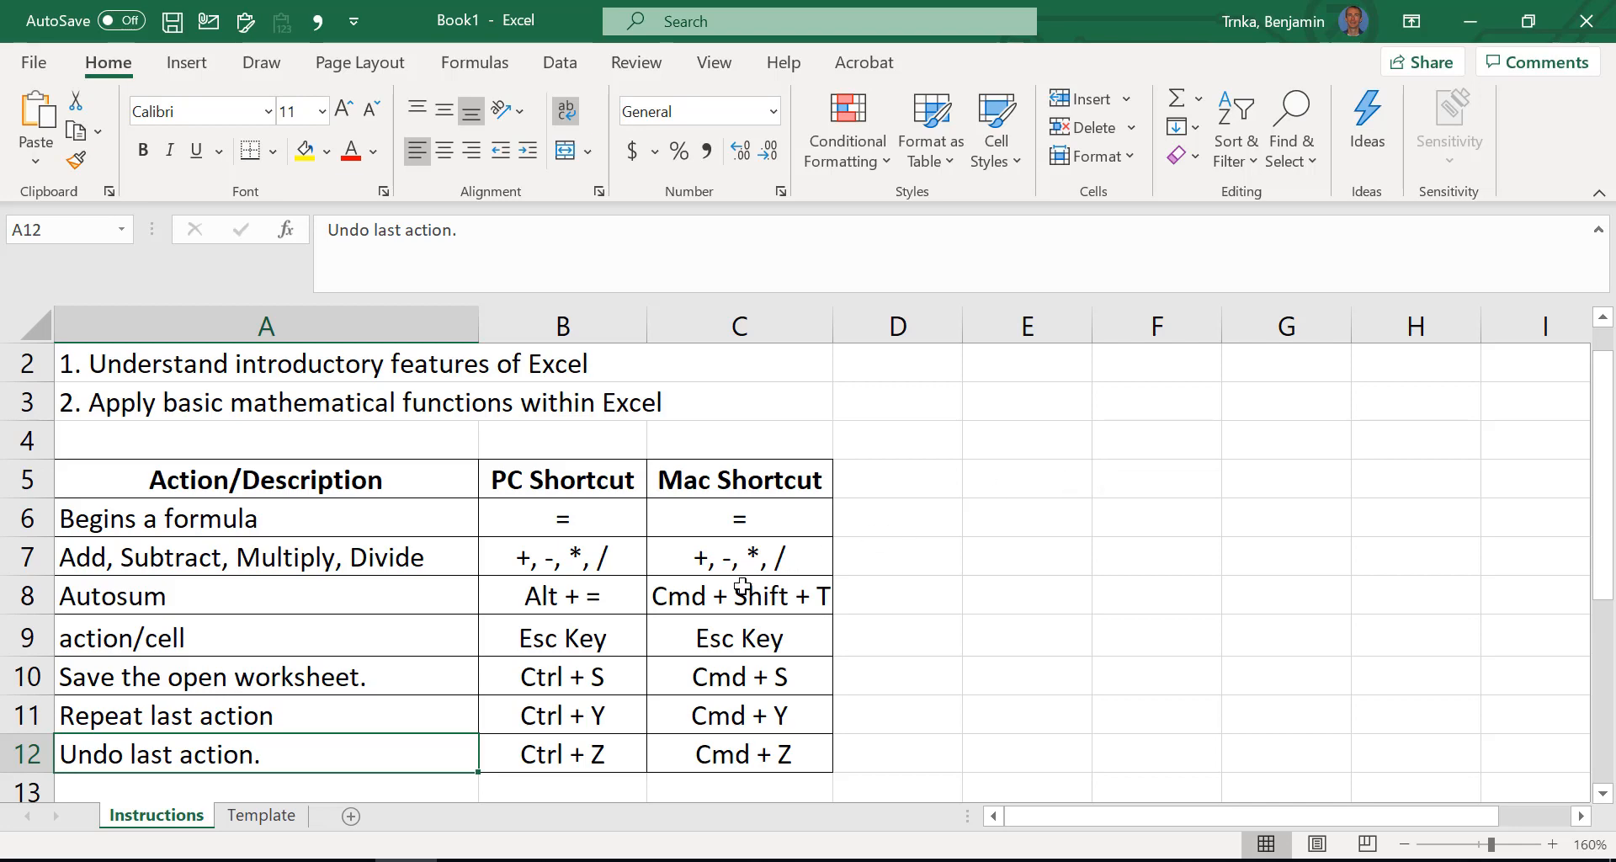
Open the Template sheet and look over the full balance sheet and income statement
{"action": "left_click", "coordinate": [253, 829]}
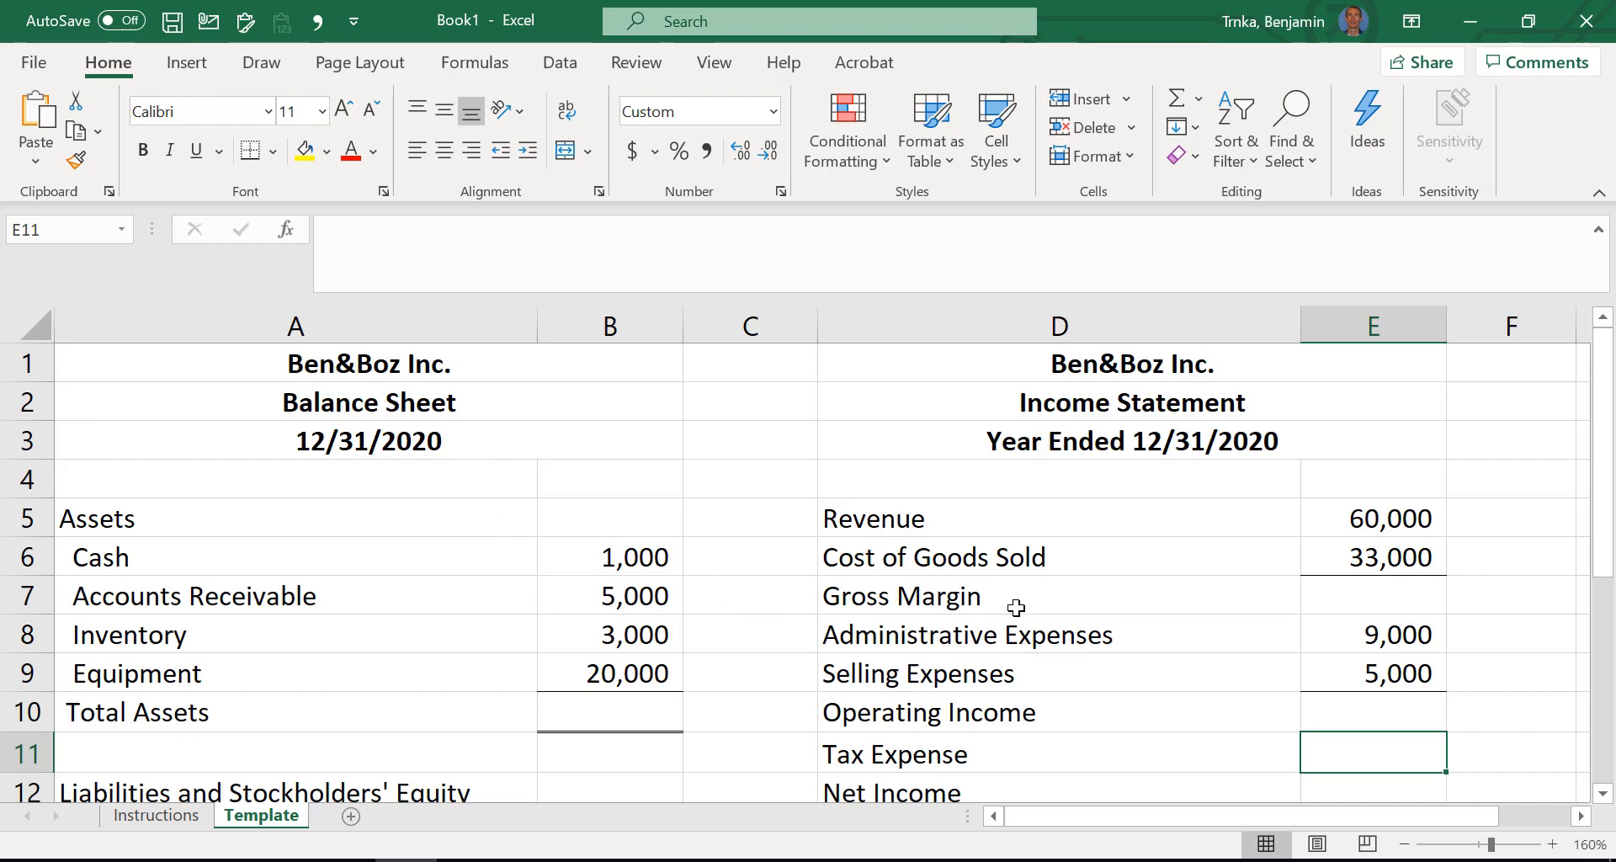
{"action": "scroll", "coordinate": [857, 592], "scroll_direction": "down", "scroll_amount": 2}
{"action": "scroll", "coordinate": [857, 592], "scroll_direction": "down", "scroll_amount": 2}
{"action": "scroll", "coordinate": [859, 591], "scroll_direction": "up", "scroll_amount": 2}
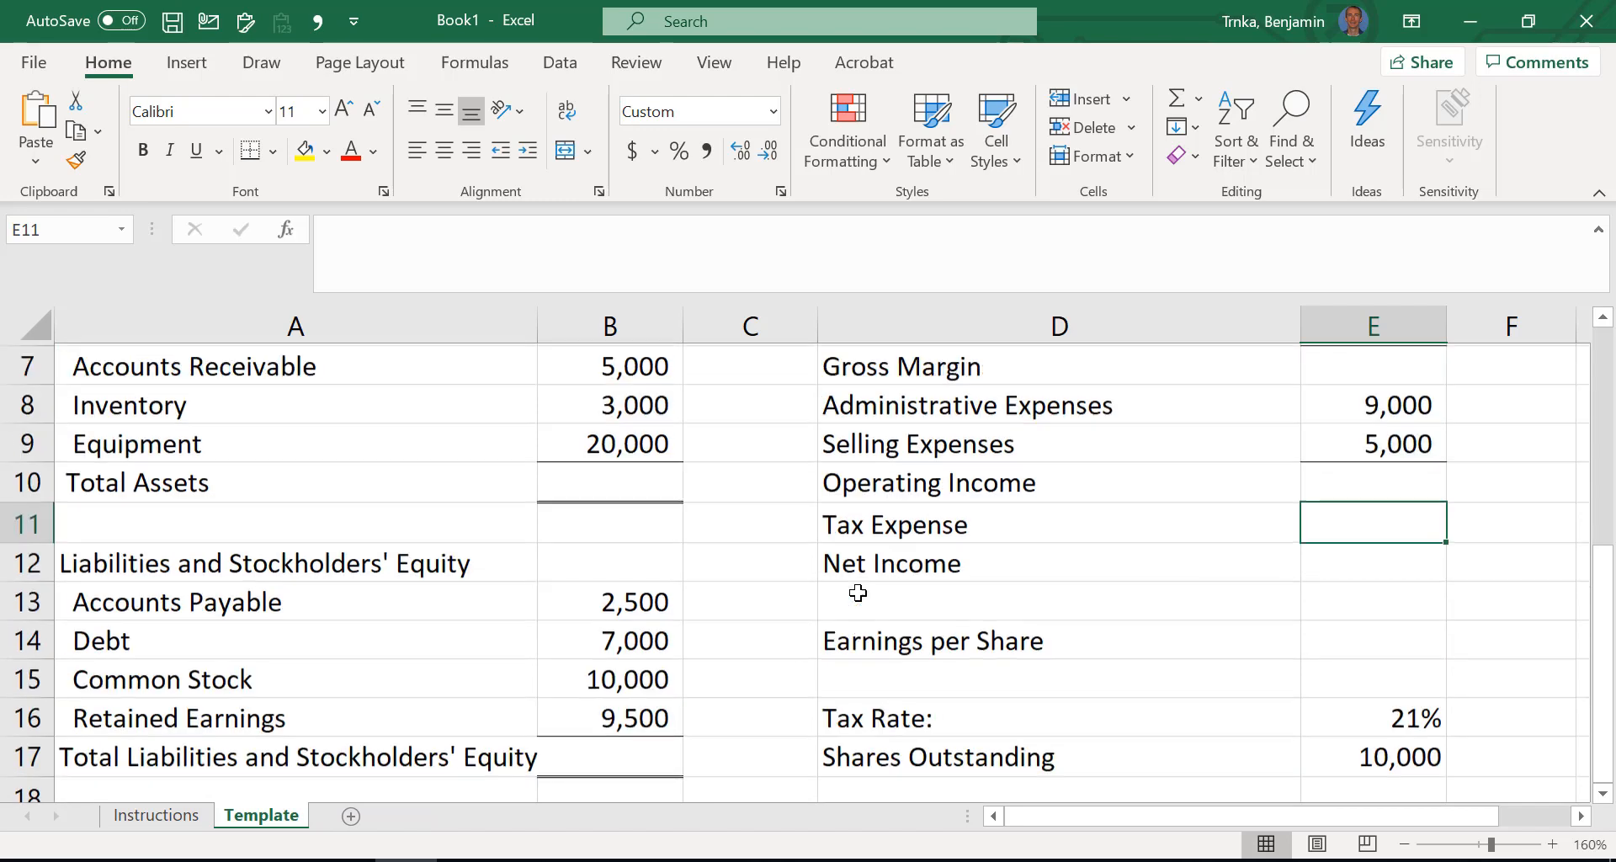
{"action": "scroll", "coordinate": [711, 600], "scroll_direction": "up", "scroll_amount": 2}
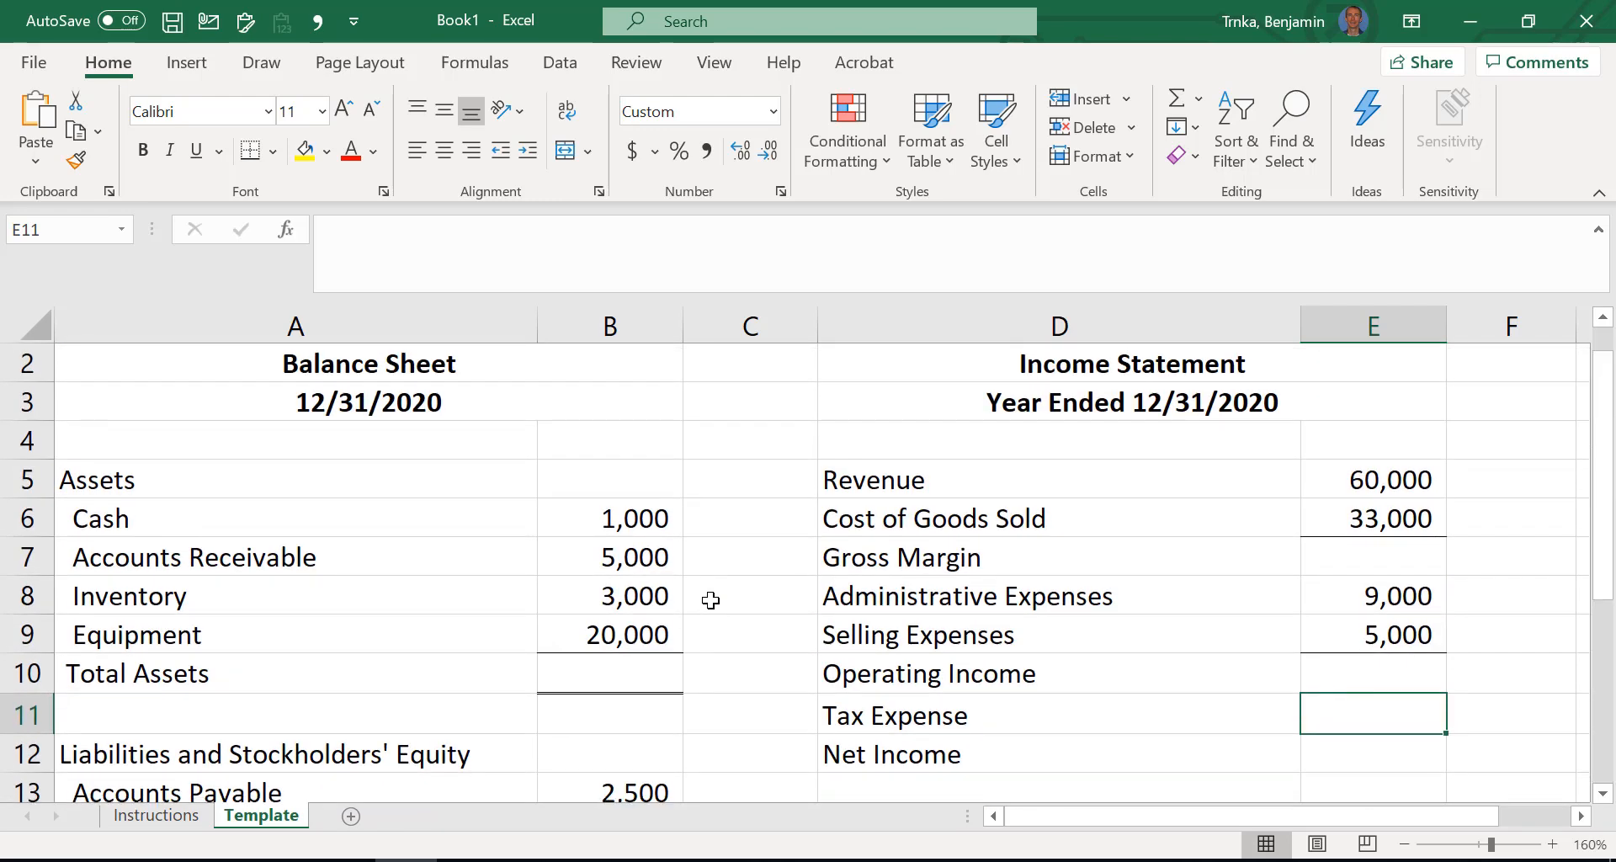
{"action": "scroll", "coordinate": [581, 586], "scroll_direction": "up", "scroll_amount": 1}
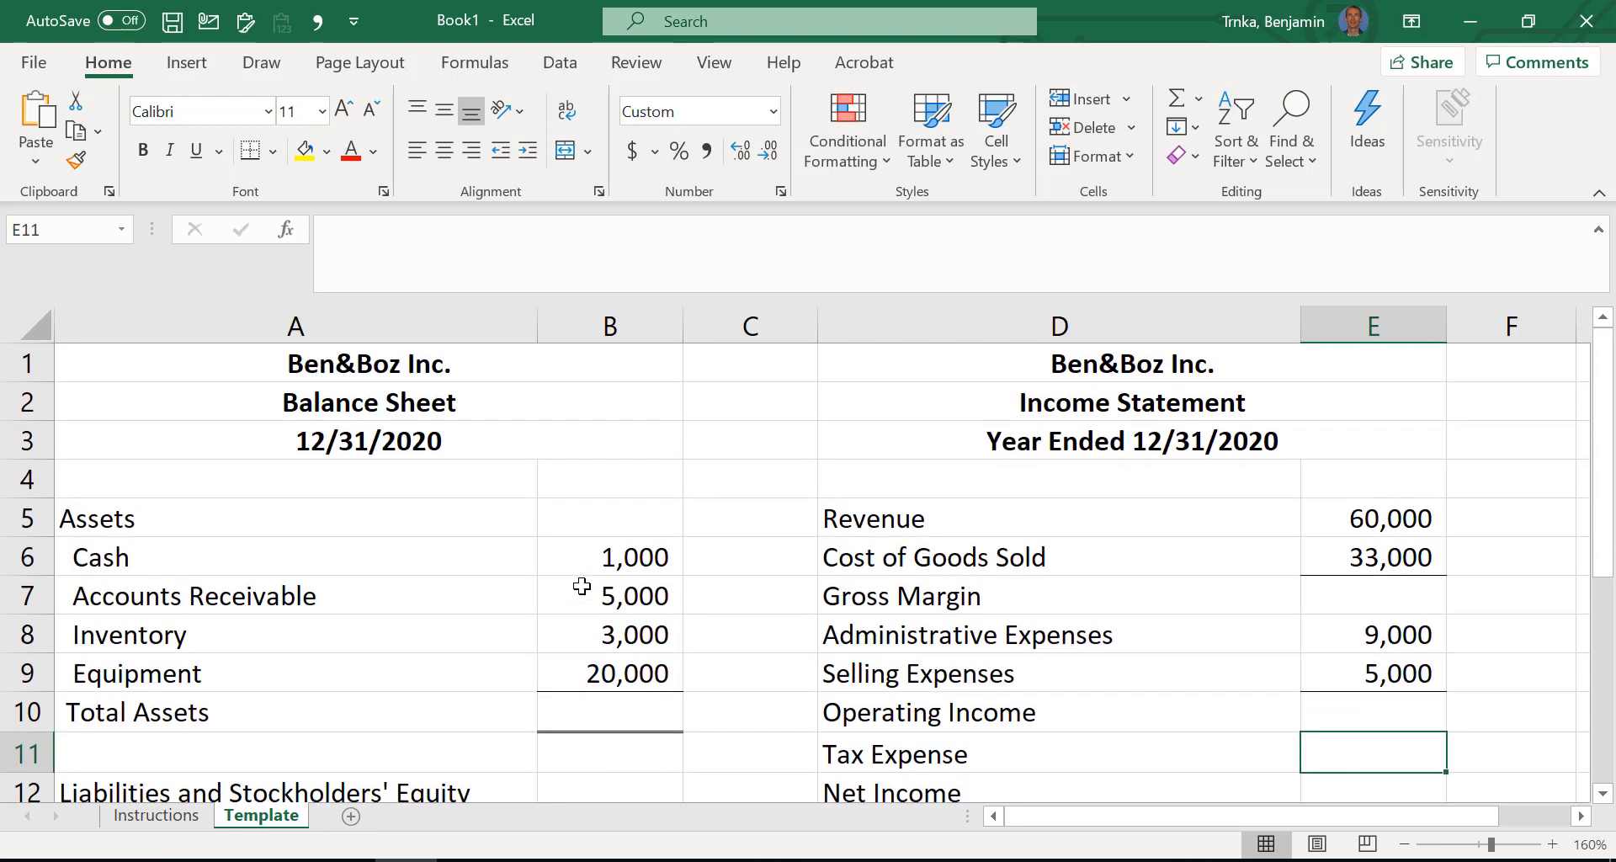
Enter 29000 as a fixed value for Total Assets in cell B10
{"action": "left_click", "coordinate": [625, 715]}
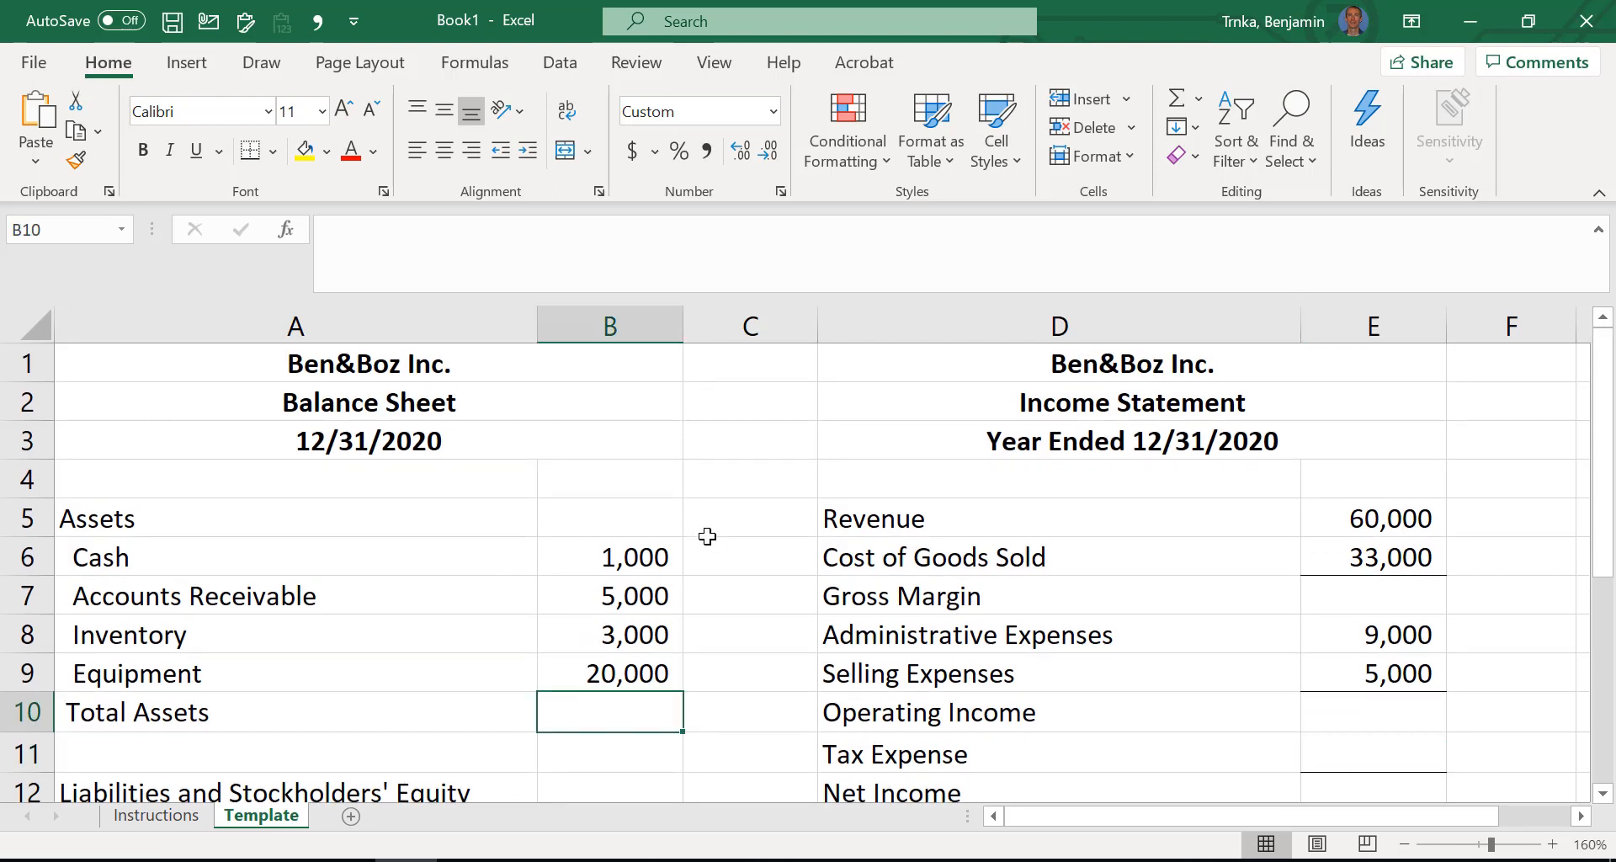
{"action": "type", "text": "29000"}
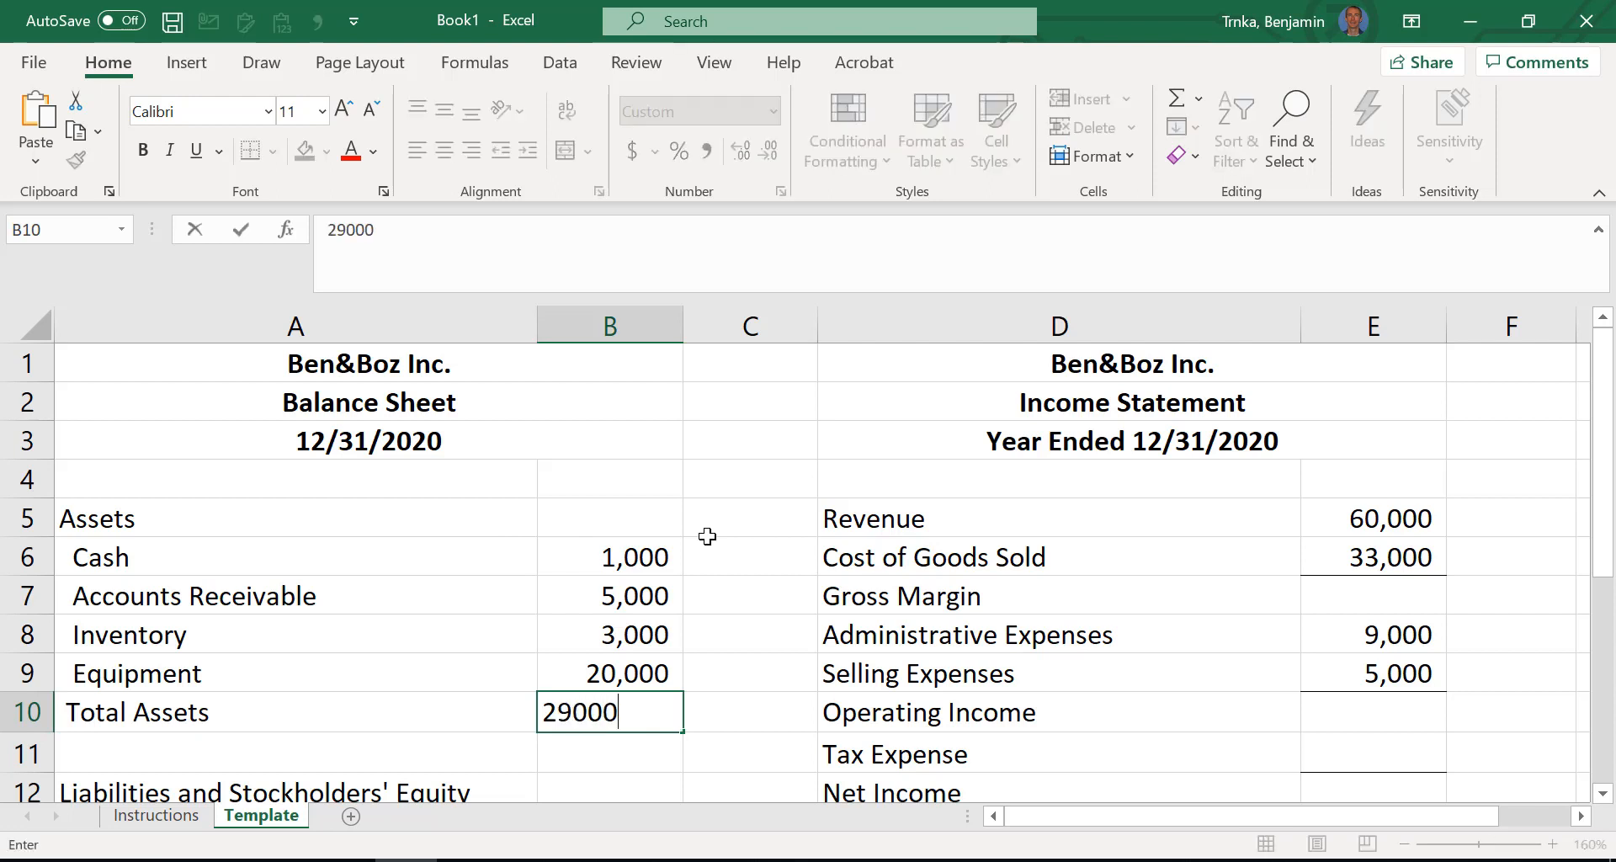
{"action": "key", "text": "Return"}
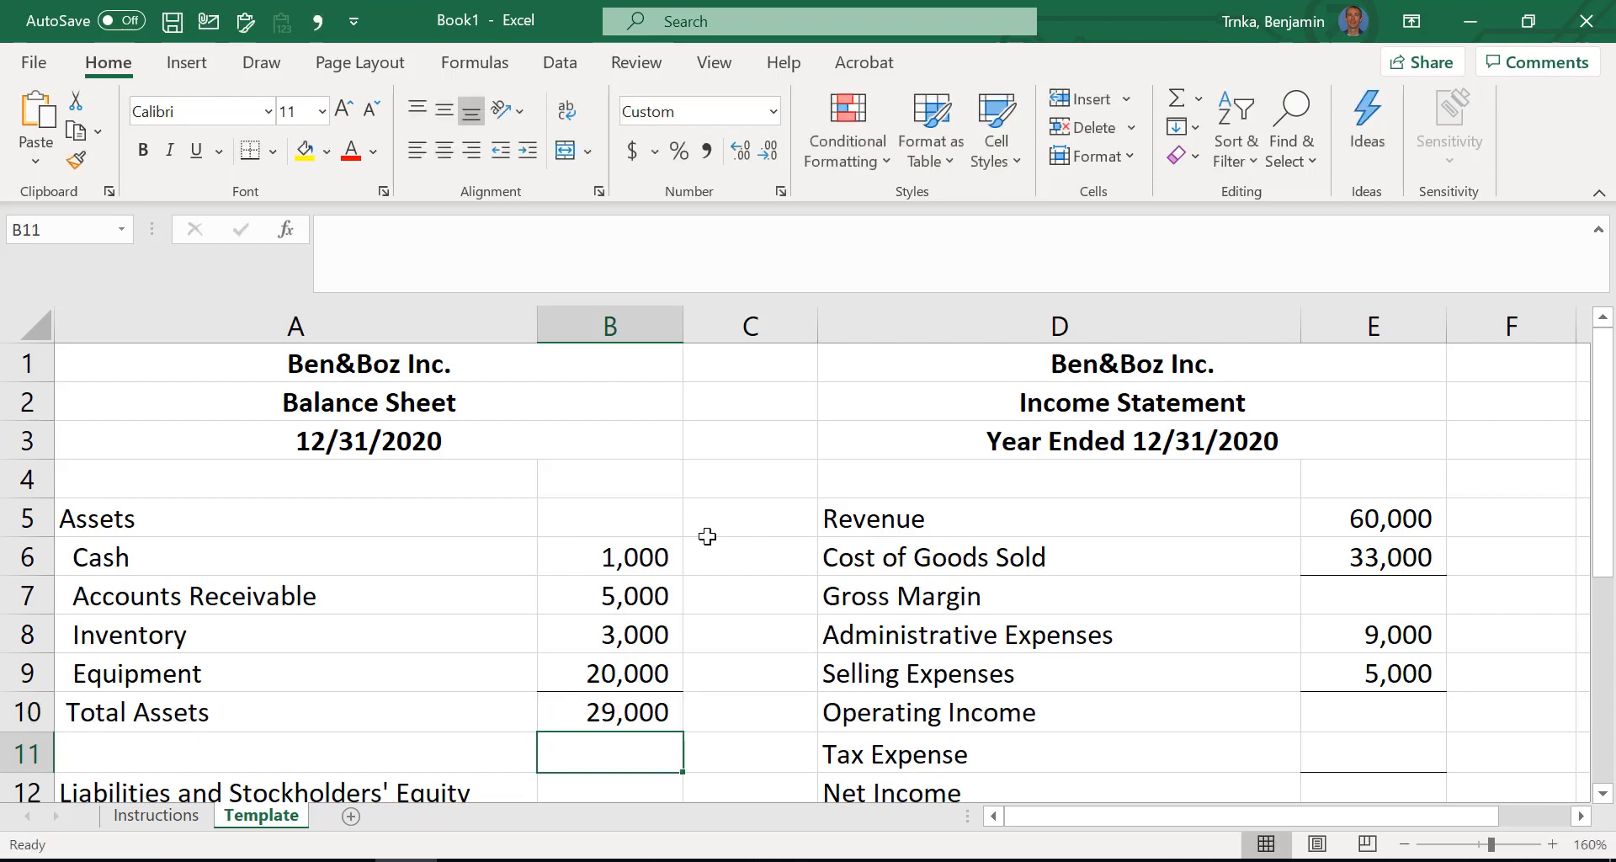
Try a Cash value of 1500 in B6 against the fixed Total Assets figure, and undo the change
{"action": "key", "text": "Up"}
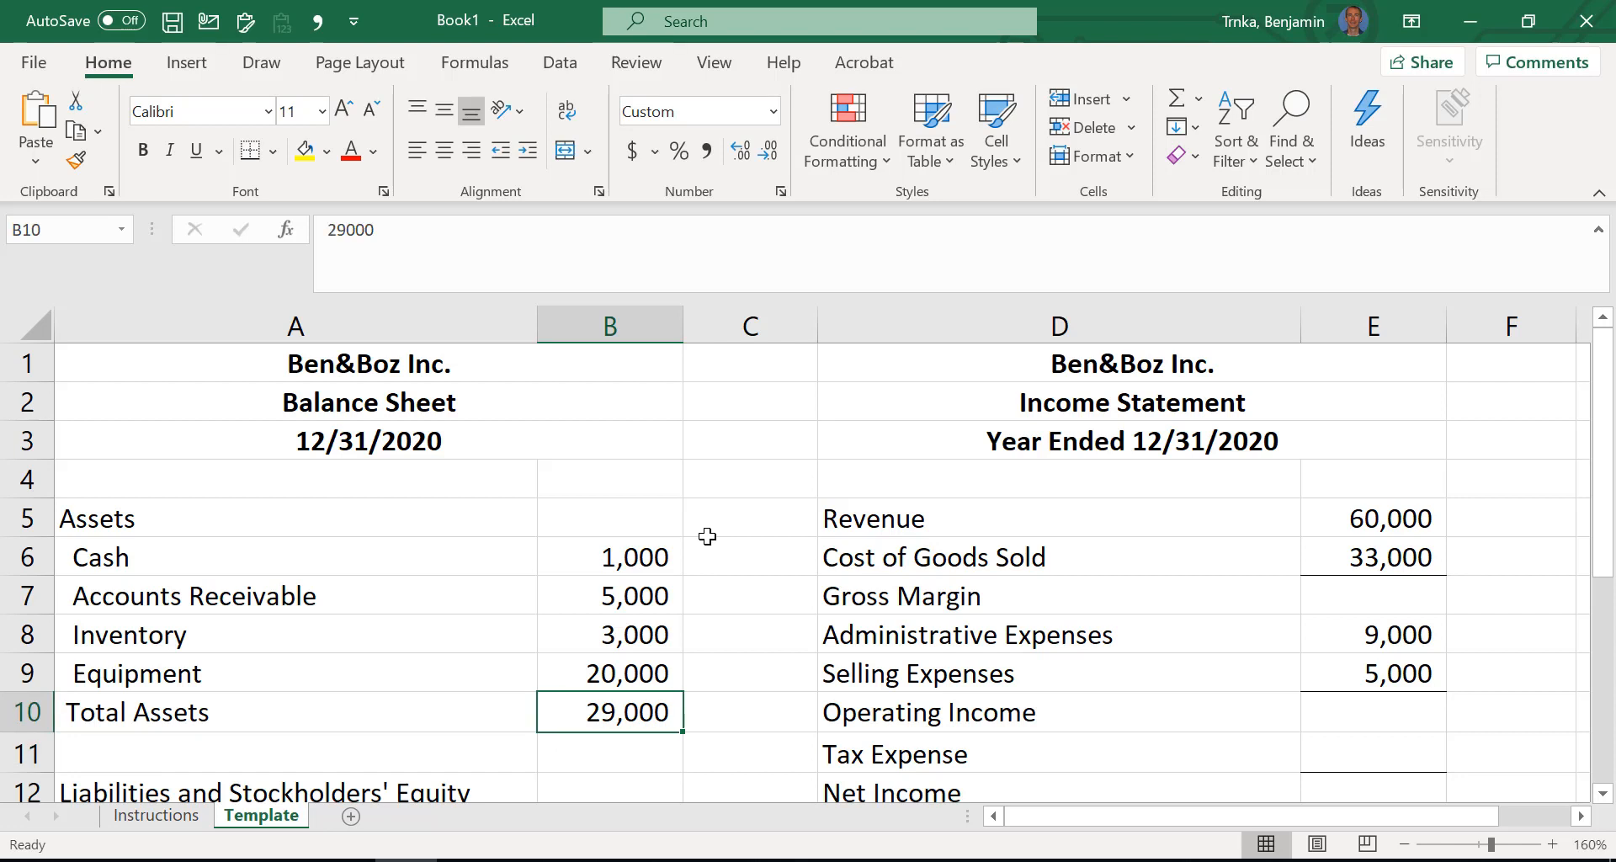
{"action": "key", "text": "Up"}
{"action": "key", "text": "Up"}
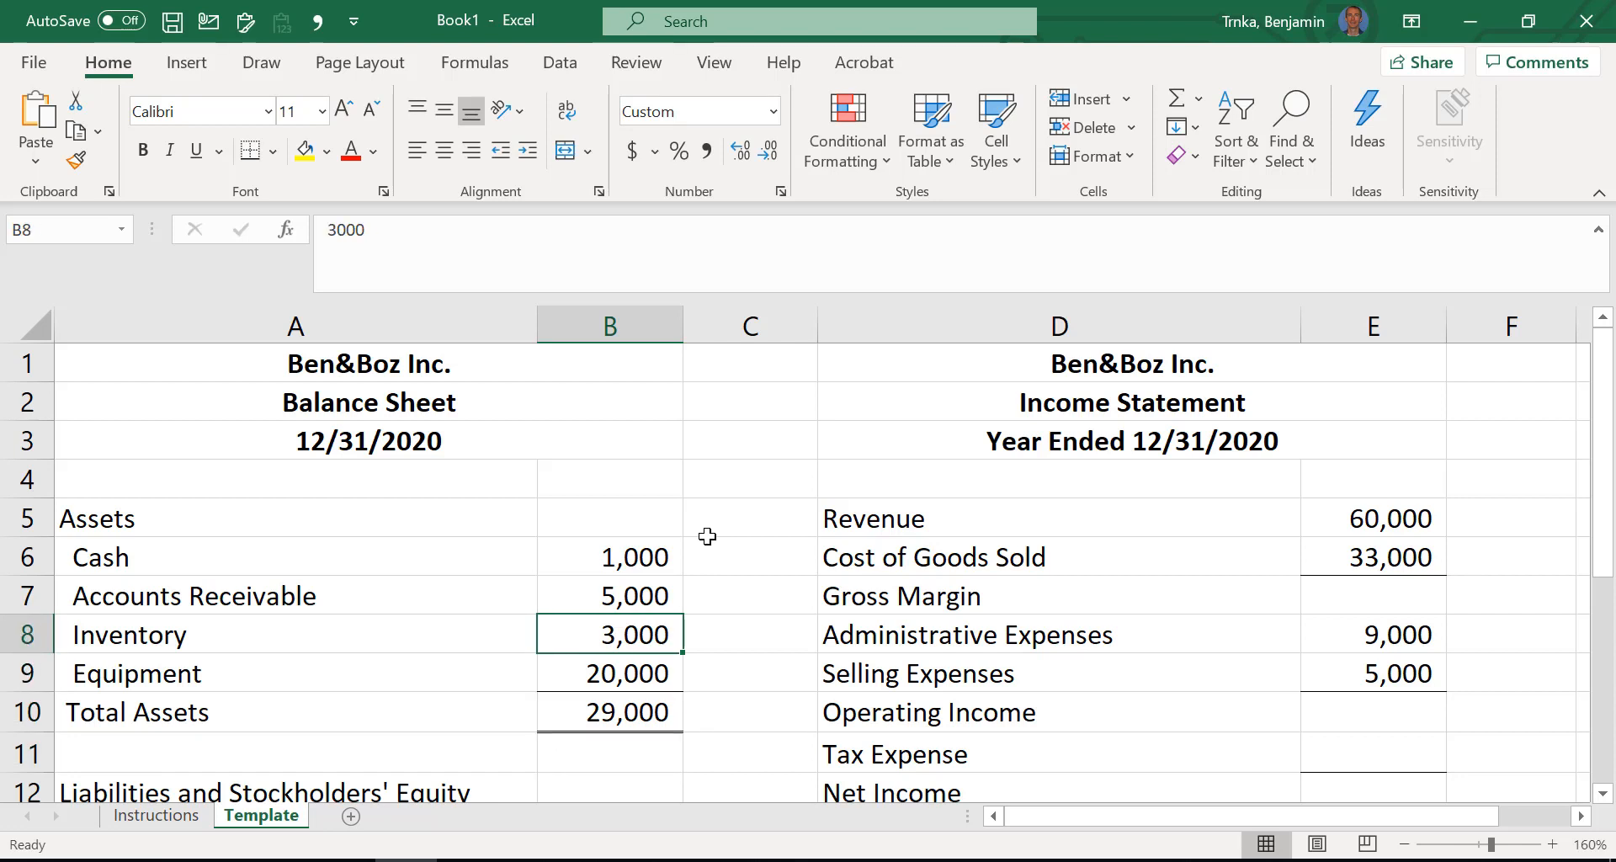
{"action": "key", "text": "Up"}
{"action": "key", "text": "Up"}
{"action": "type", "text": "1500"}
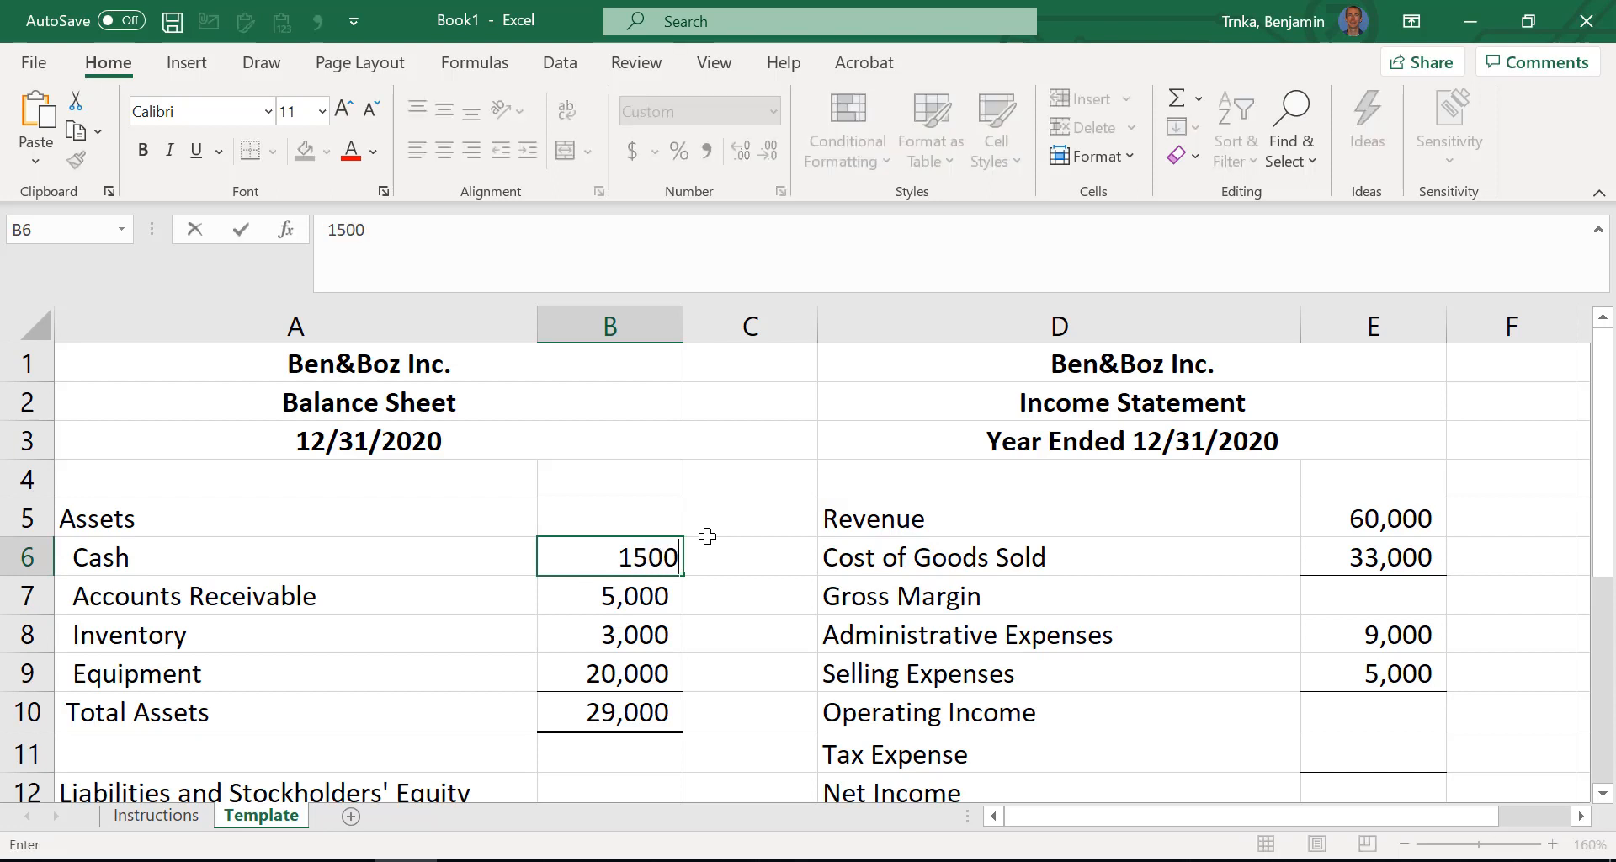
{"action": "key", "text": "Return"}
{"action": "key", "text": "Up"}
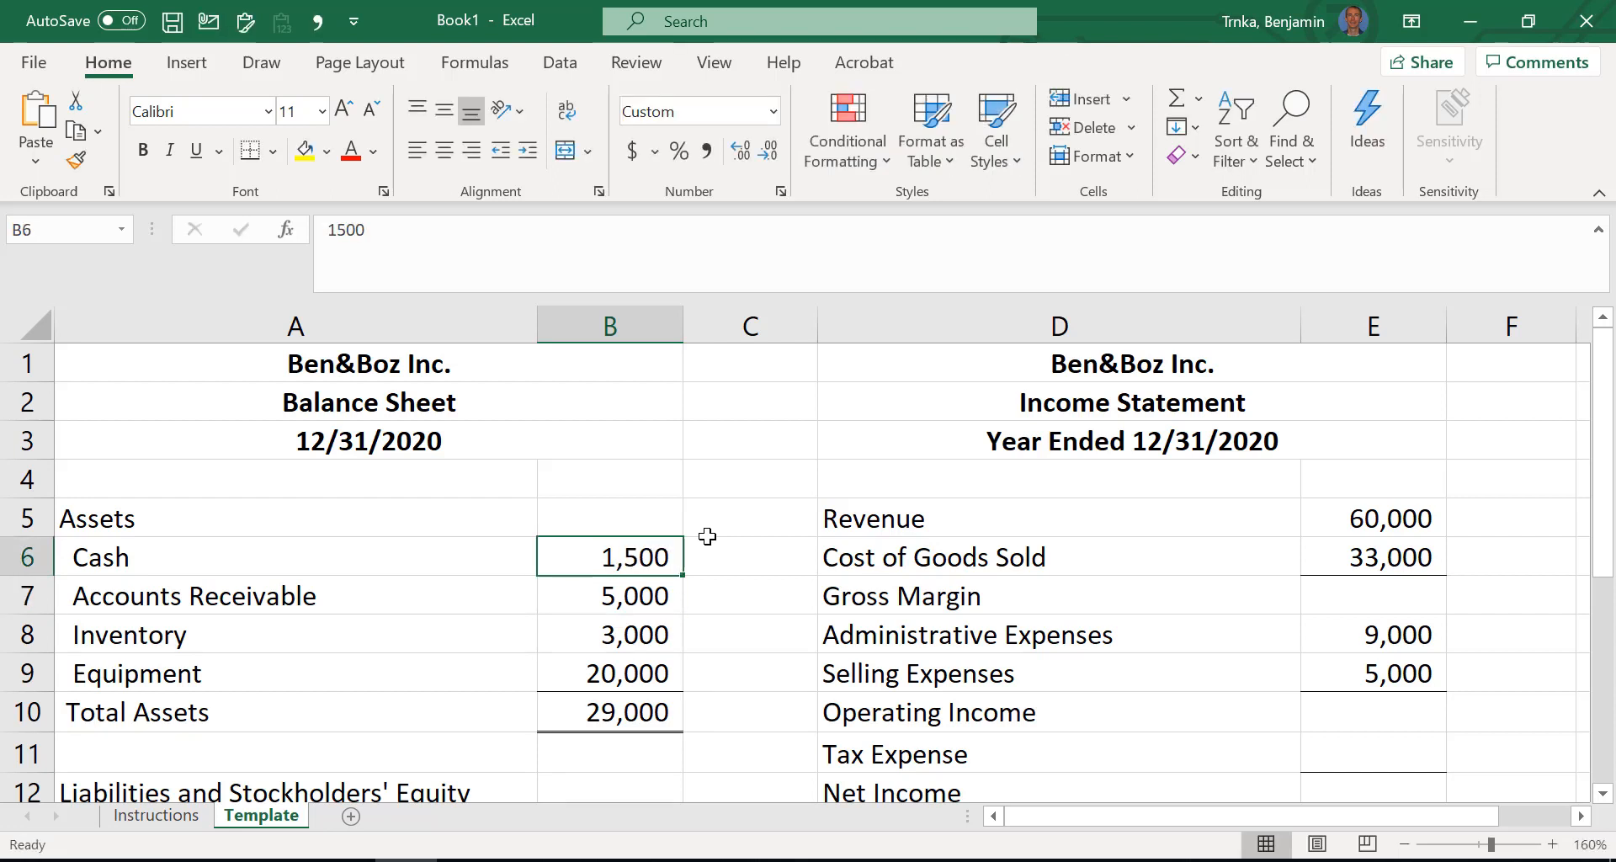
{"action": "key", "text": "ctrl+z"}
Replace the Total Assets value in B10 with the cell-reference formula =B6+B7+B8+B9
{"action": "key", "text": "Down"}
{"action": "key", "text": "Down"}
{"action": "key", "text": "Down"}
{"action": "key", "text": "Down"}
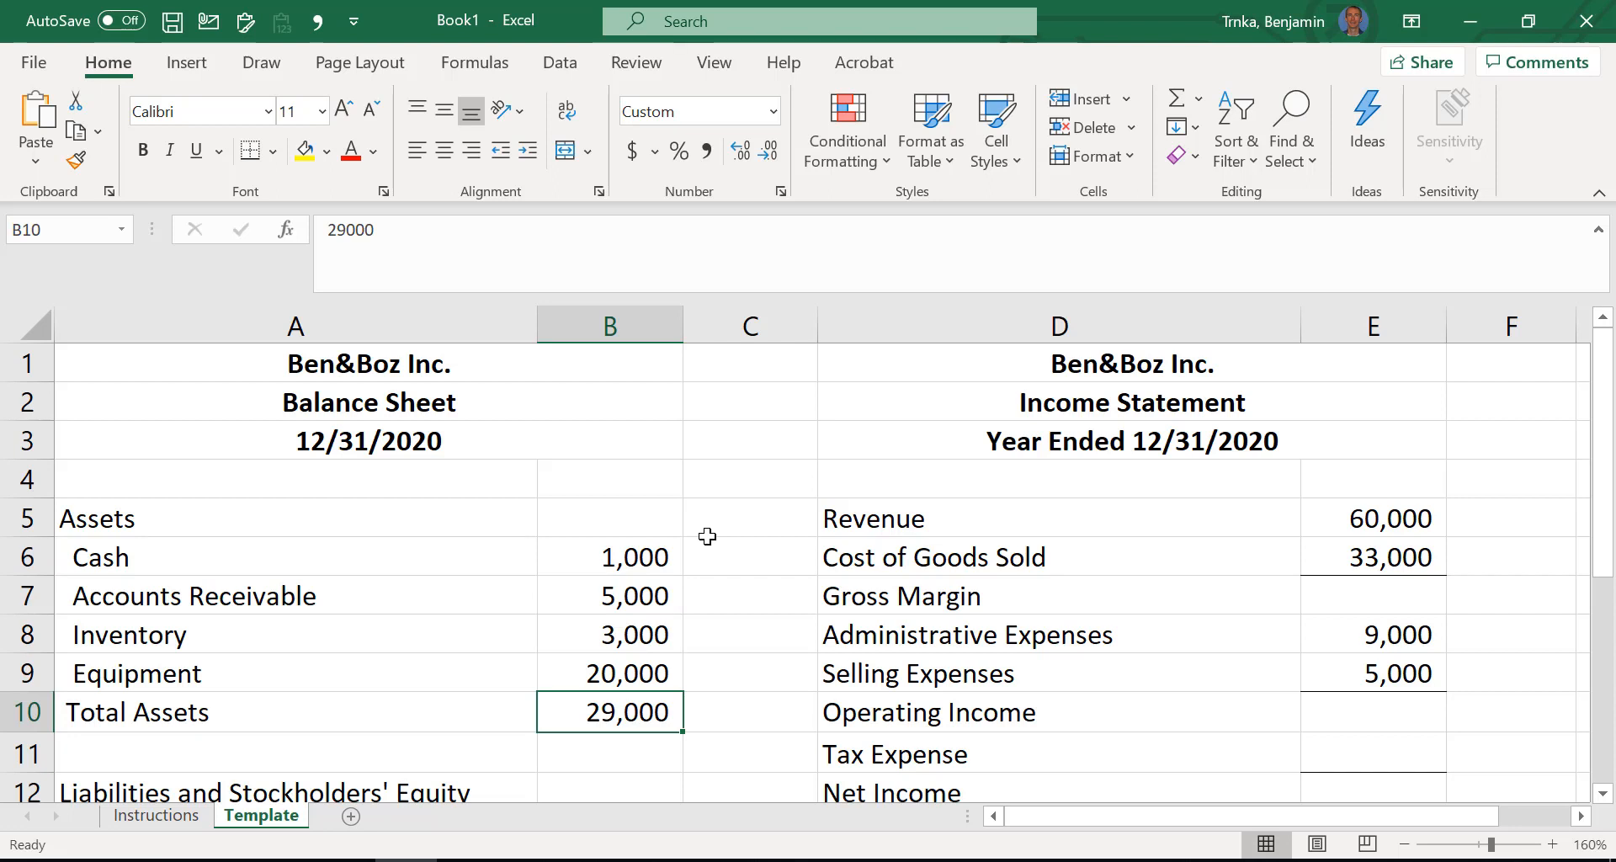
{"action": "type", "text": "="}
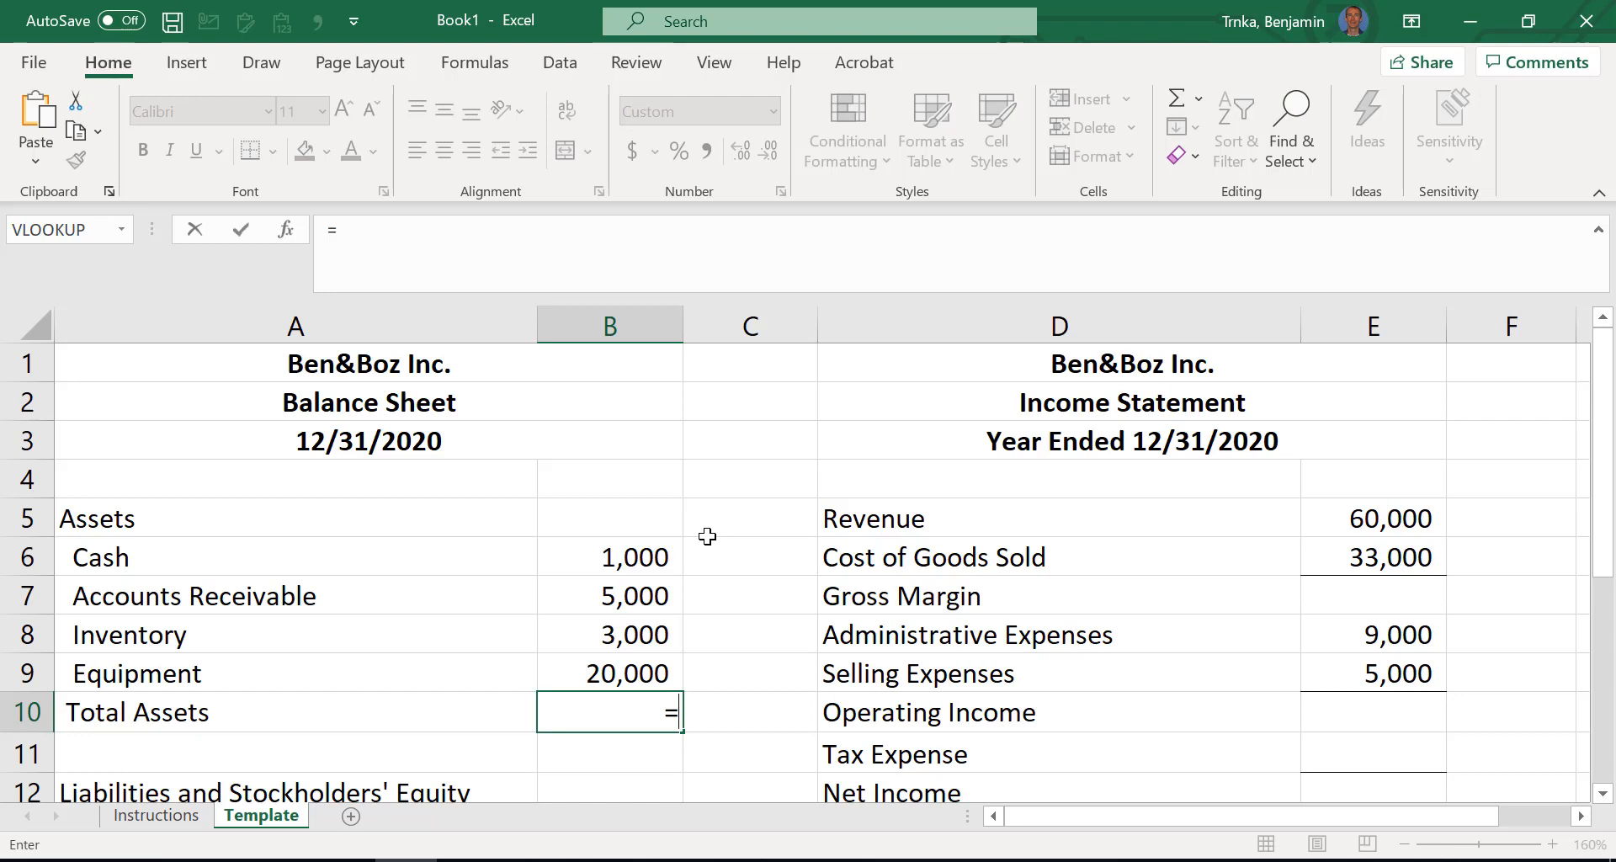
{"action": "key", "text": "Up"}
{"action": "key", "text": "Up"}
{"action": "key", "text": "Up"}
{"action": "key", "text": "Up"}
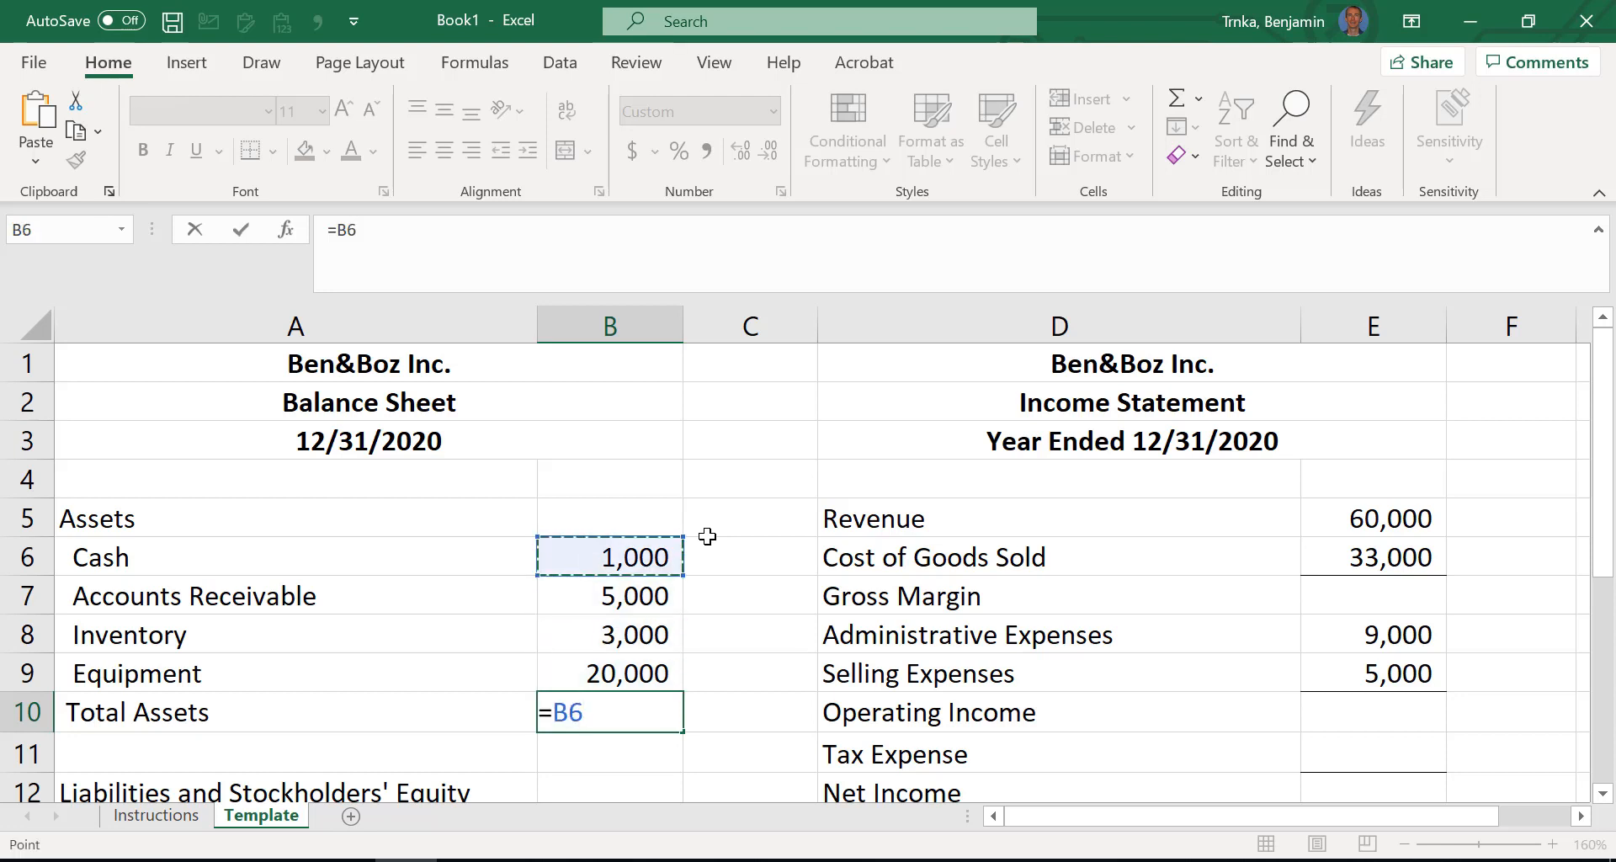
{"action": "type", "text": "+"}
{"action": "key", "text": "Up"}
{"action": "key", "text": "Up"}
{"action": "key", "text": "Up"}
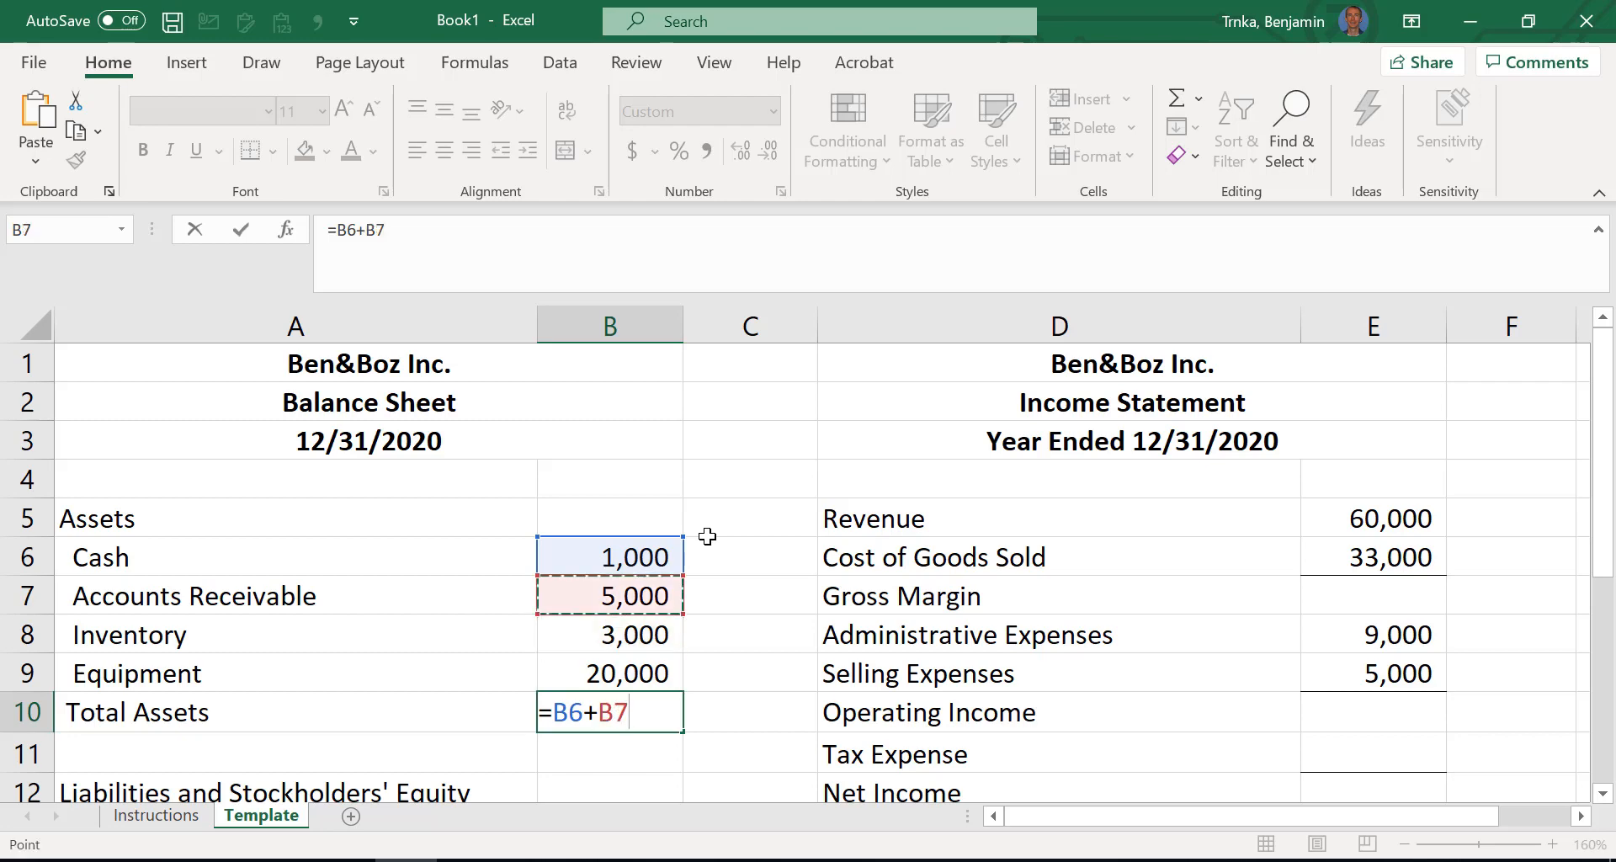
{"action": "type", "text": "+"}
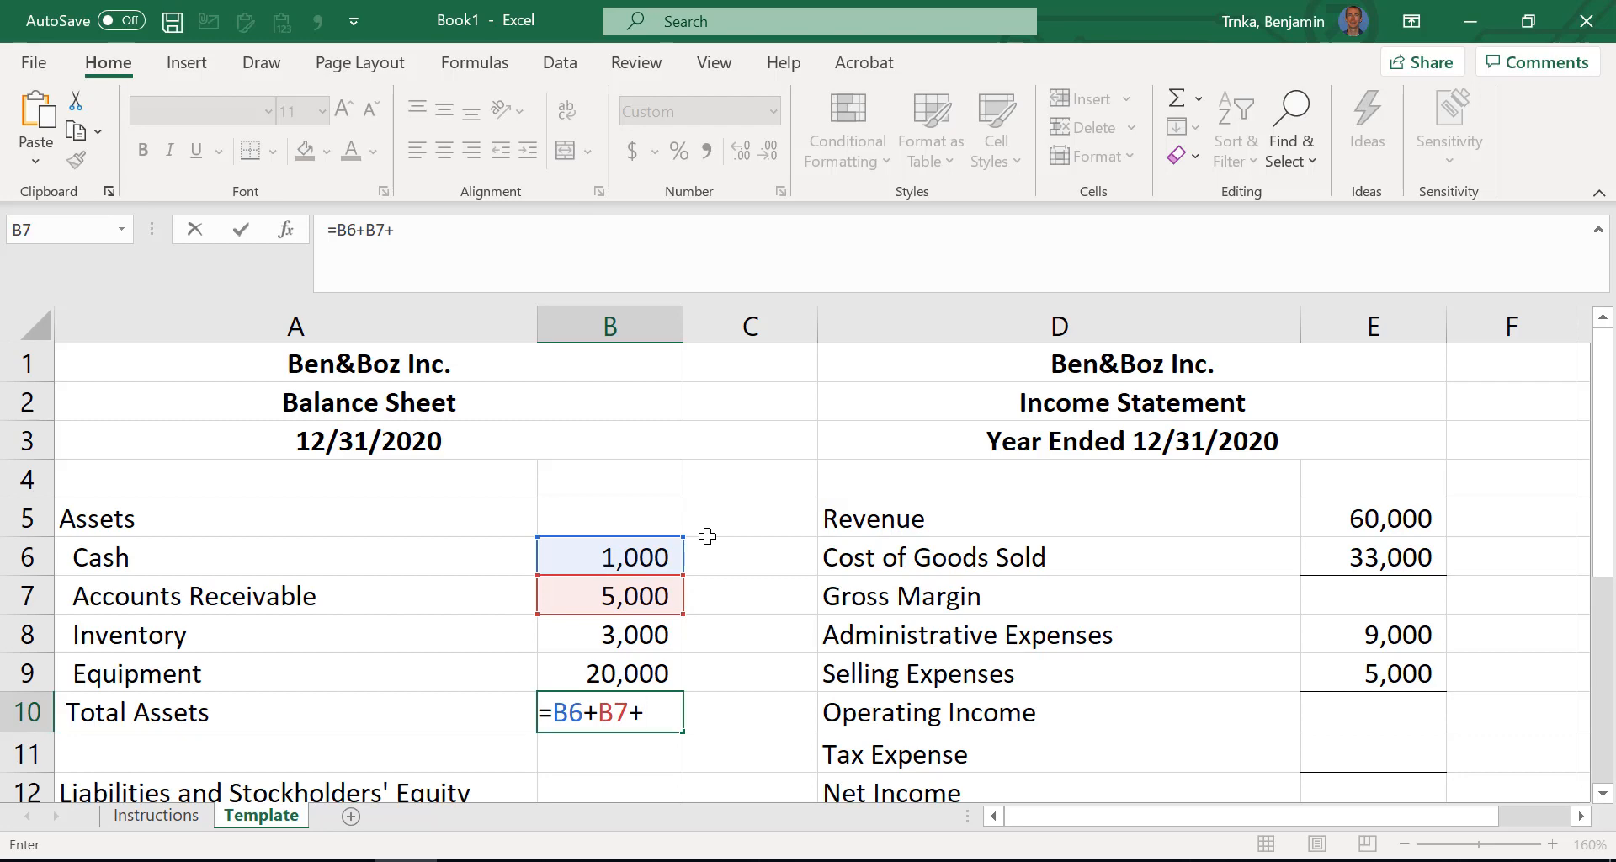
{"action": "left_click", "coordinate": [592, 640]}
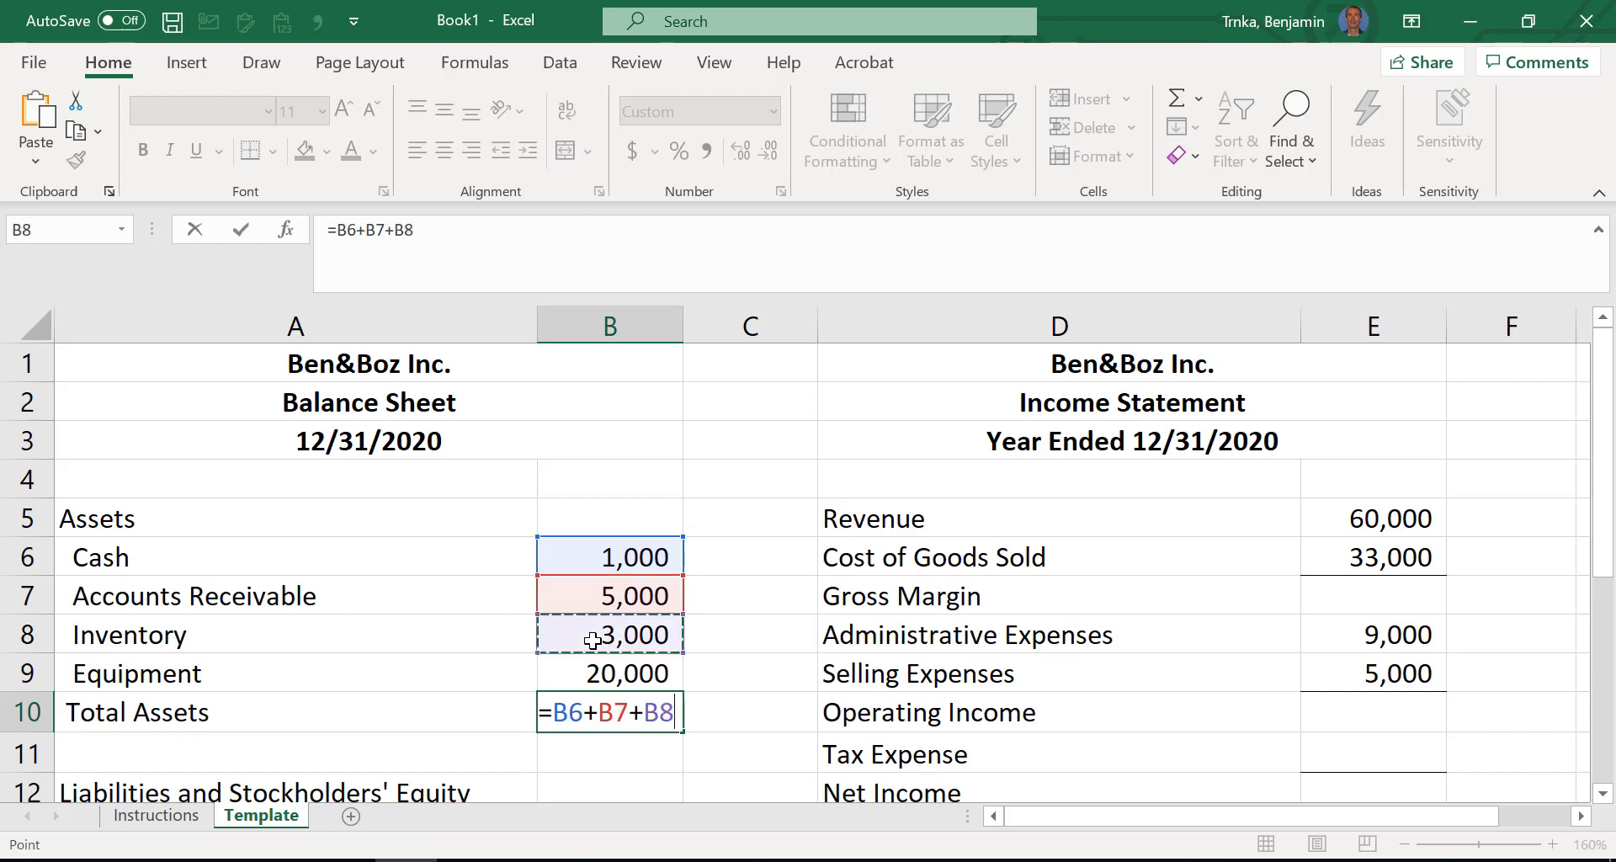
{"action": "type", "text": "+"}
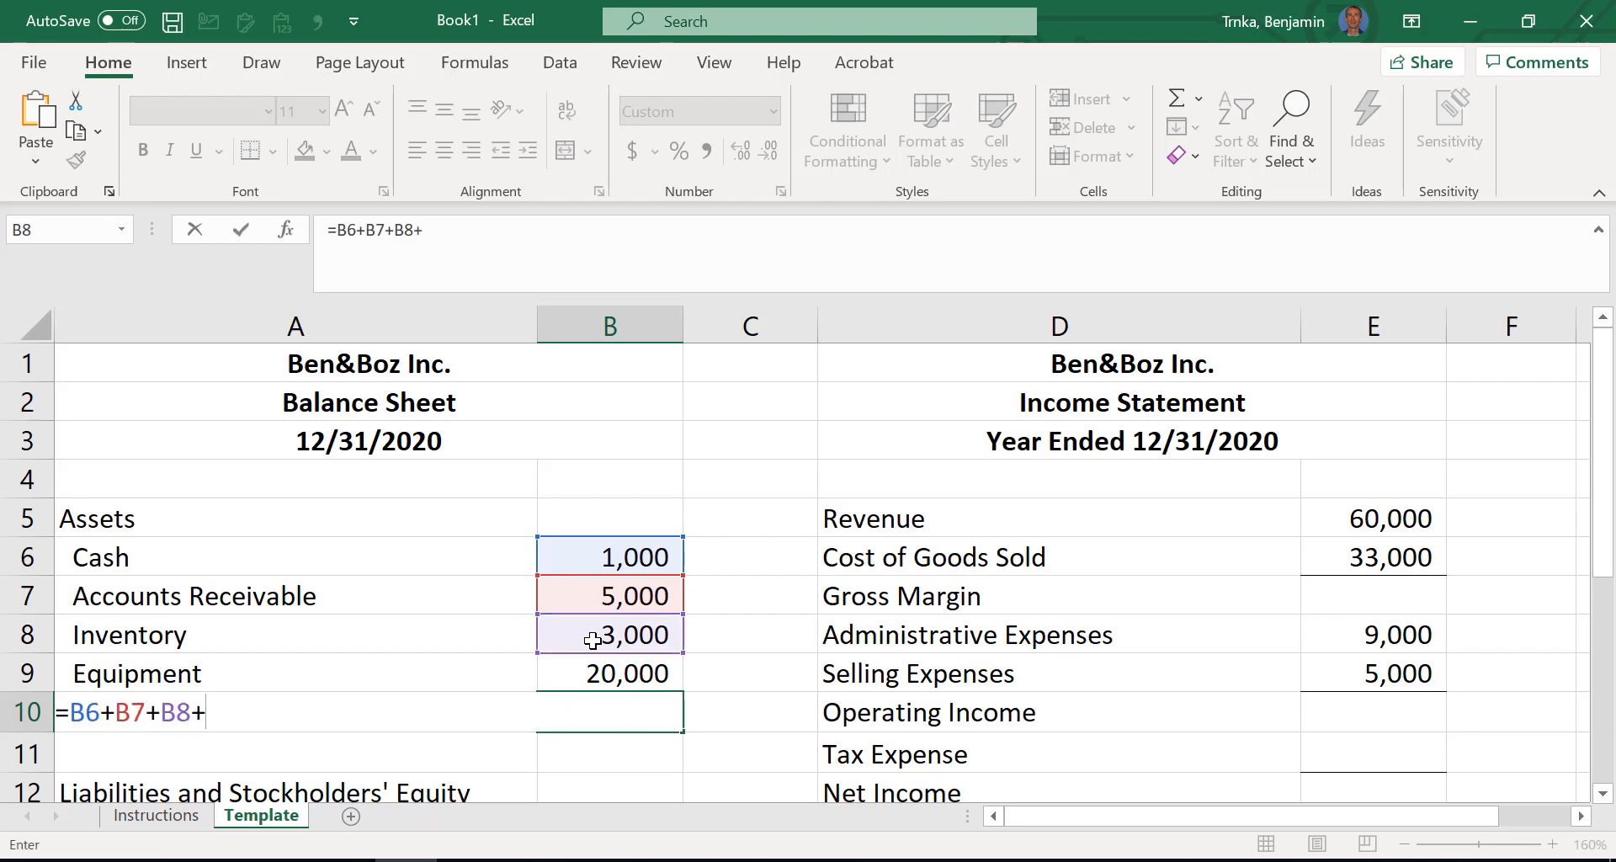
{"action": "left_click", "coordinate": [592, 672]}
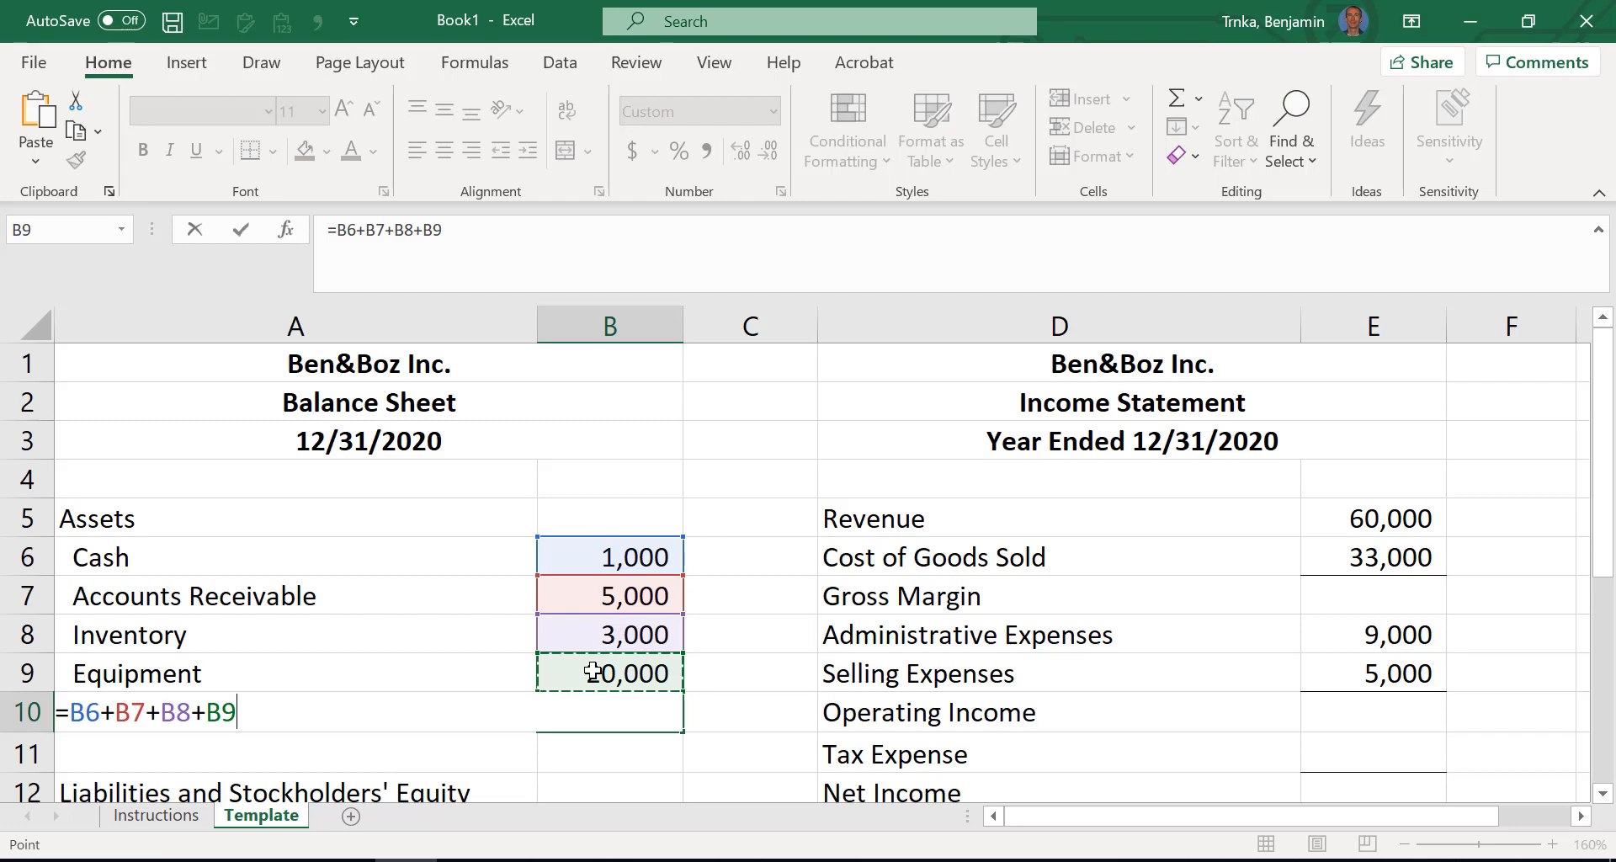
{"action": "key", "text": "Return"}
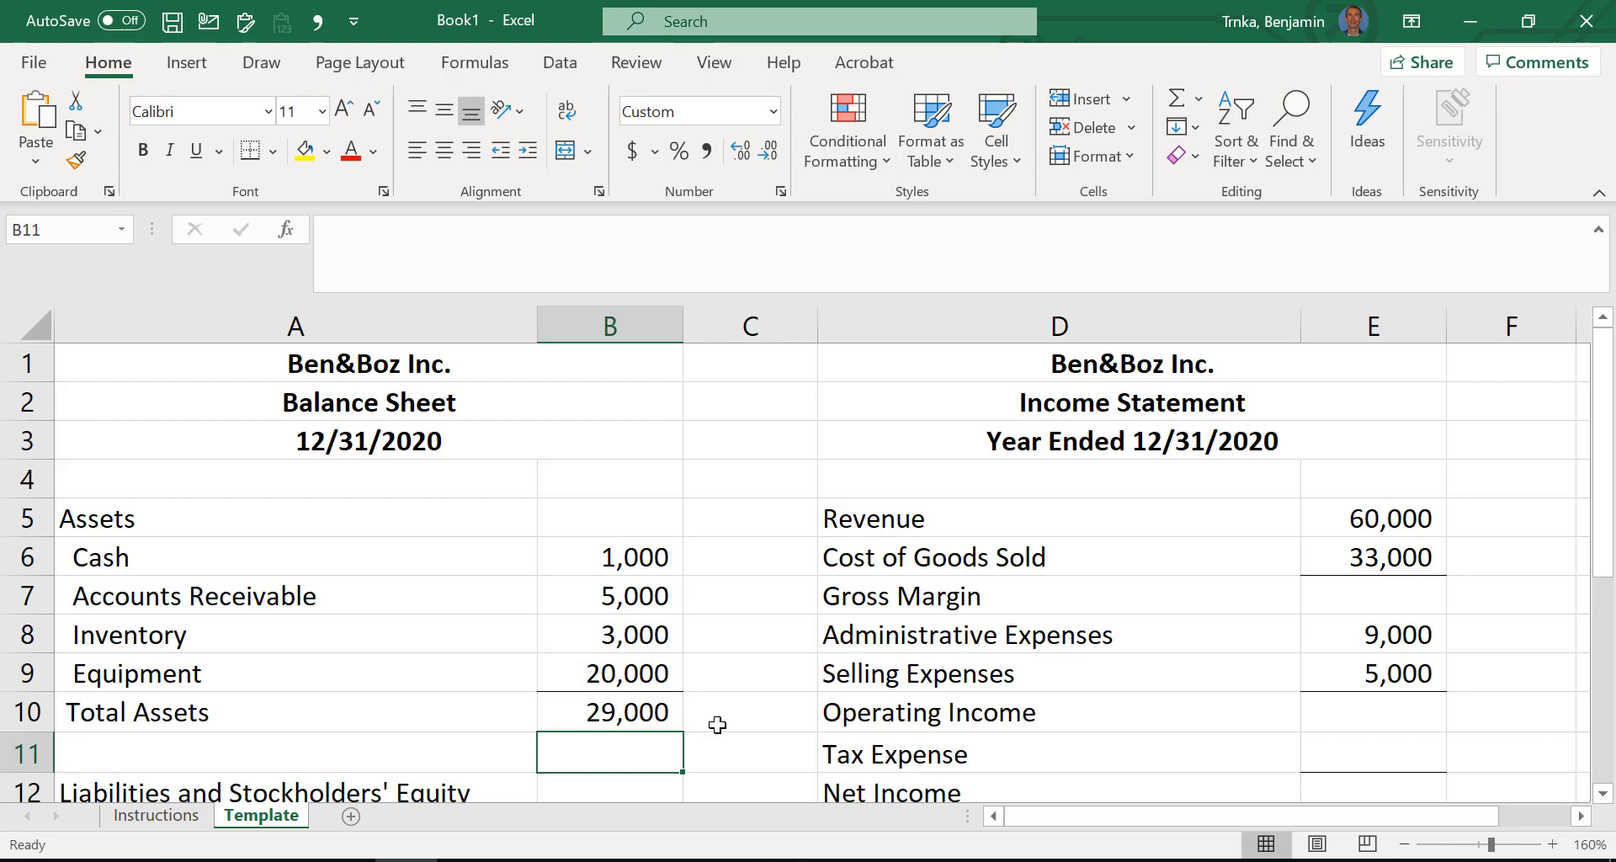
Test the Total Assets formula by setting Cash in B6 to 1500, and undo the change
{"action": "key", "text": "Up"}
{"action": "key", "text": "Up"}
{"action": "key", "text": "Up"}
{"action": "key", "text": "Up"}
{"action": "key", "text": "Up"}
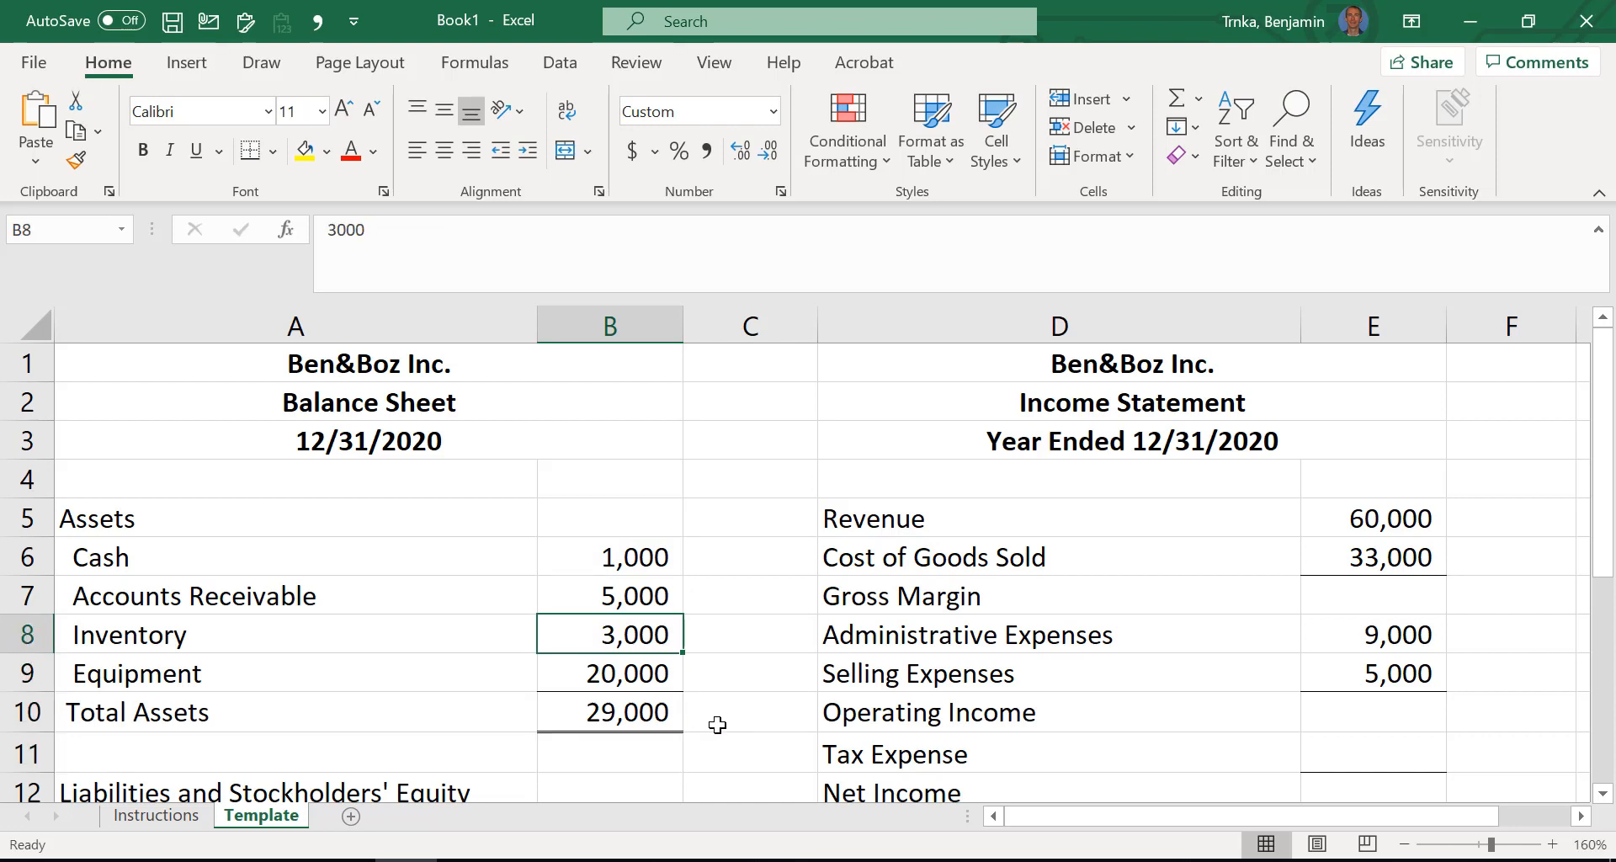
{"action": "type", "text": "1500"}
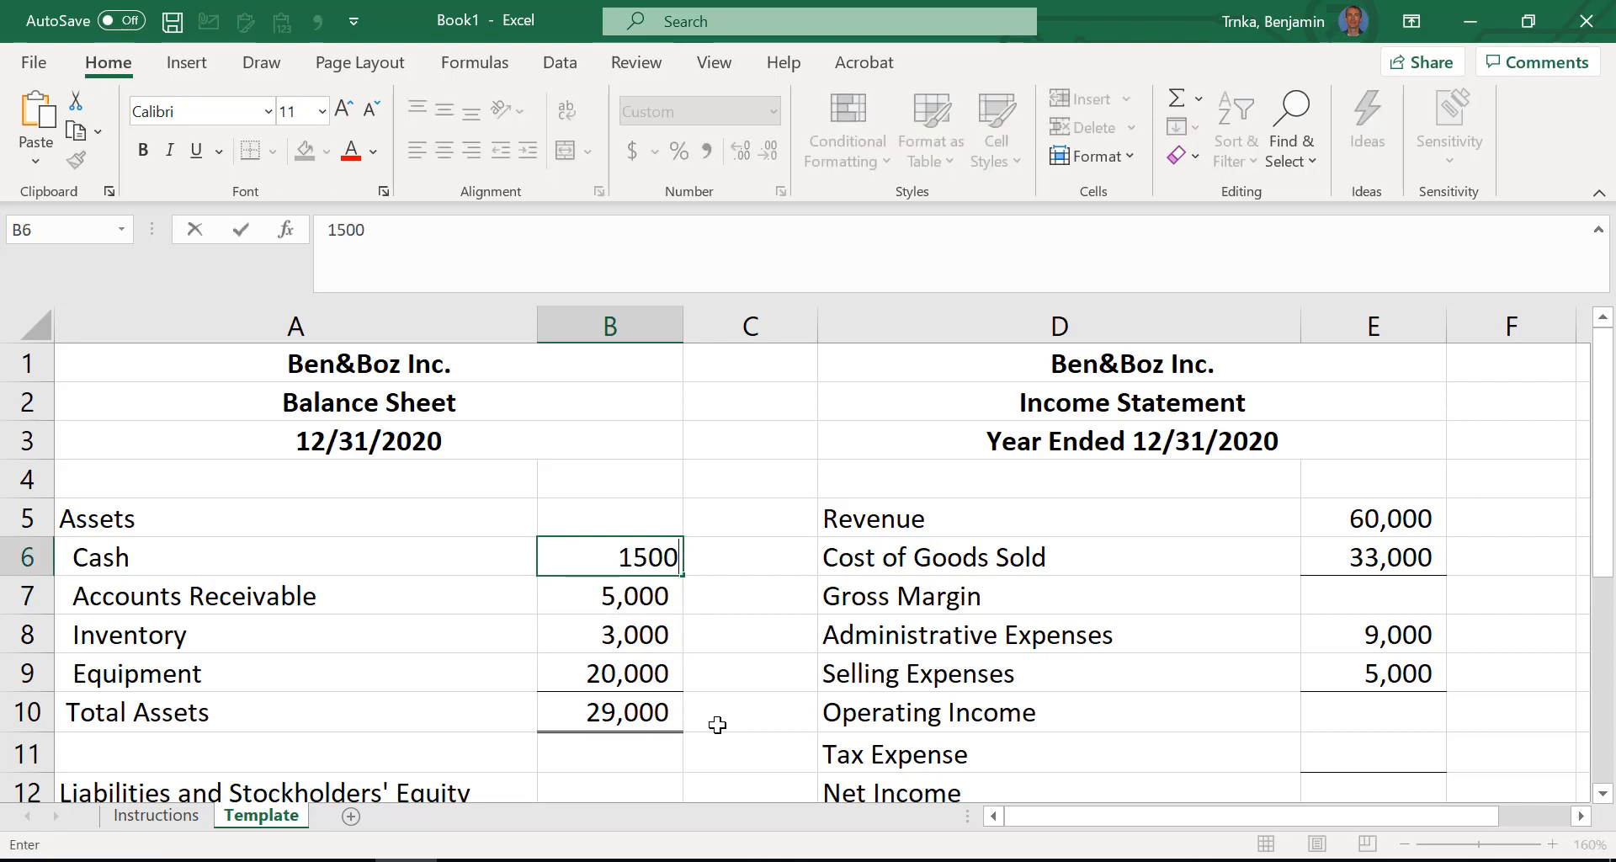
{"action": "key", "text": "Return"}
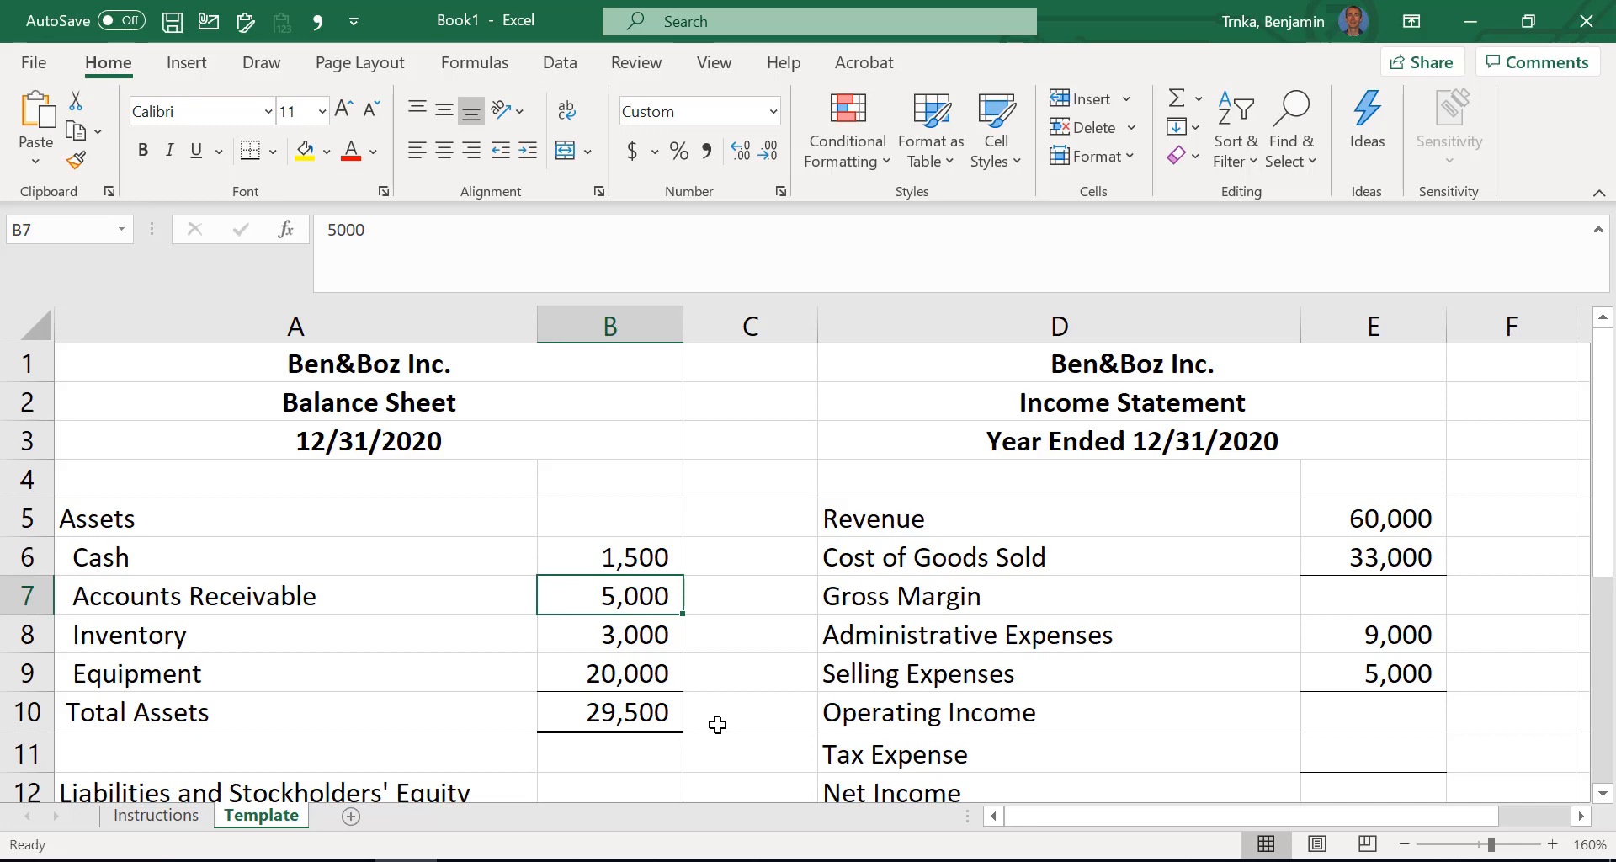
{"action": "key", "text": "ctrl+z"}
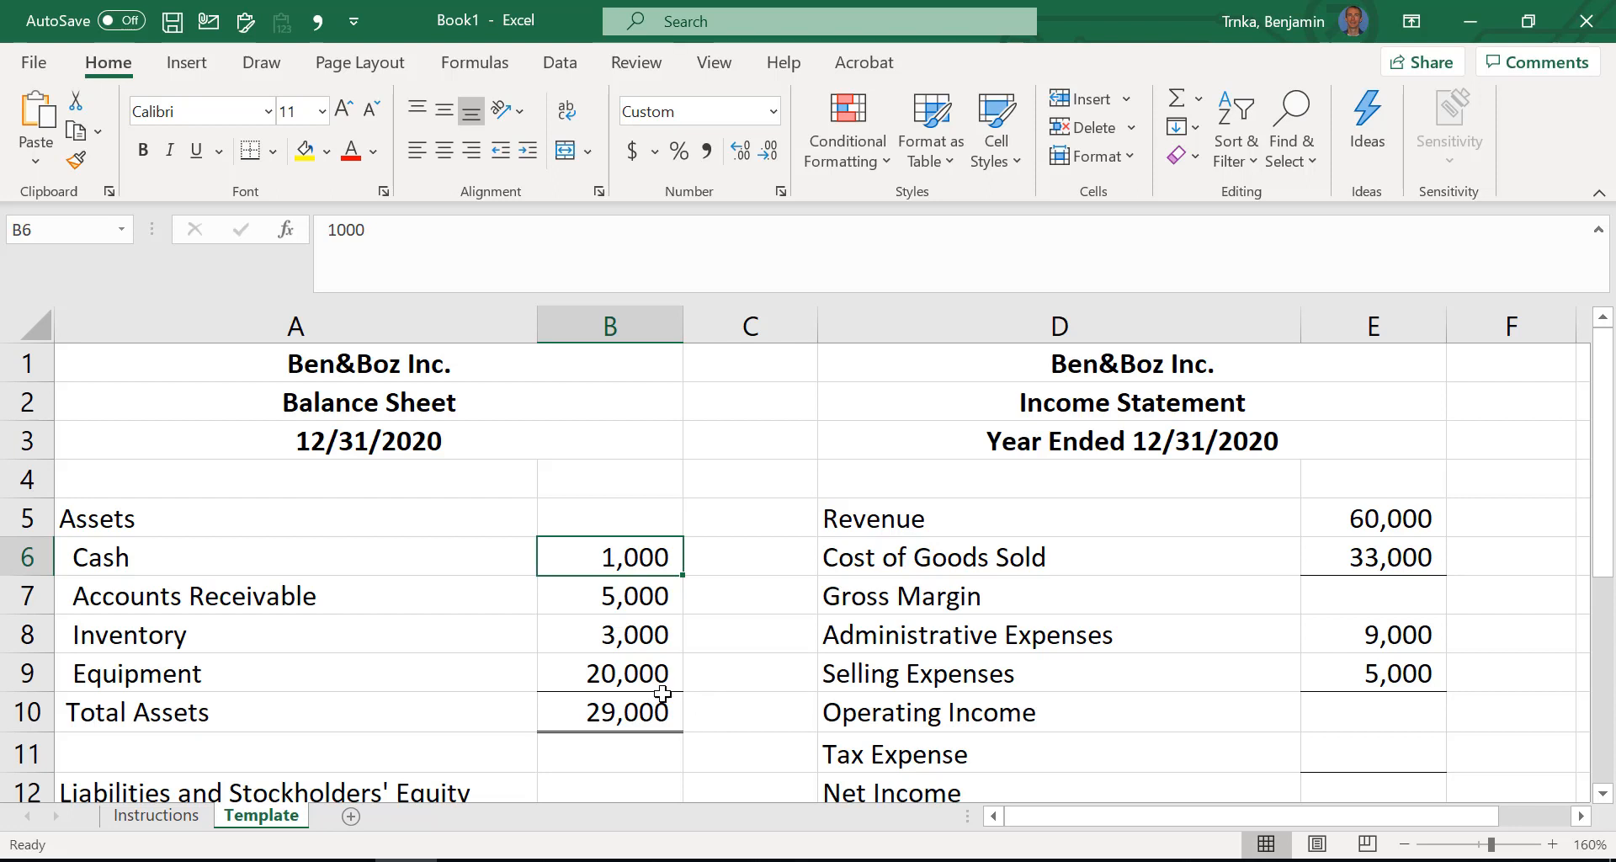
Total the liabilities and stockholders' equity in cell B17 with the AutoSum formula =SUM(B13:B16)
{"action": "left_click", "coordinate": [633, 711]}
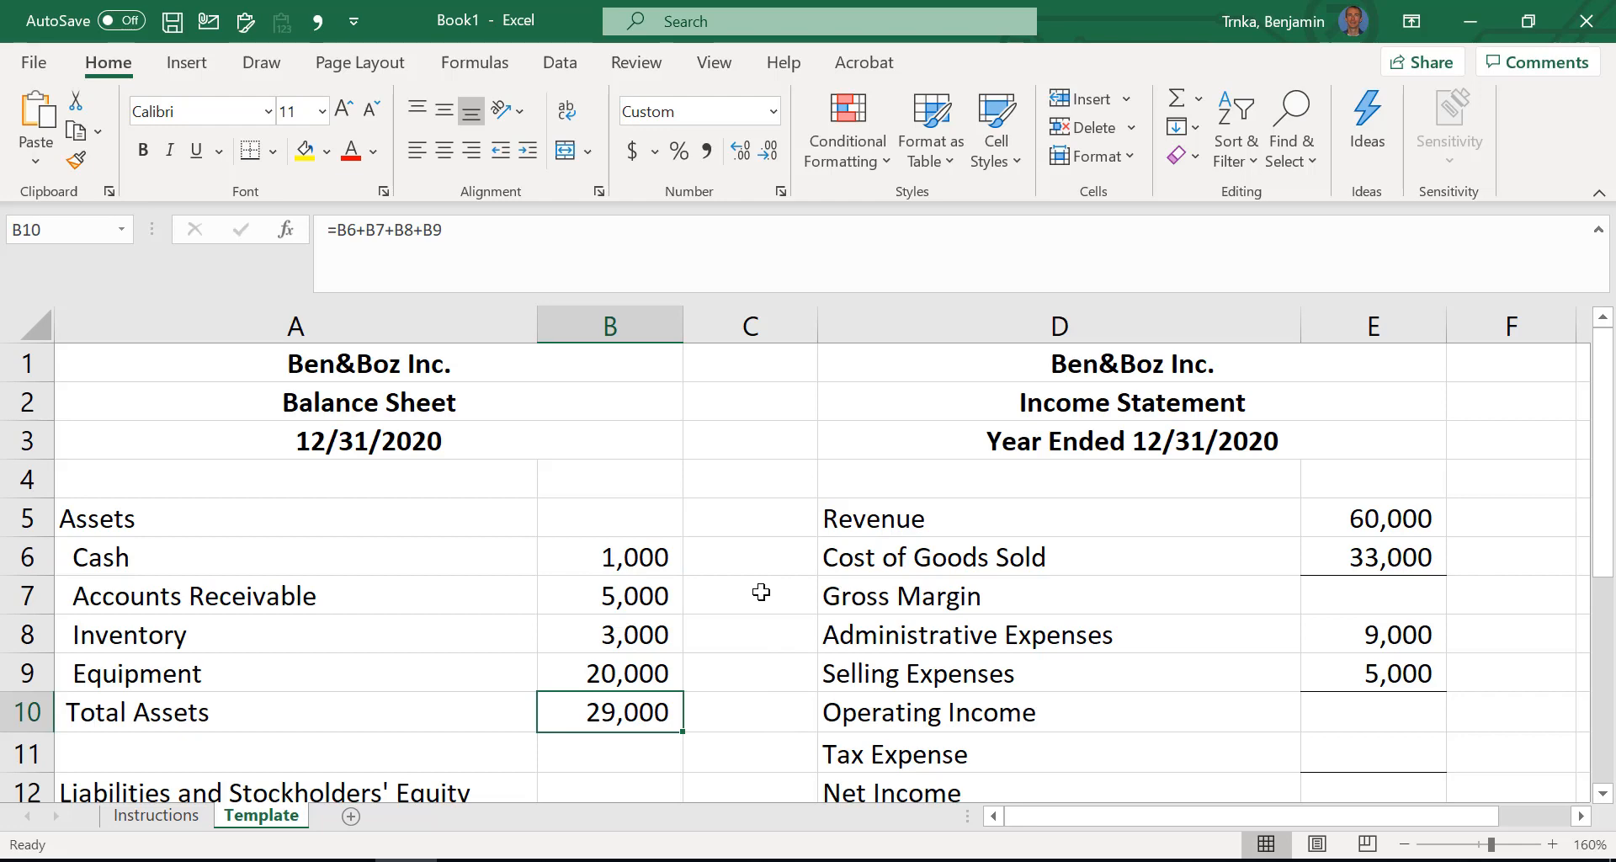
{"action": "scroll", "coordinate": [674, 543], "scroll_direction": "down", "scroll_amount": 1}
{"action": "scroll", "coordinate": [674, 543], "scroll_direction": "down", "scroll_amount": 2}
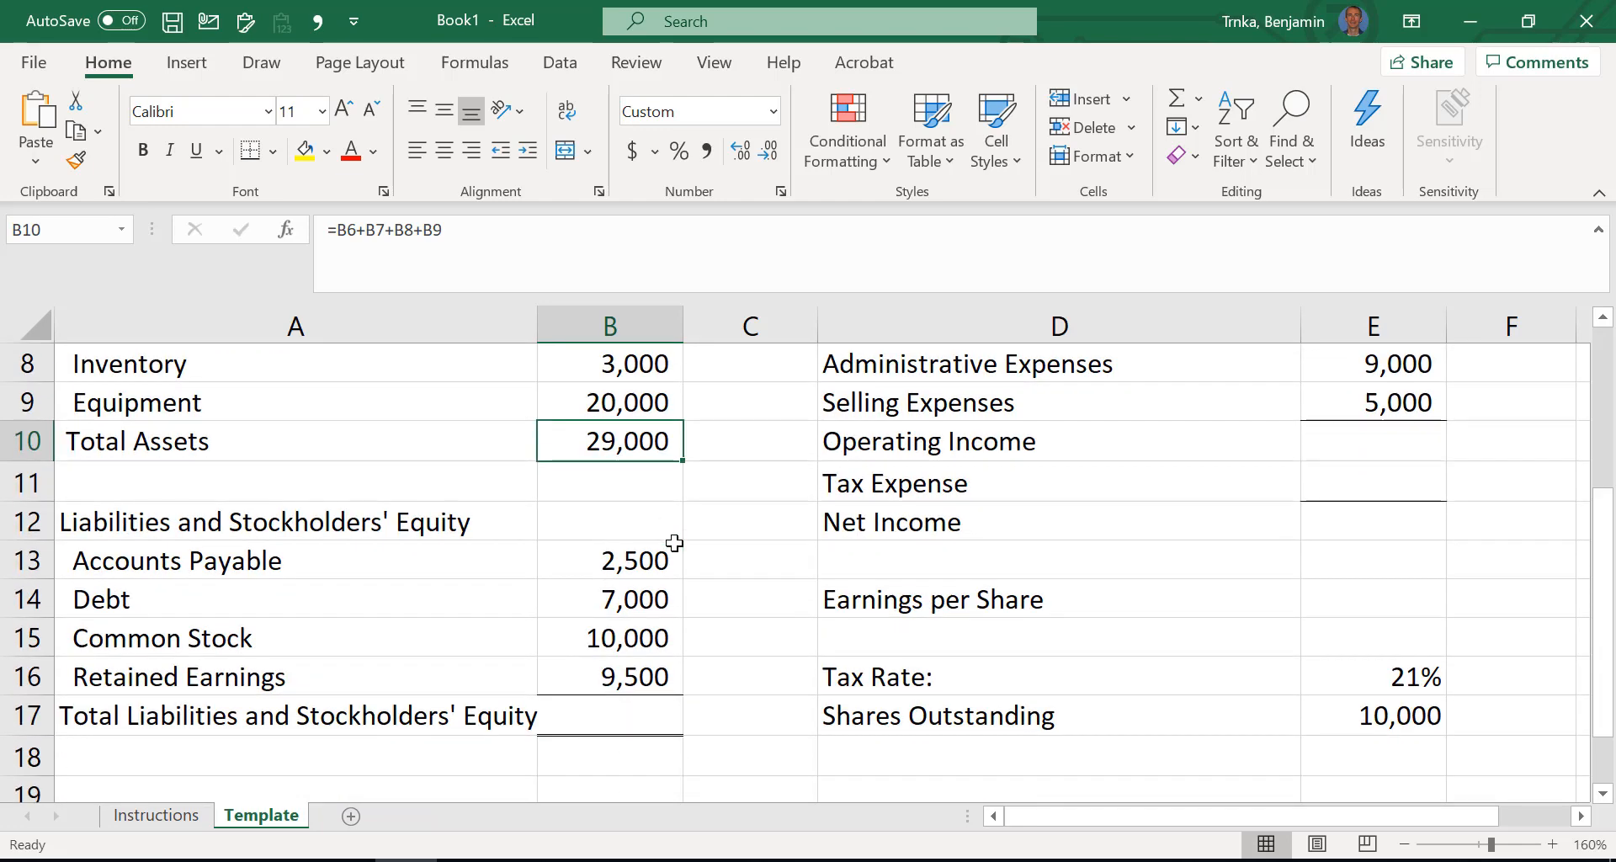
{"action": "left_click", "coordinate": [621, 714]}
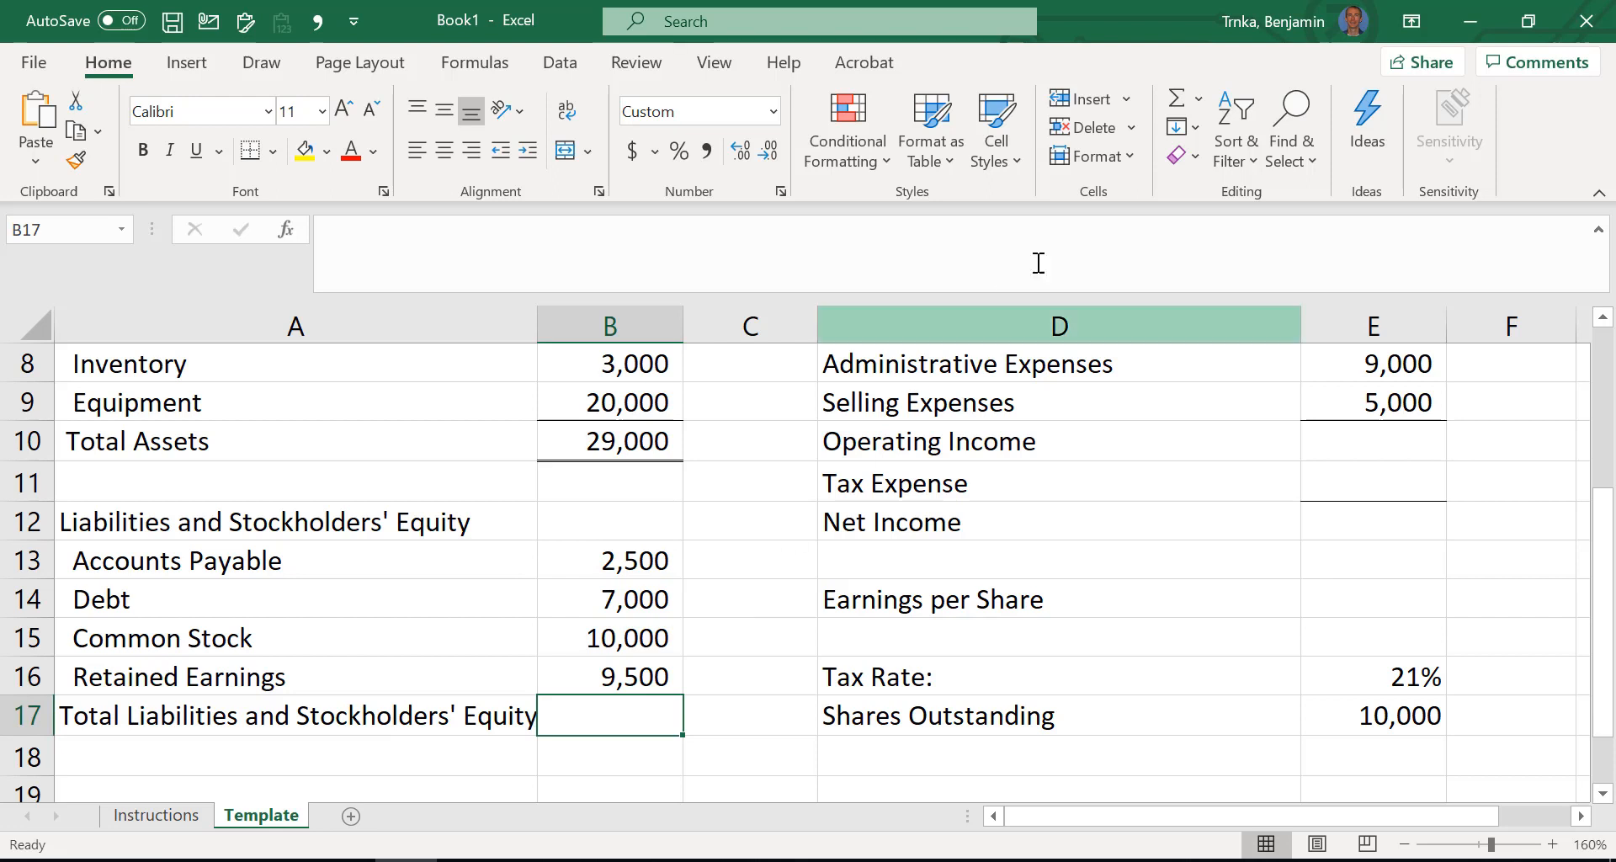
{"action": "left_click", "coordinate": [1177, 103]}
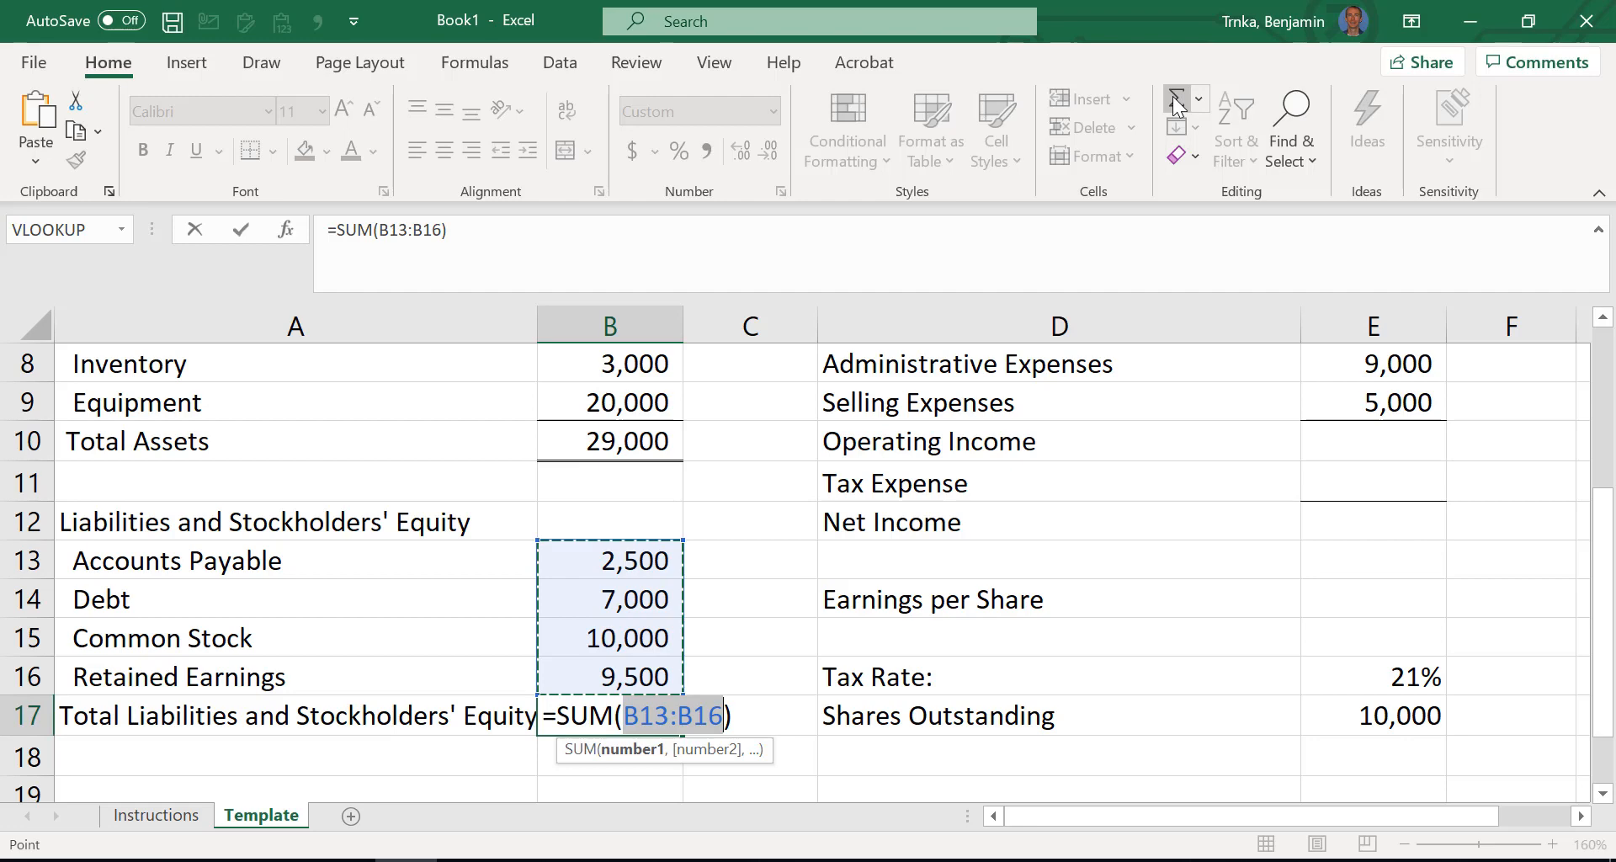
{"action": "key", "text": "Return"}
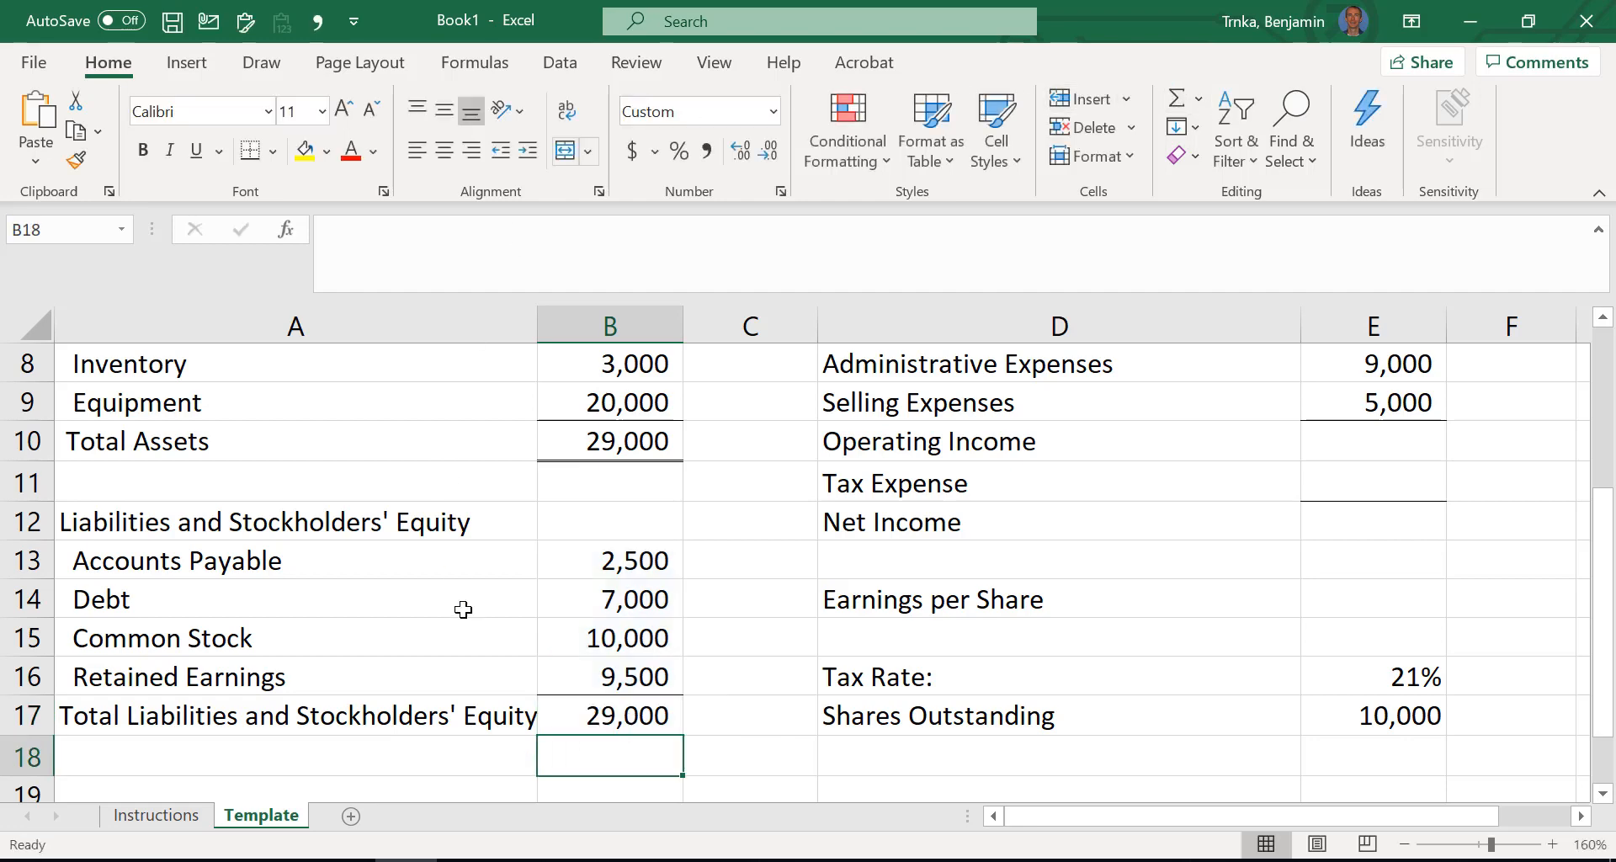
Compare the formulas behind the two balance sheet totals in B10 and B17, and select the Gross Margin cell E7
{"action": "left_click", "coordinate": [651, 436]}
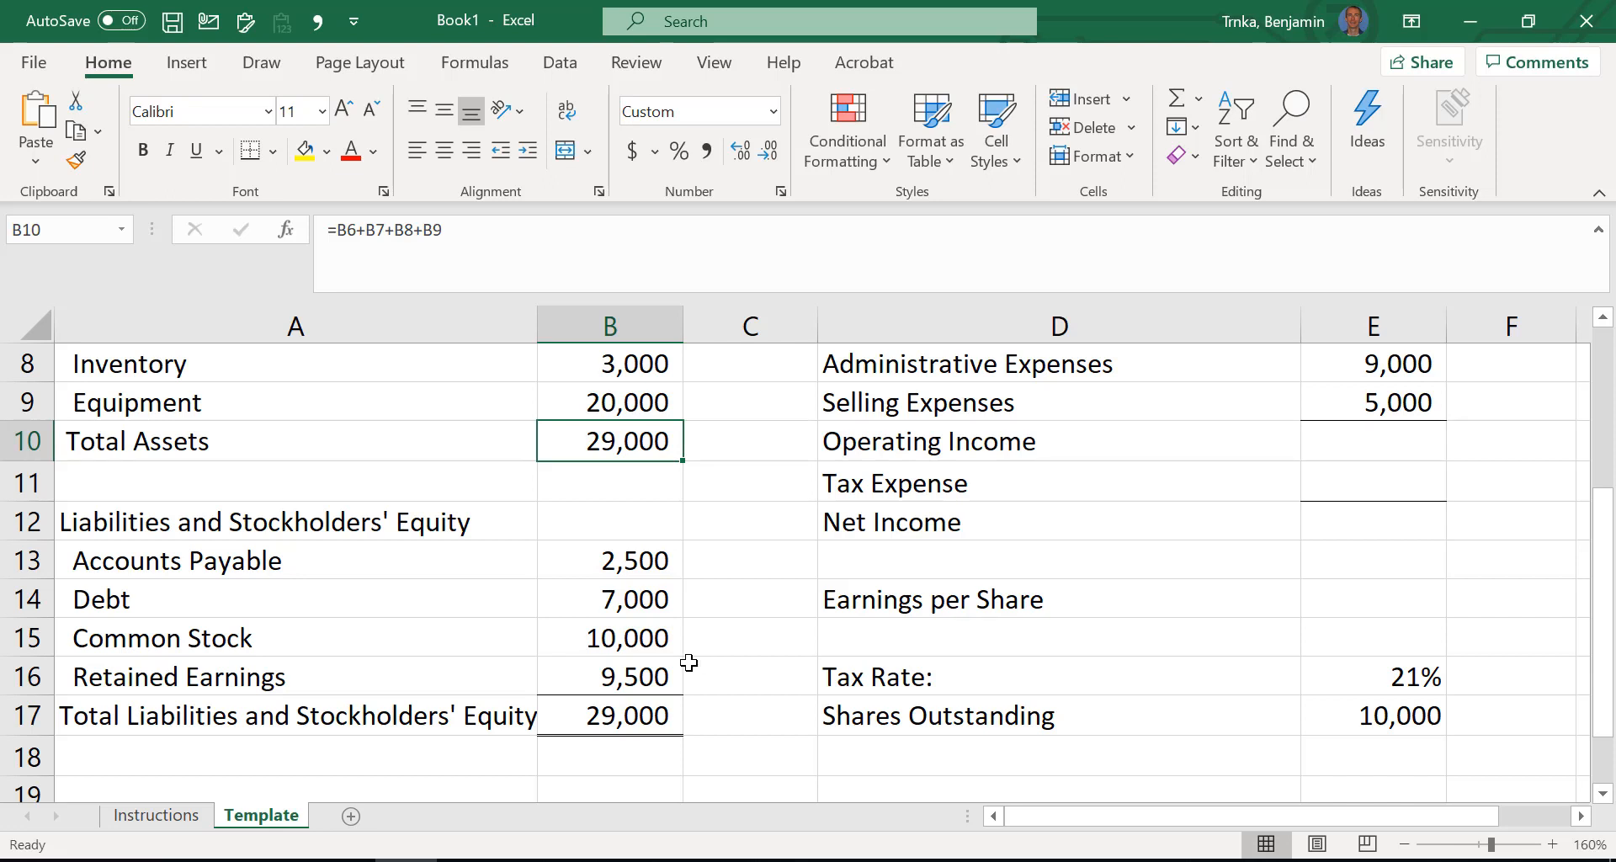
{"action": "left_click", "coordinate": [637, 716]}
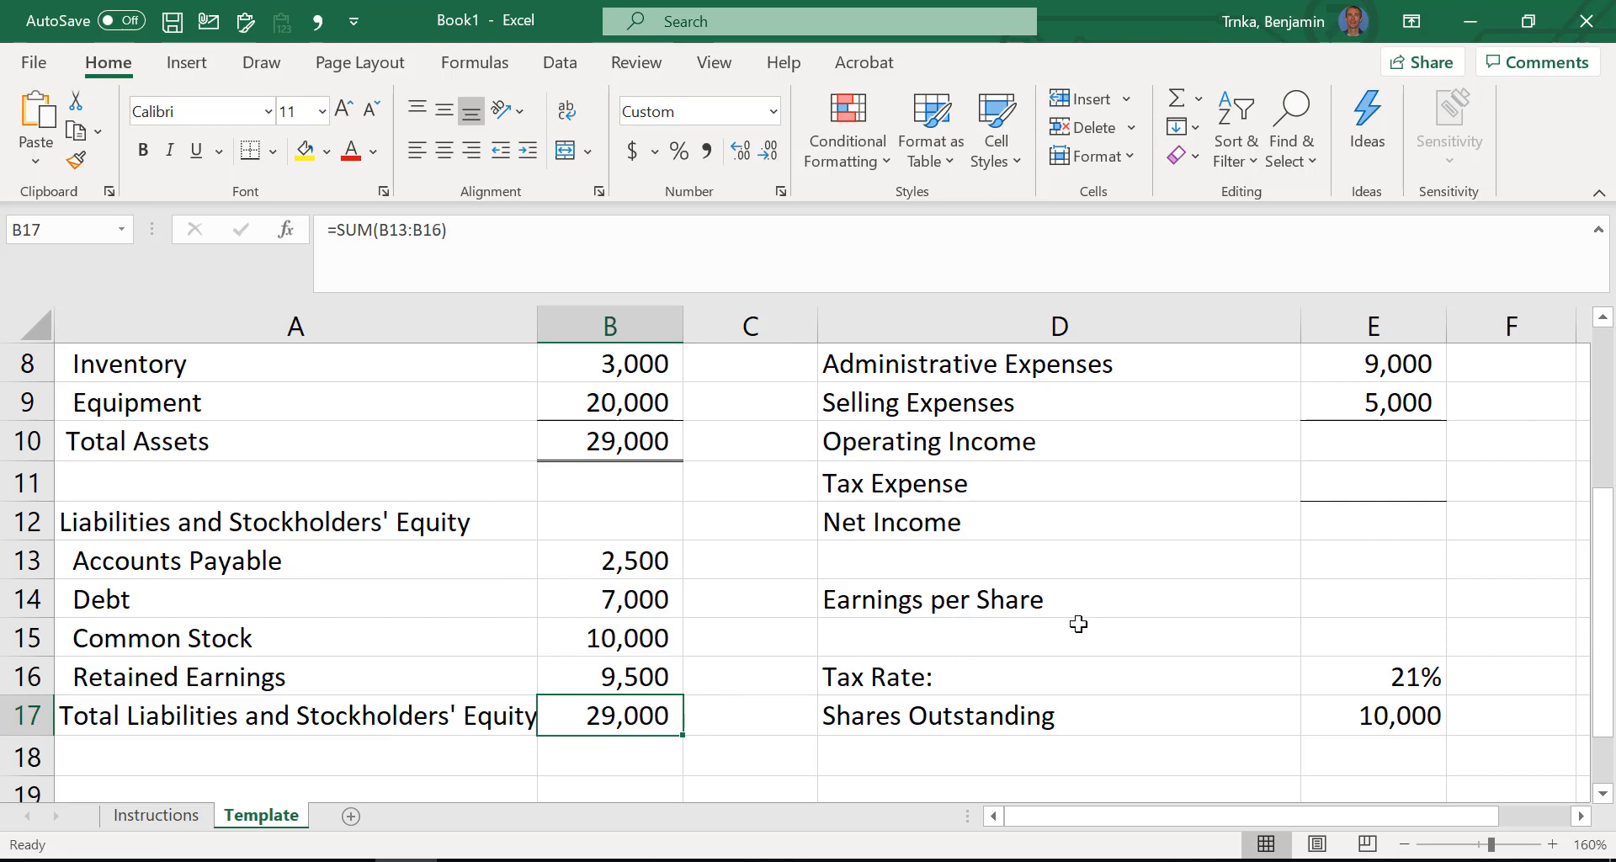
{"action": "scroll", "coordinate": [1078, 624], "scroll_direction": "up", "scroll_amount": 3}
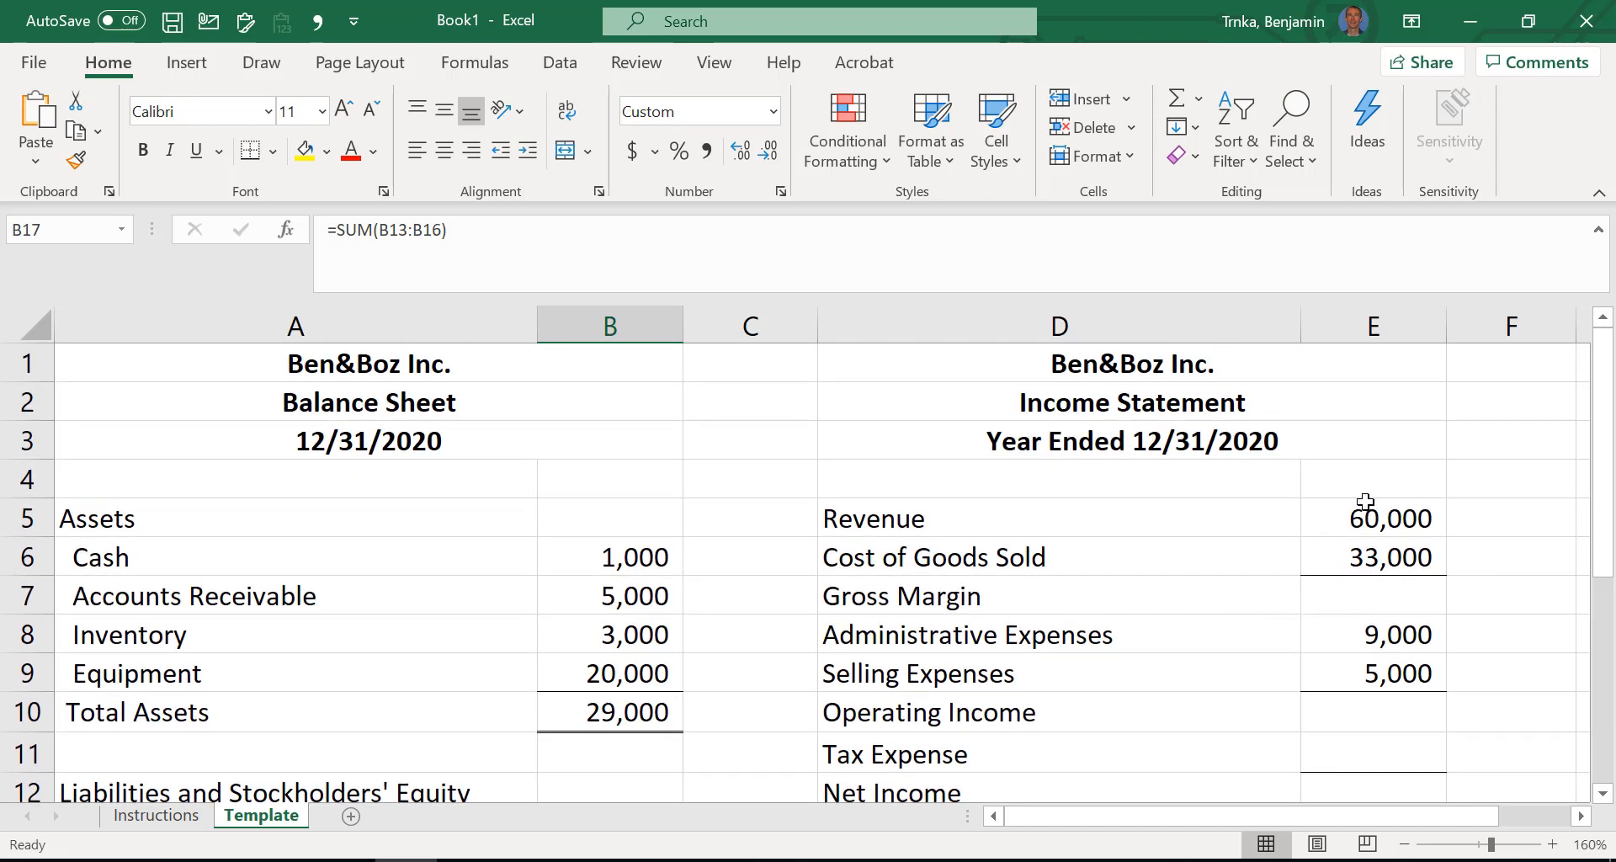
{"action": "left_click", "coordinate": [1344, 605]}
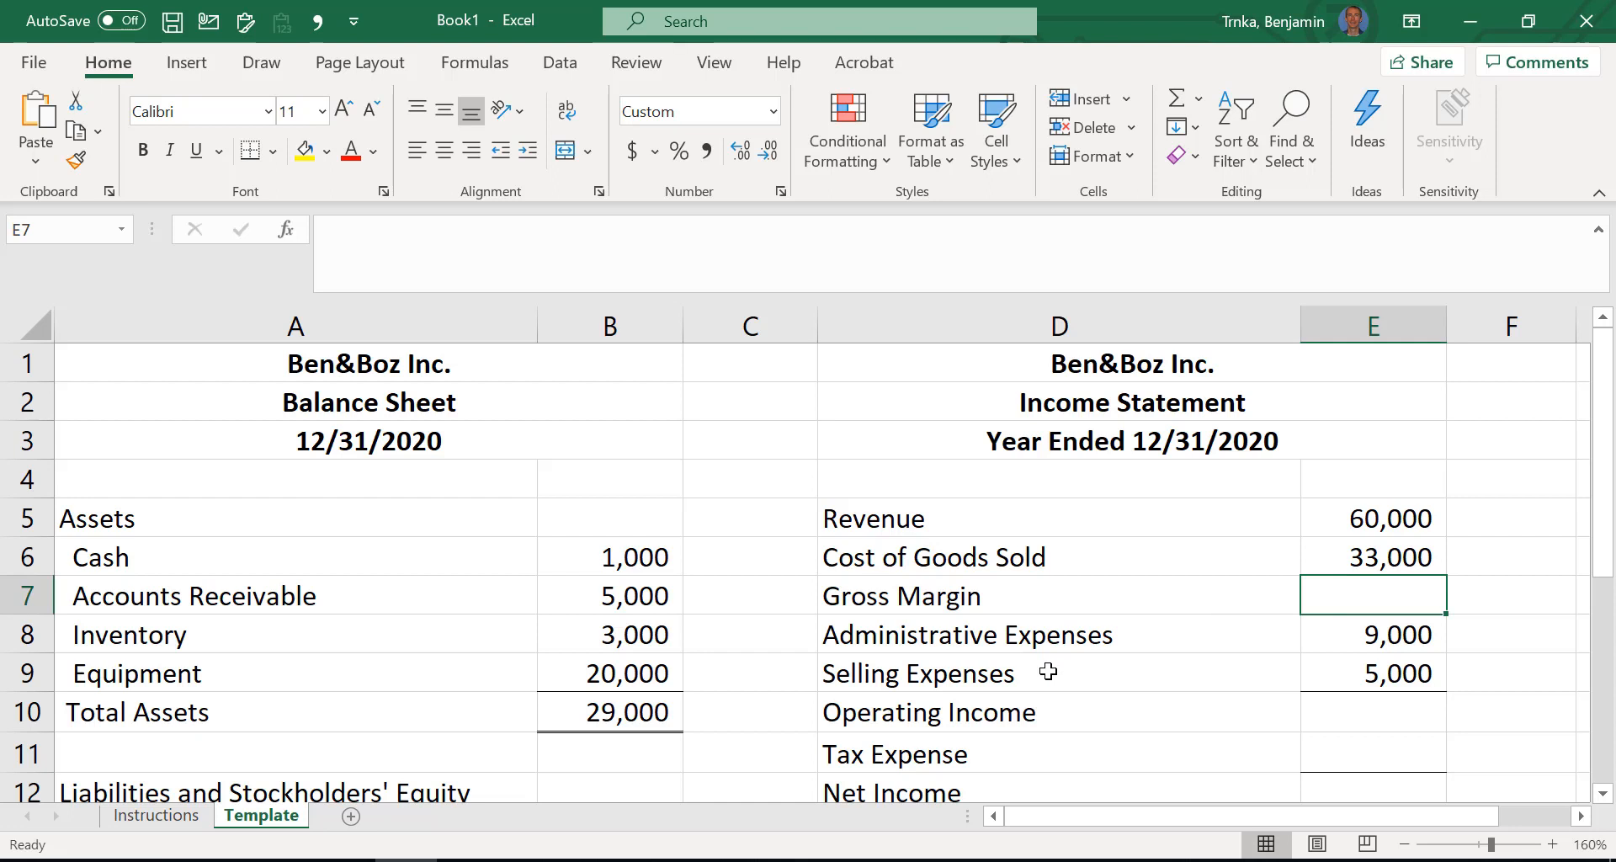
{"action": "type", "text": "="}
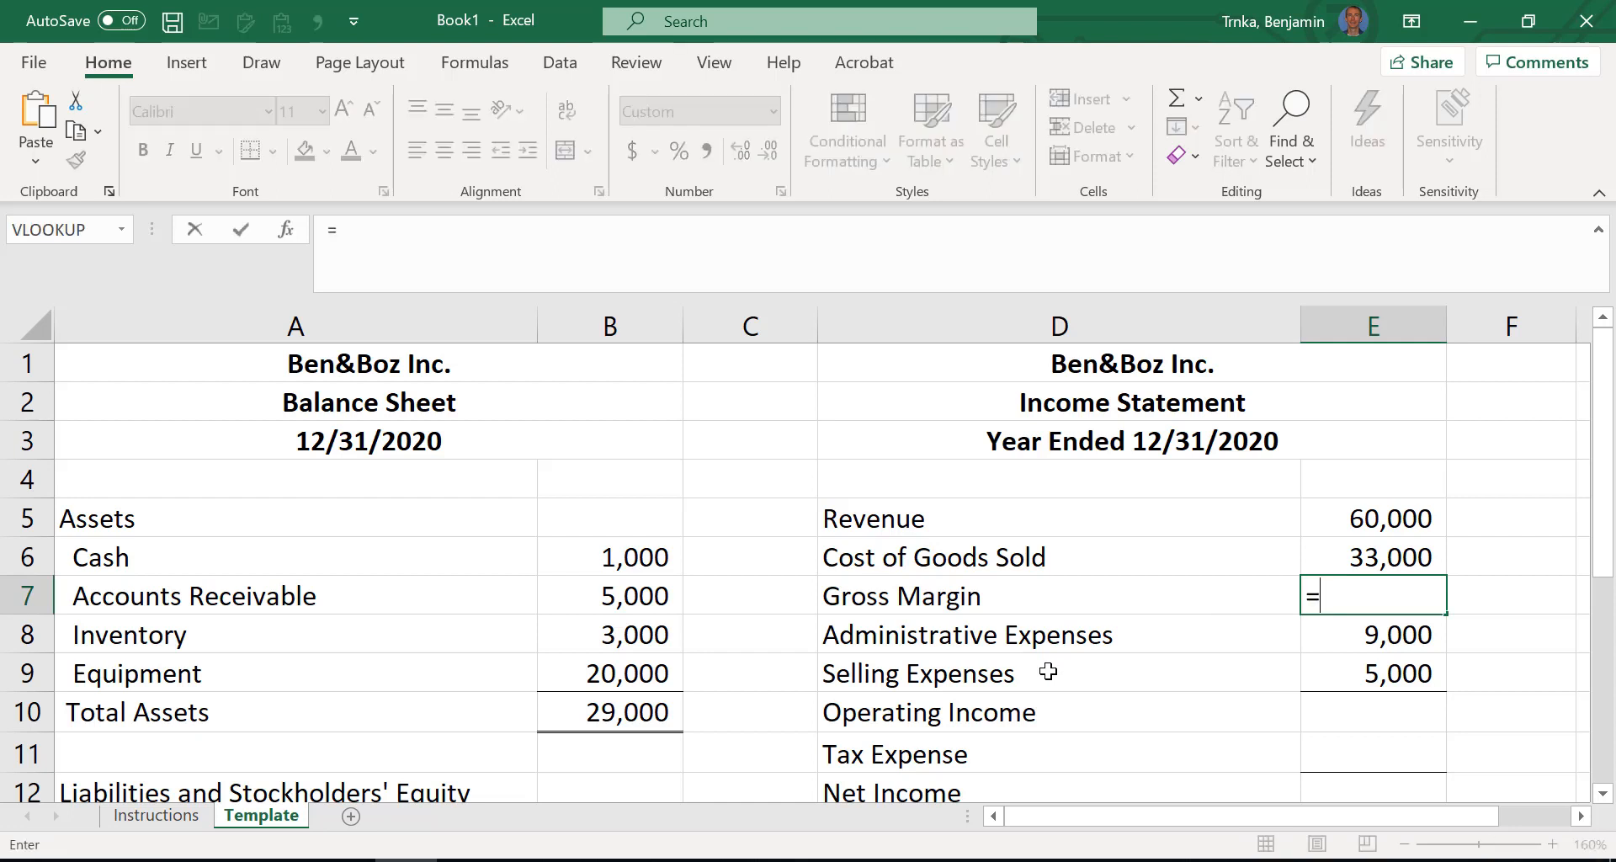
{"action": "key", "text": "Up"}
{"action": "key", "text": "Up"}
{"action": "type", "text": "+"}
{"action": "key", "text": "Up"}
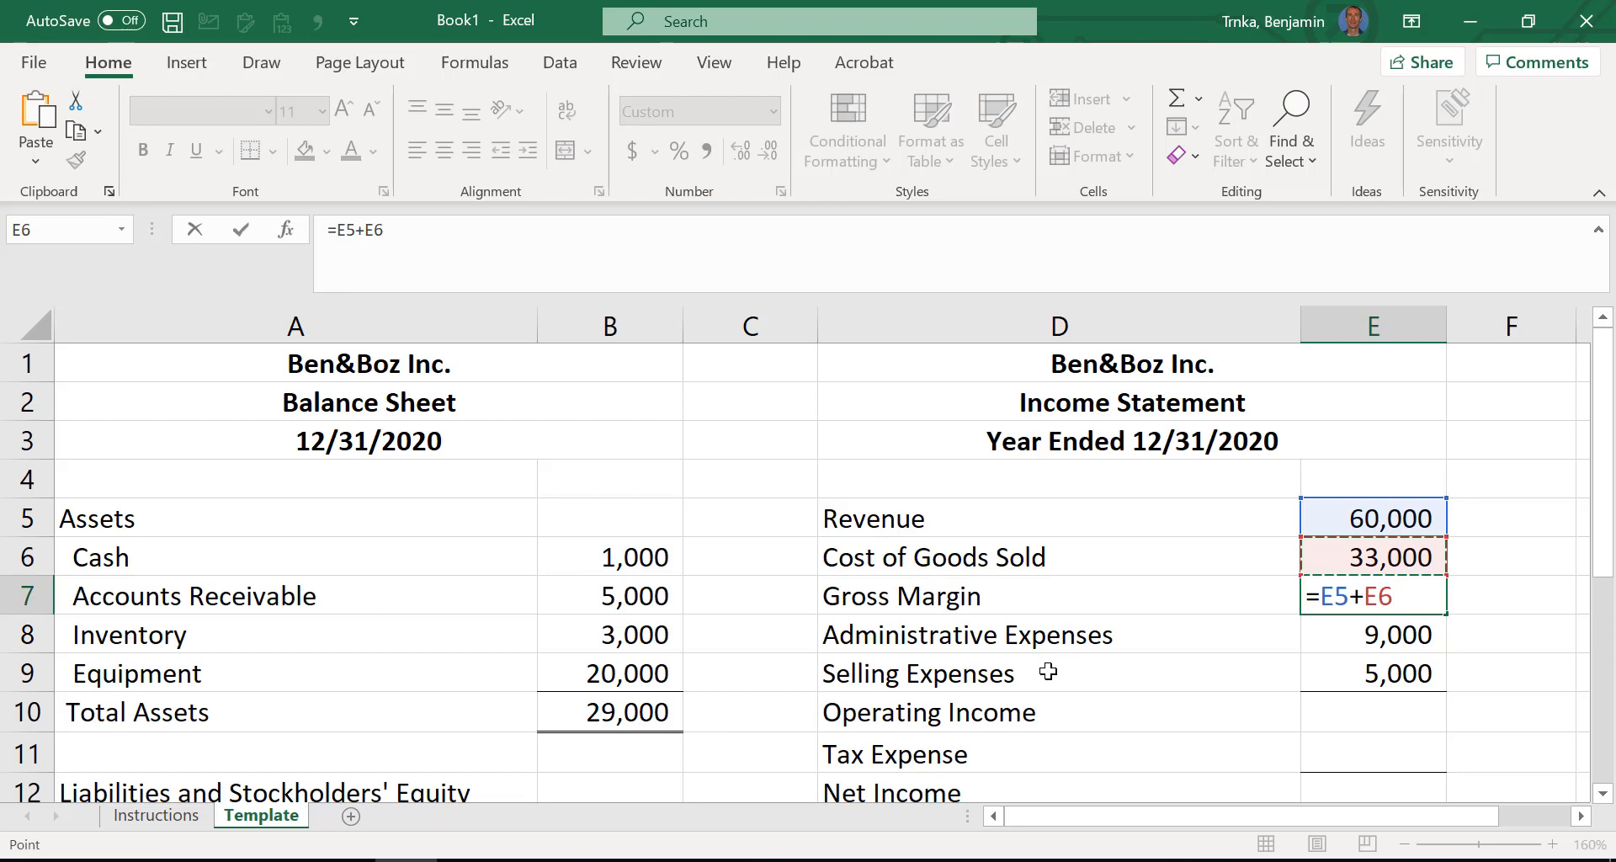
{"action": "key", "text": "Escape"}
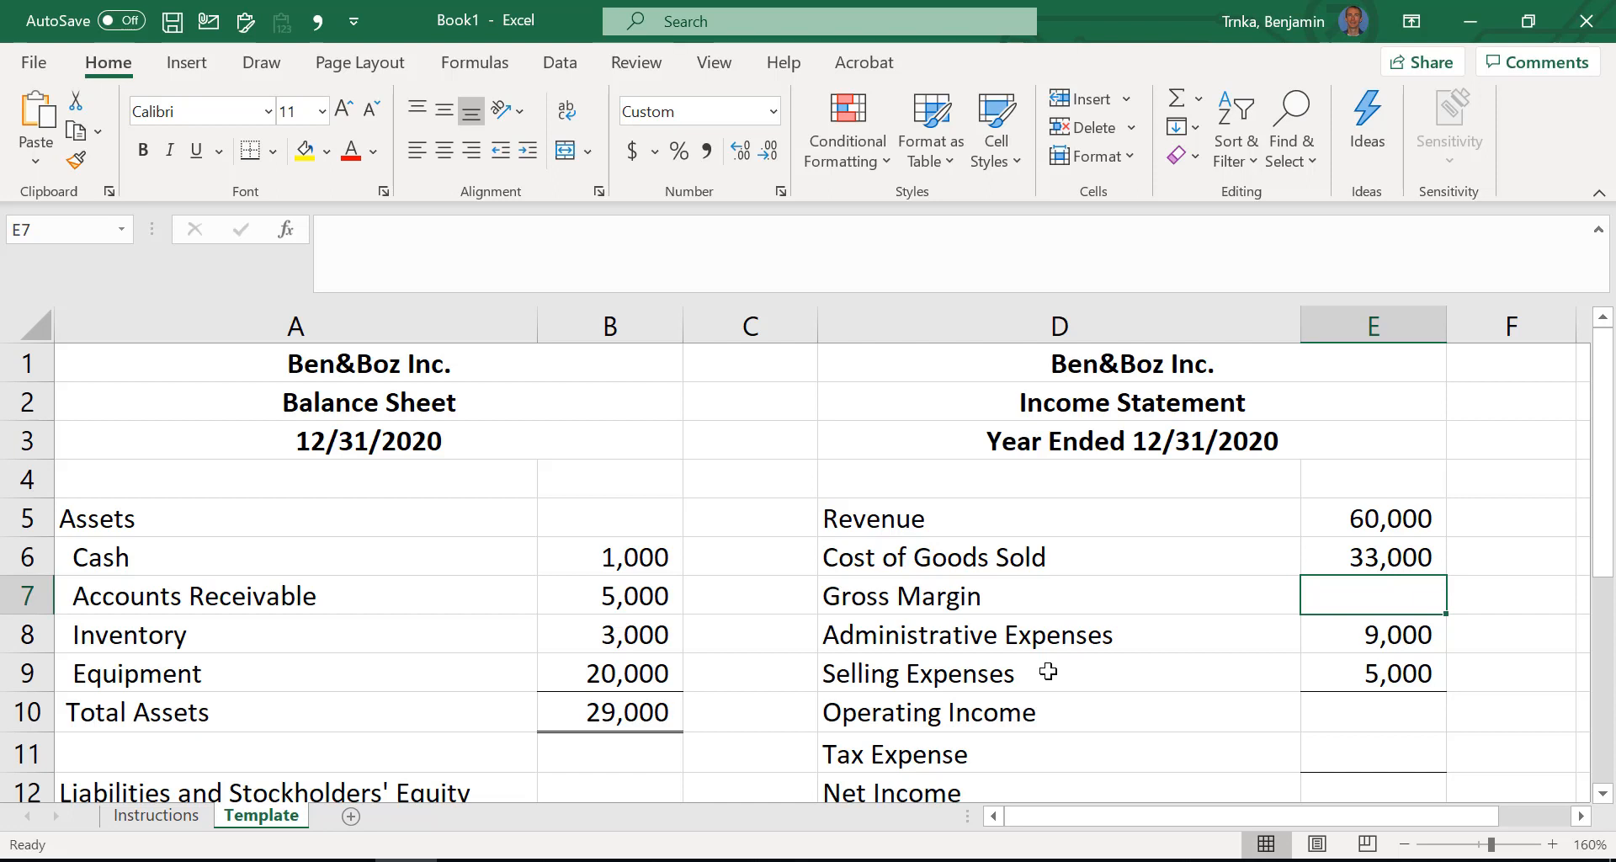
Calculate Gross Margin in cell E7 as Revenue minus Cost of Goods Sold with the formula =E5-E6
{"action": "type", "text": "="}
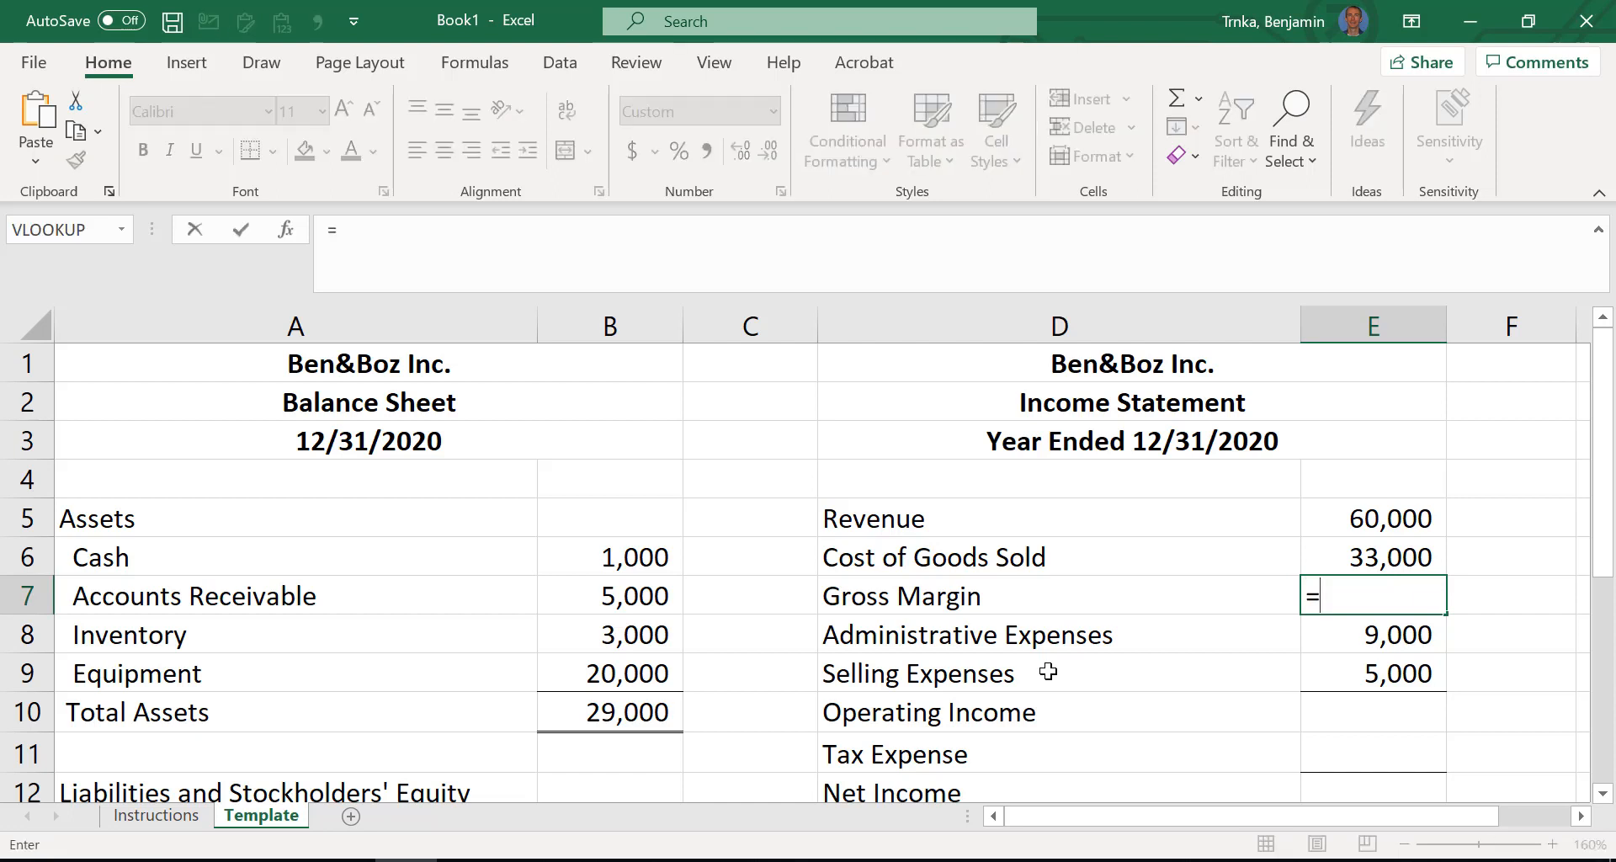
{"action": "key", "text": "Up"}
{"action": "key", "text": "Up"}
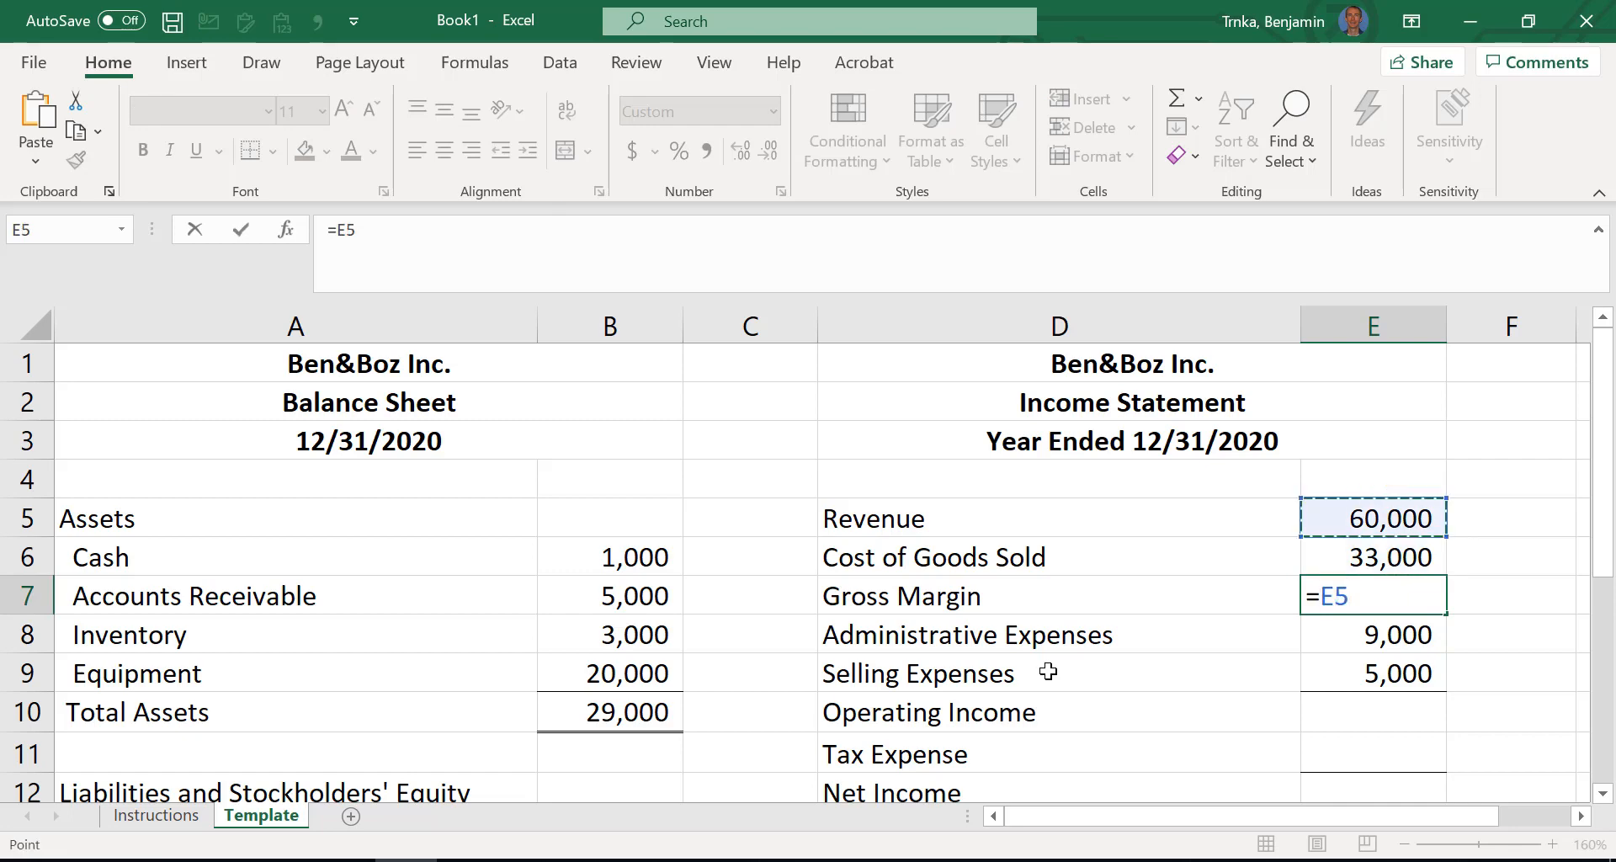
{"action": "type", "text": "-"}
{"action": "key", "text": "Up"}
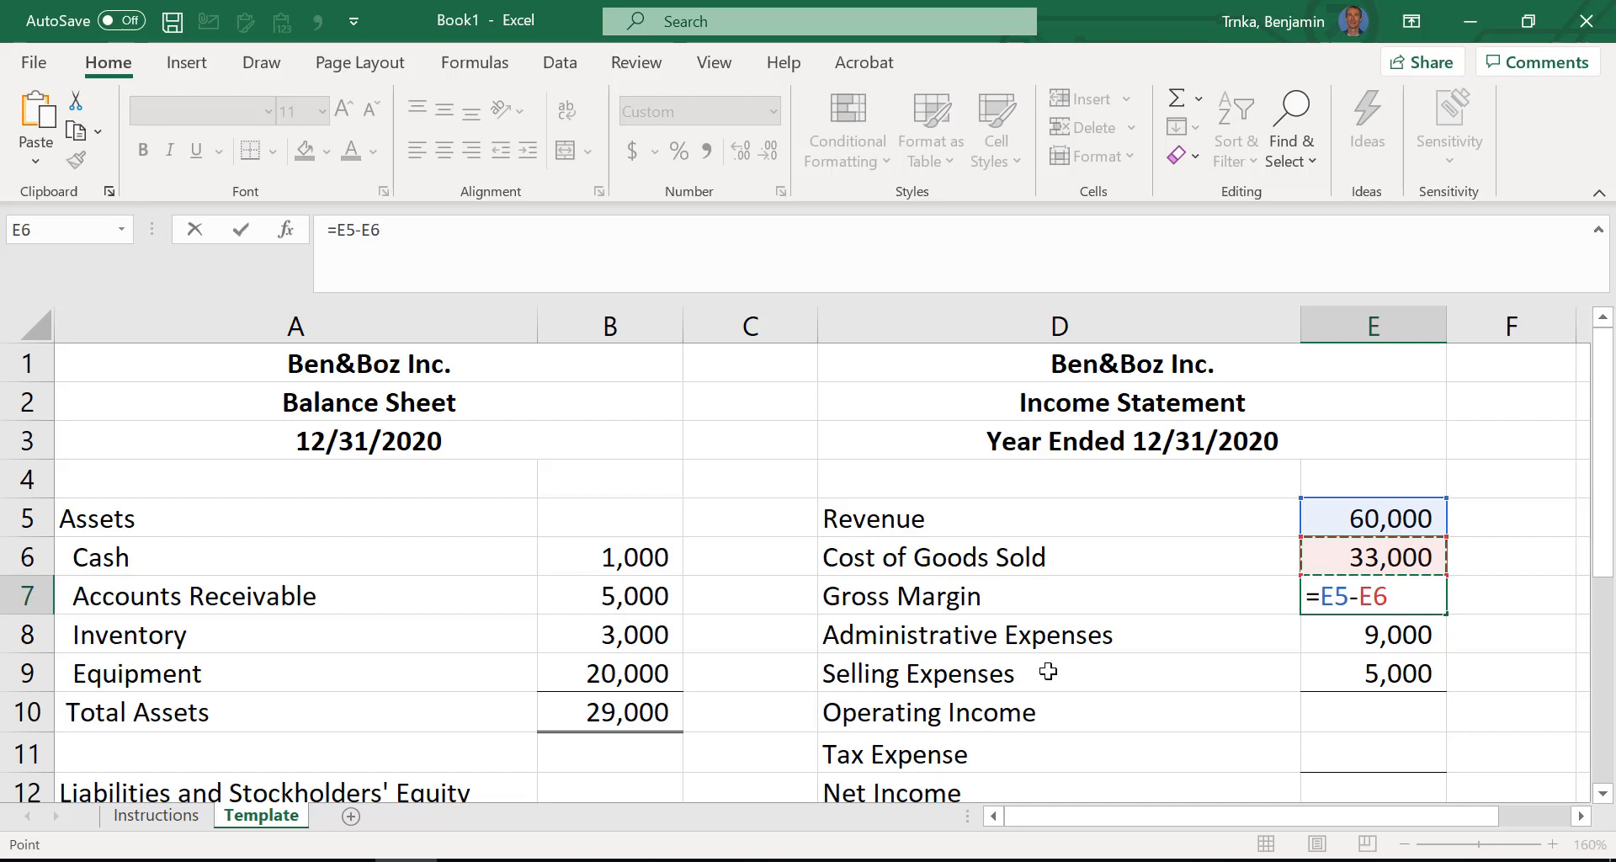
{"action": "key", "text": "Return"}
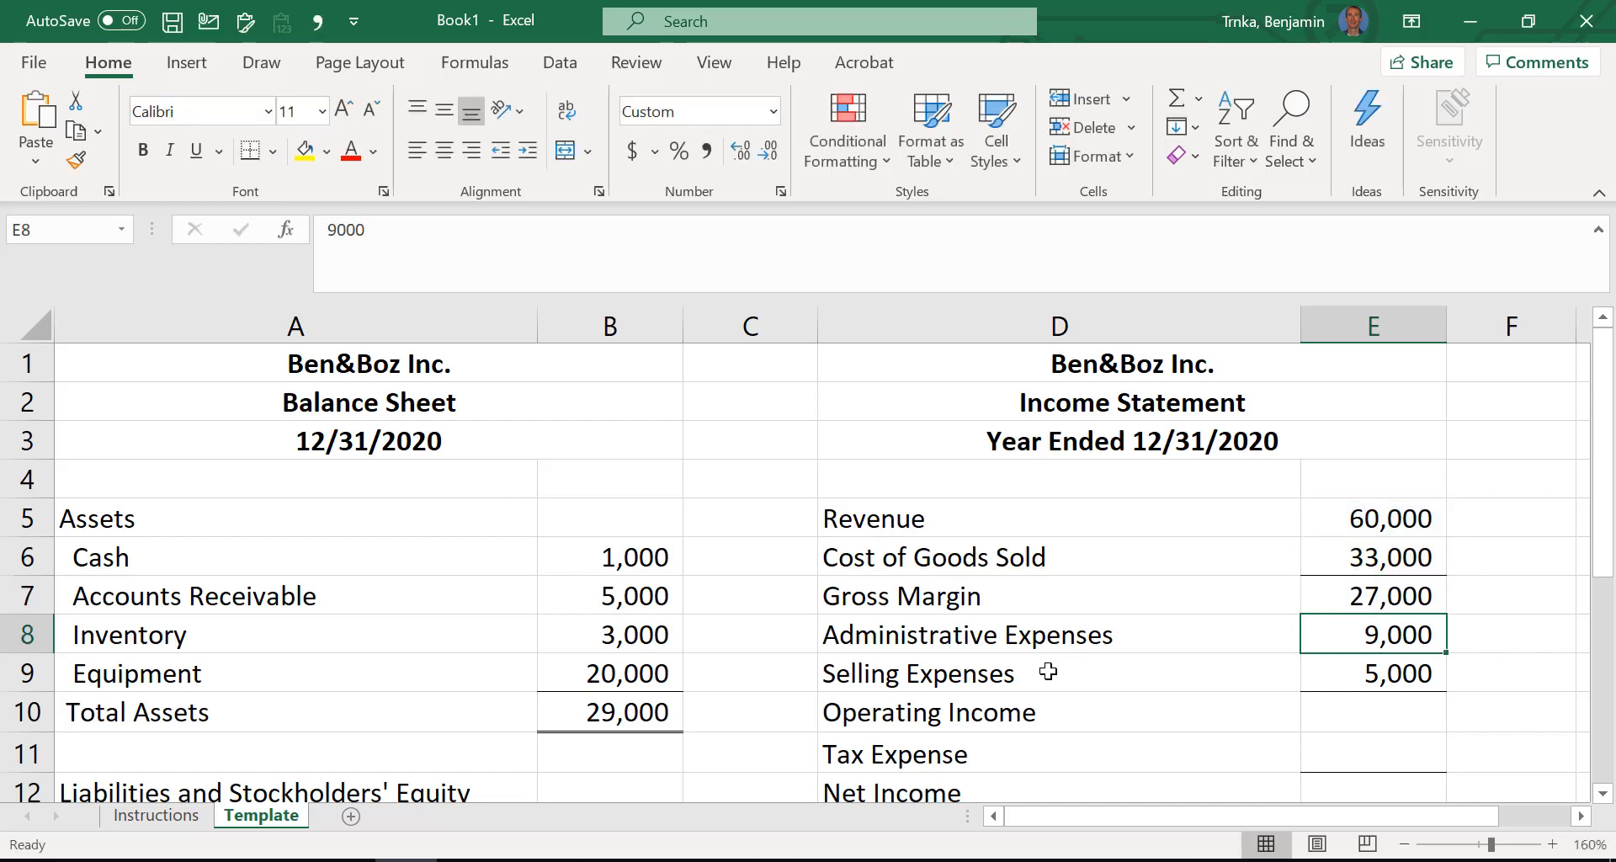
Clear the Gross Margin formula from cell E7, and undo the deletion
{"action": "key", "text": "Up"}
{"action": "key", "text": "Delete"}
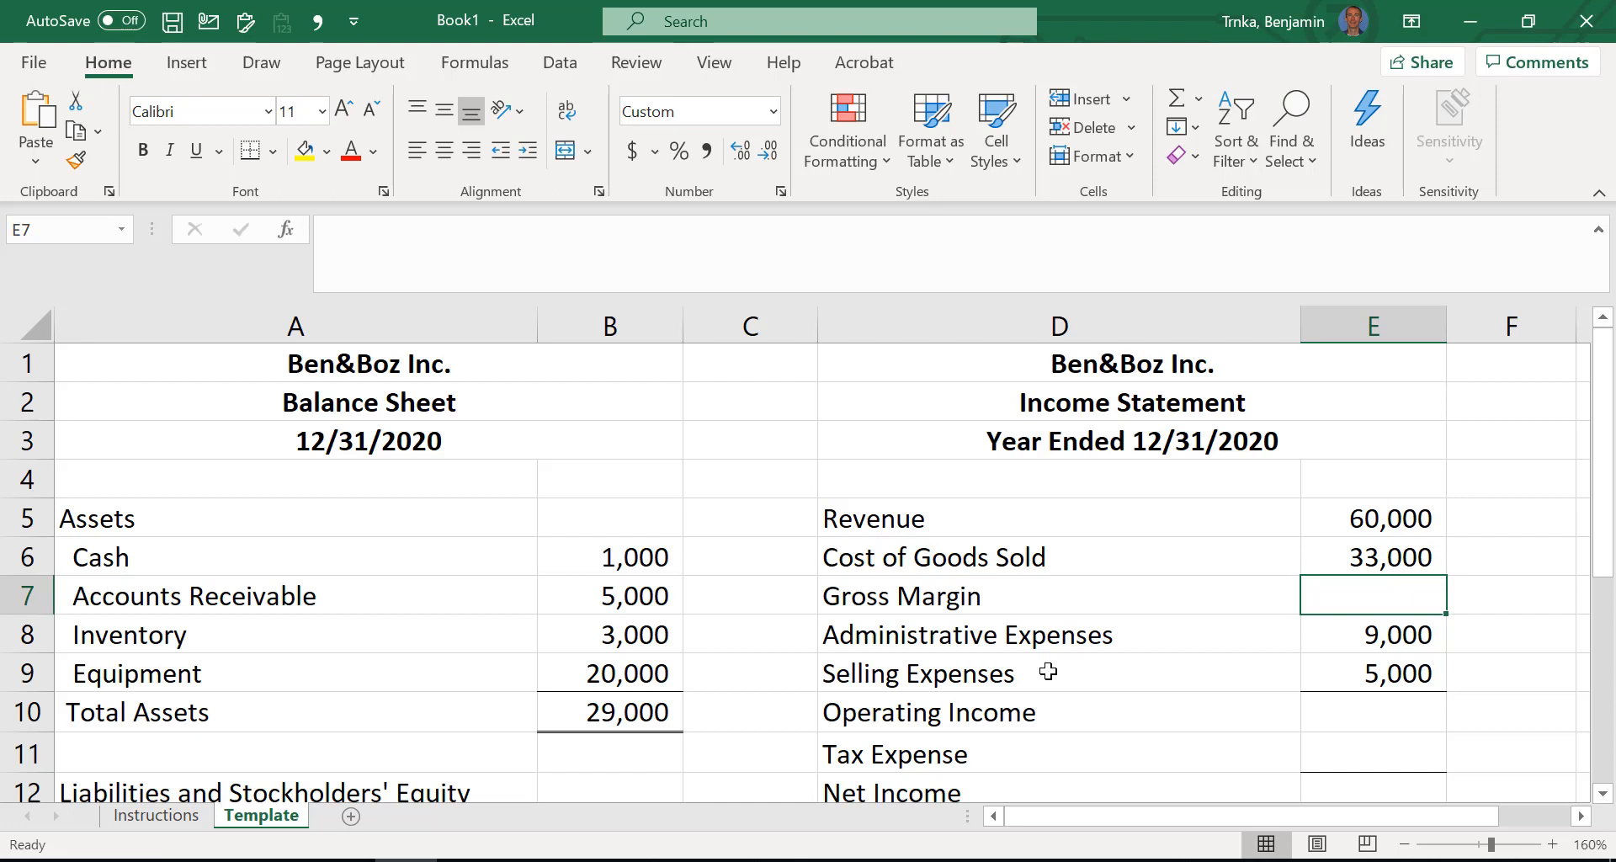
{"action": "key", "text": "ctrl+z"}
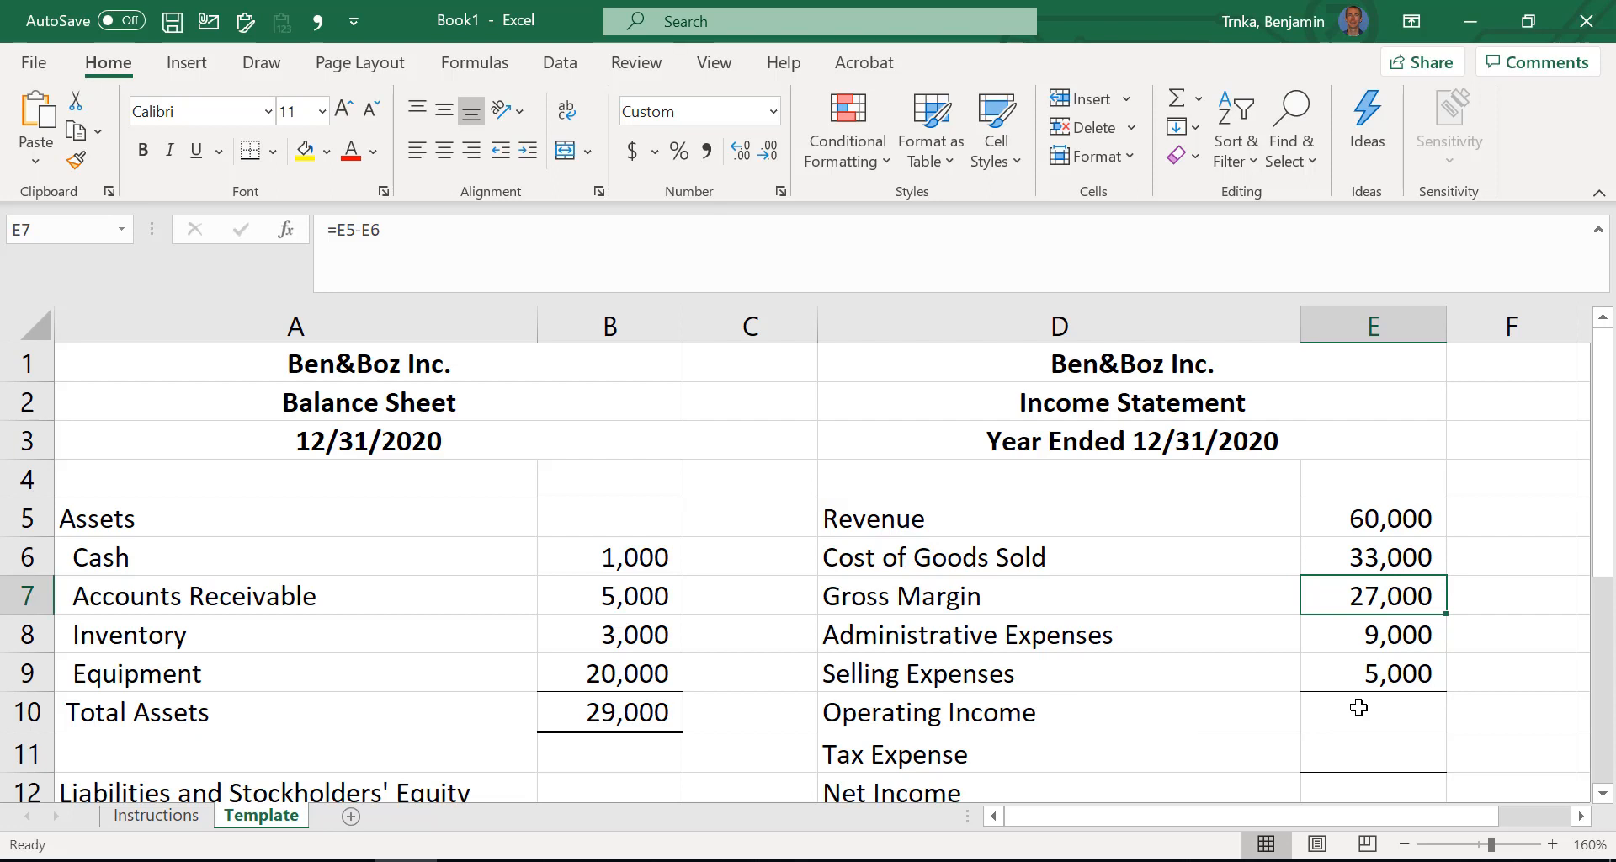
Calculate Operating Income in cell E10 by subtracting both expense lines from Gross Margin with the formula =E7-E8-E9
{"action": "key", "text": "Down"}
{"action": "key", "text": "Down"}
{"action": "key", "text": "Down"}
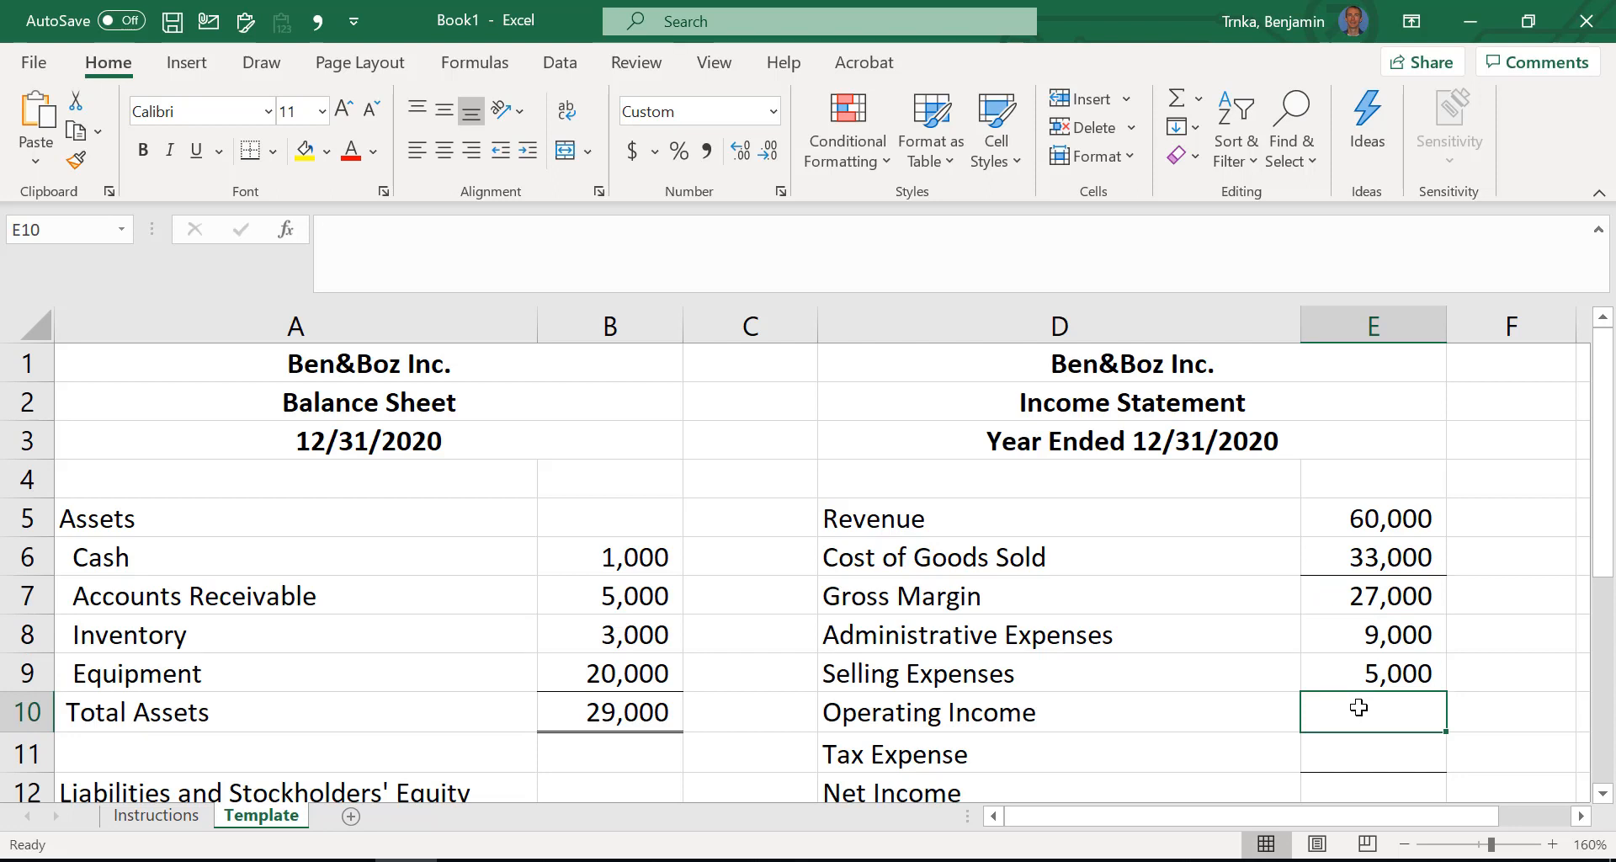
{"action": "type", "text": "="}
{"action": "key", "text": "Up"}
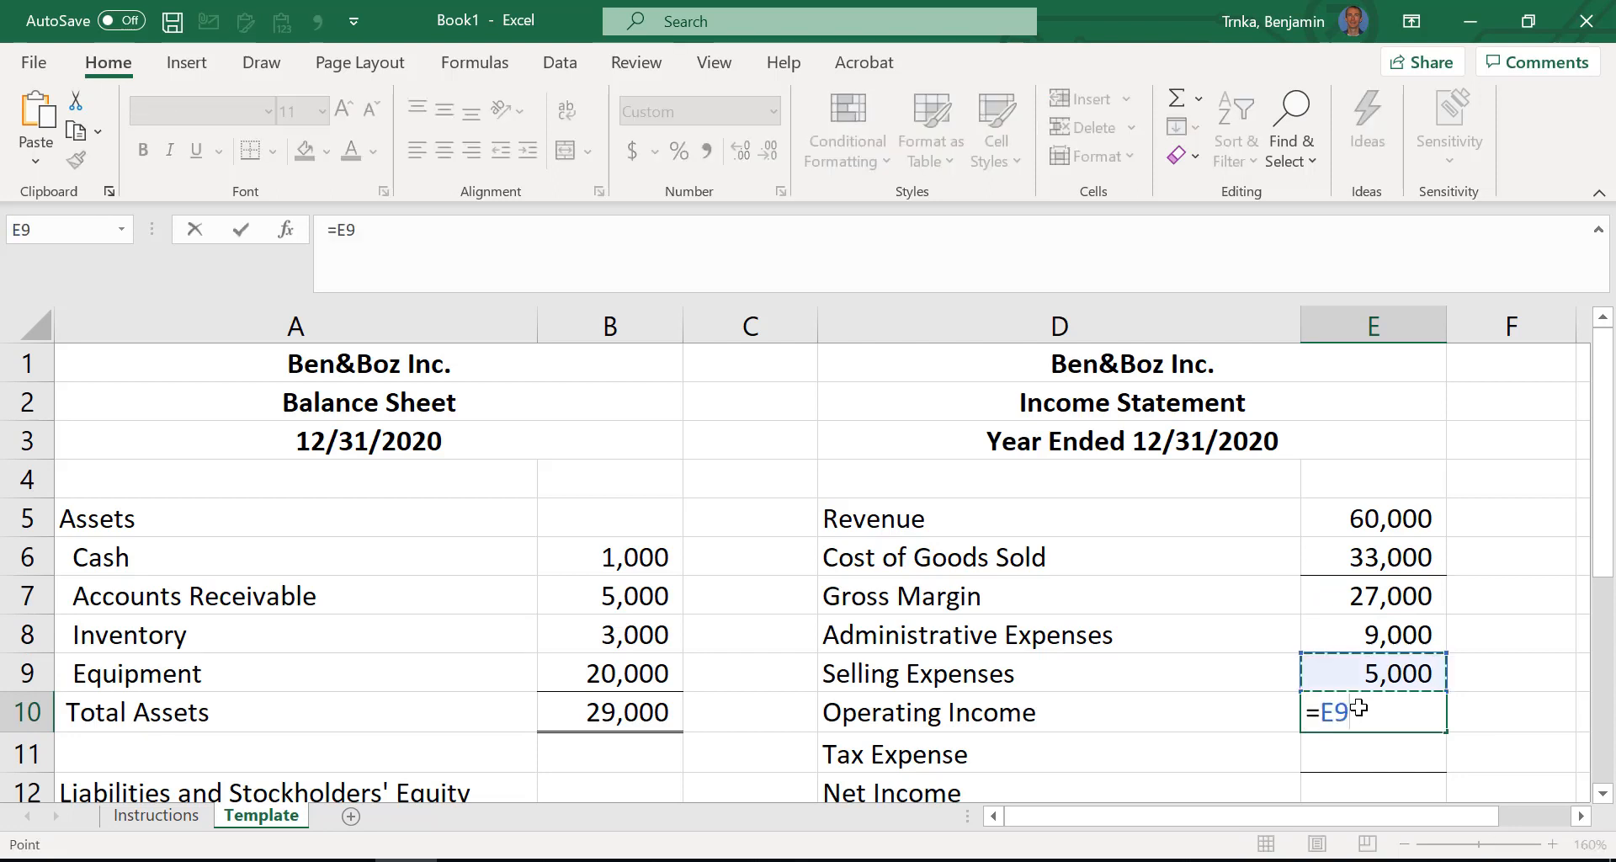
{"action": "key", "text": "Up"}
{"action": "key", "text": "Up"}
{"action": "type", "text": "-"}
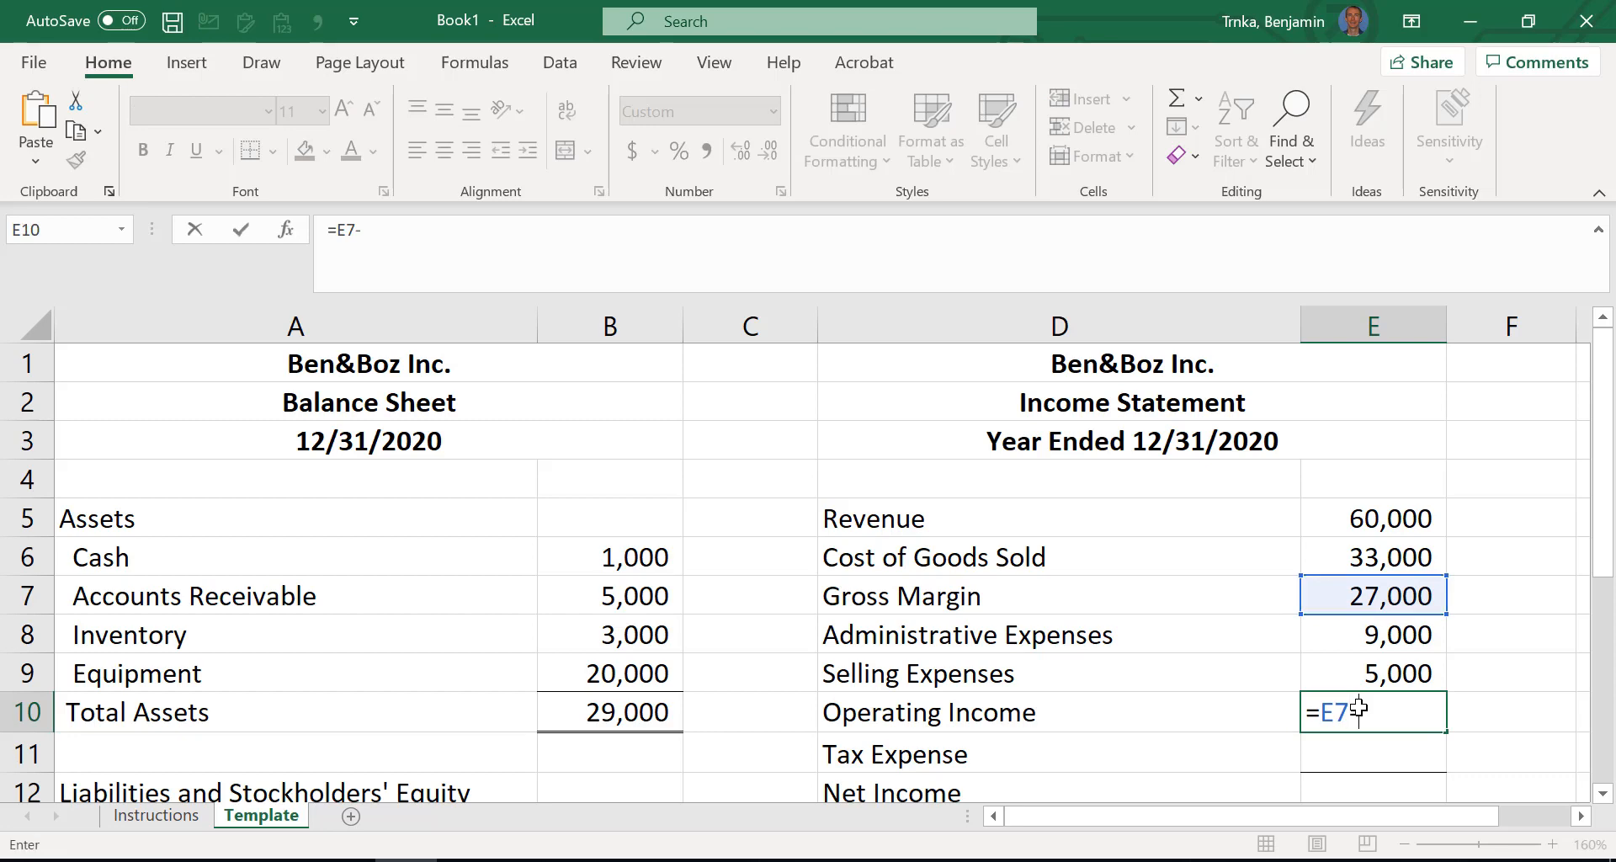
{"action": "key", "text": "Up"}
{"action": "key", "text": "Up"}
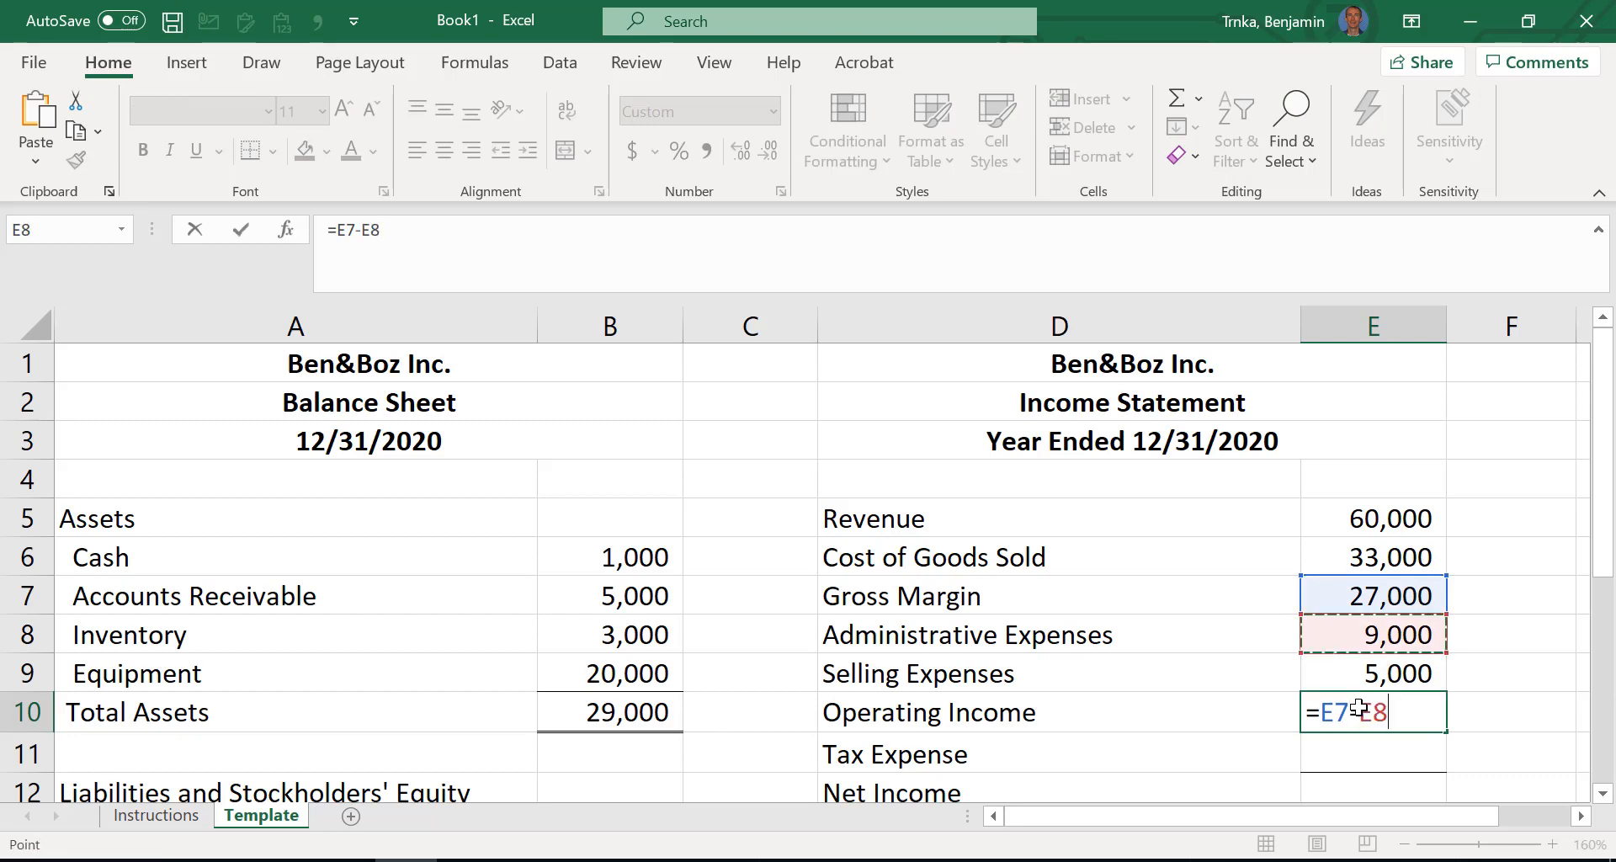
{"action": "type", "text": "-"}
{"action": "key", "text": "Up"}
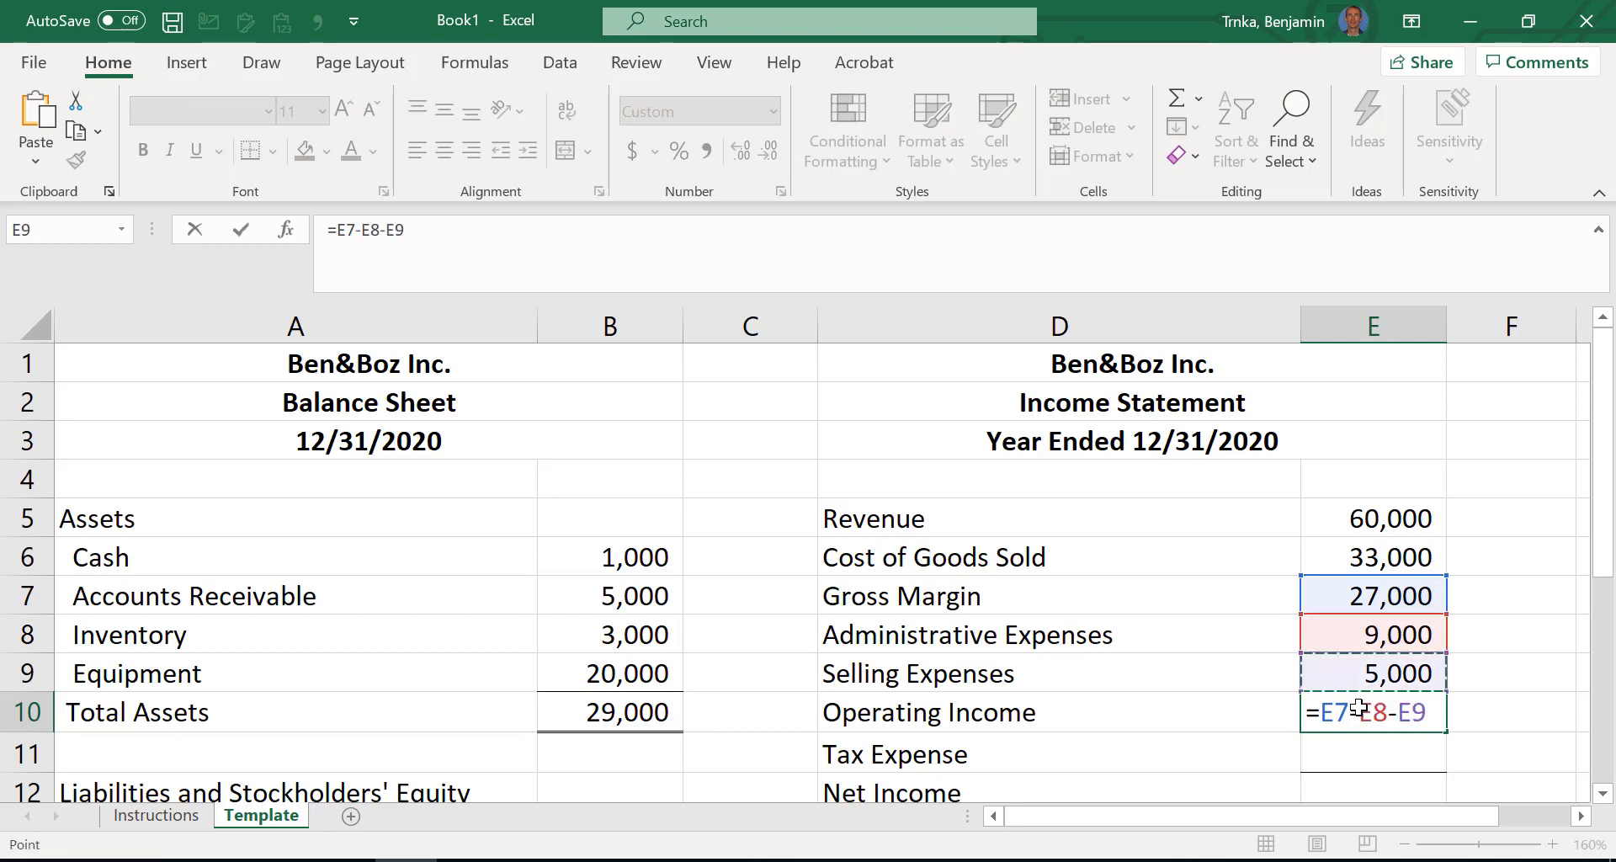
{"action": "key", "text": "Return"}
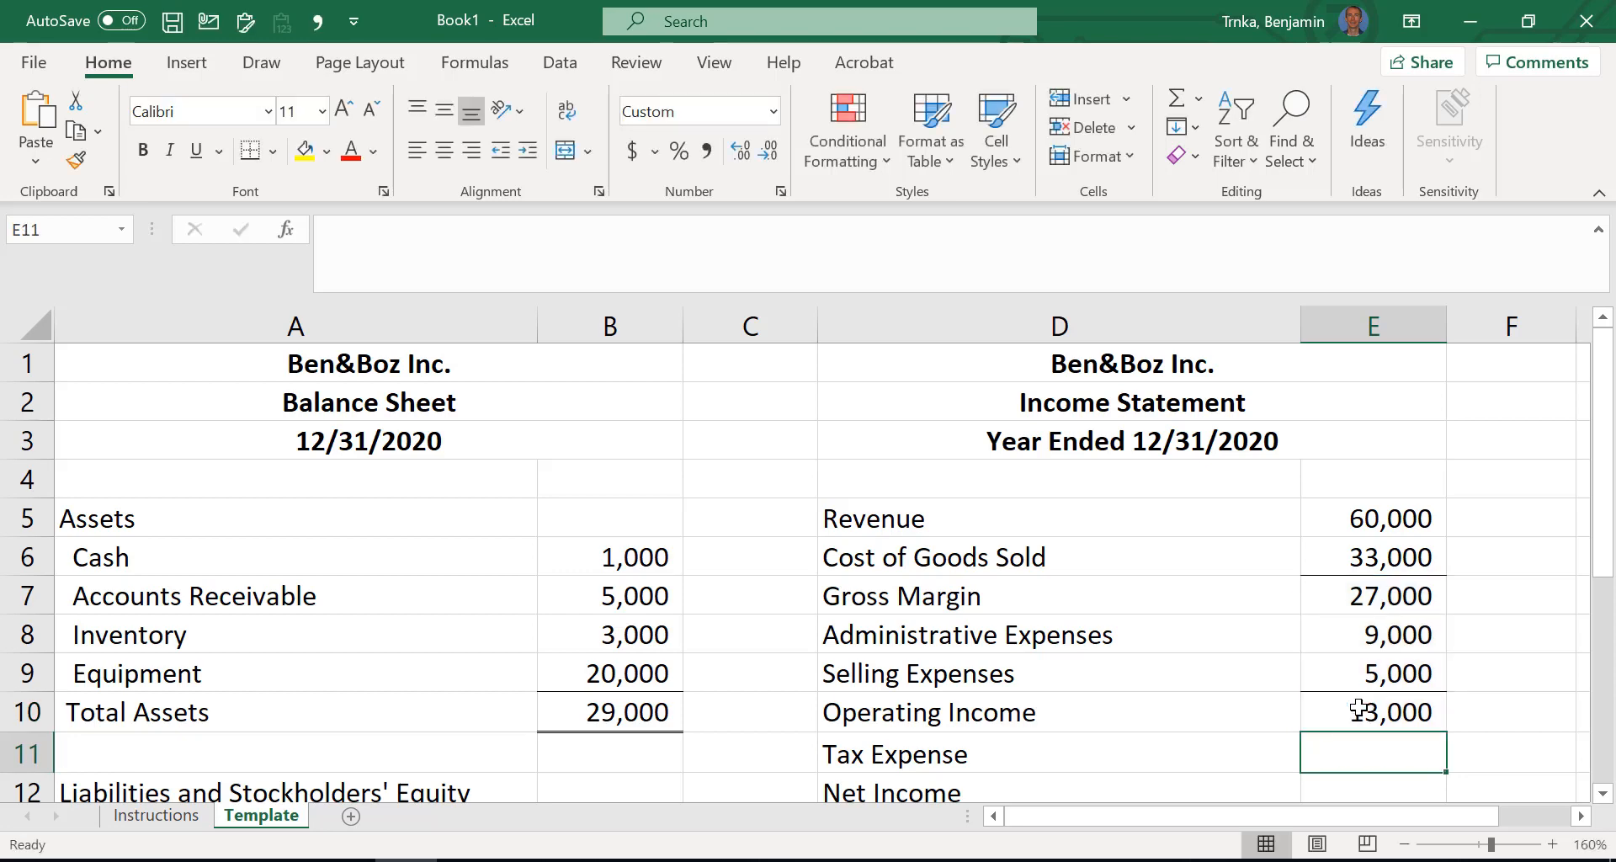
Calculate Tax Expense in cell E11 as Operating Income times the Tax Rate with the formula =E10*E16
{"action": "scroll", "coordinate": [1239, 694], "scroll_direction": "down", "scroll_amount": 2}
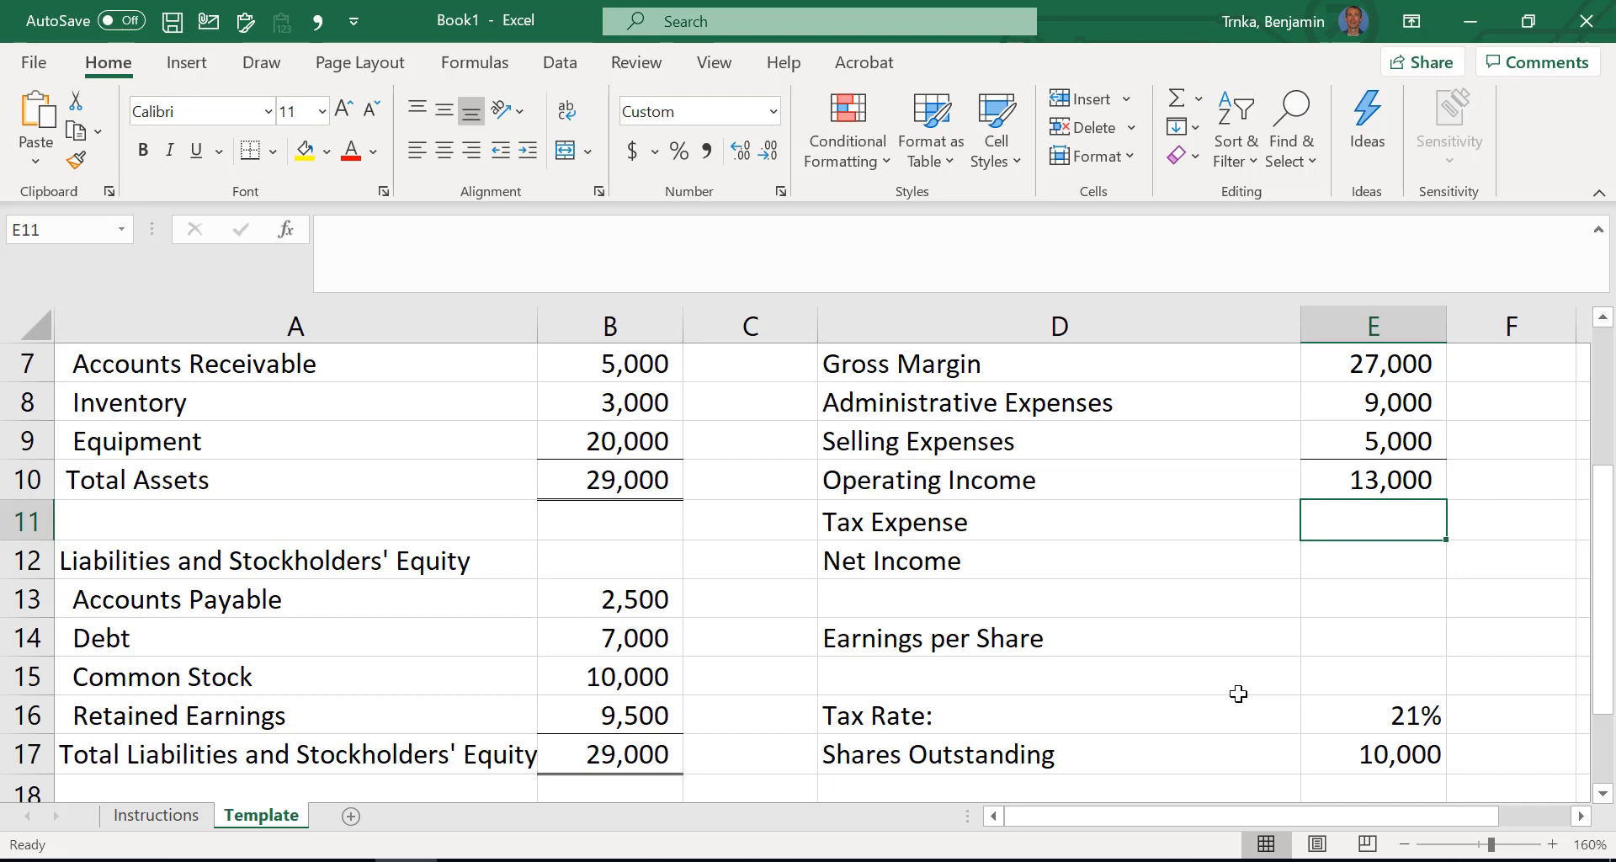
{"action": "type", "text": "="}
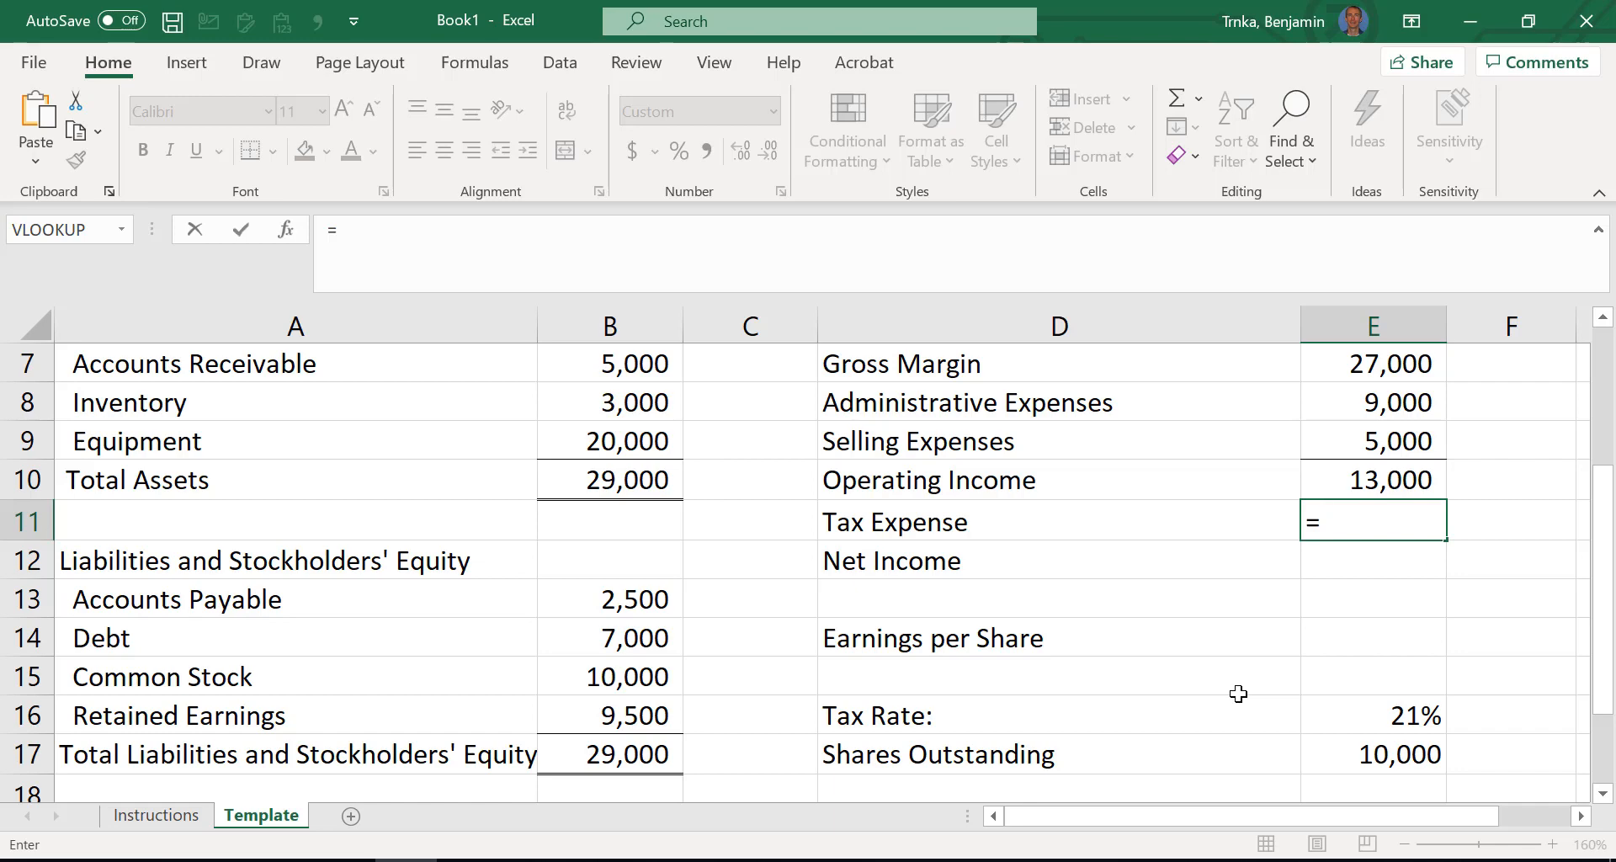
{"action": "key", "text": "Up"}
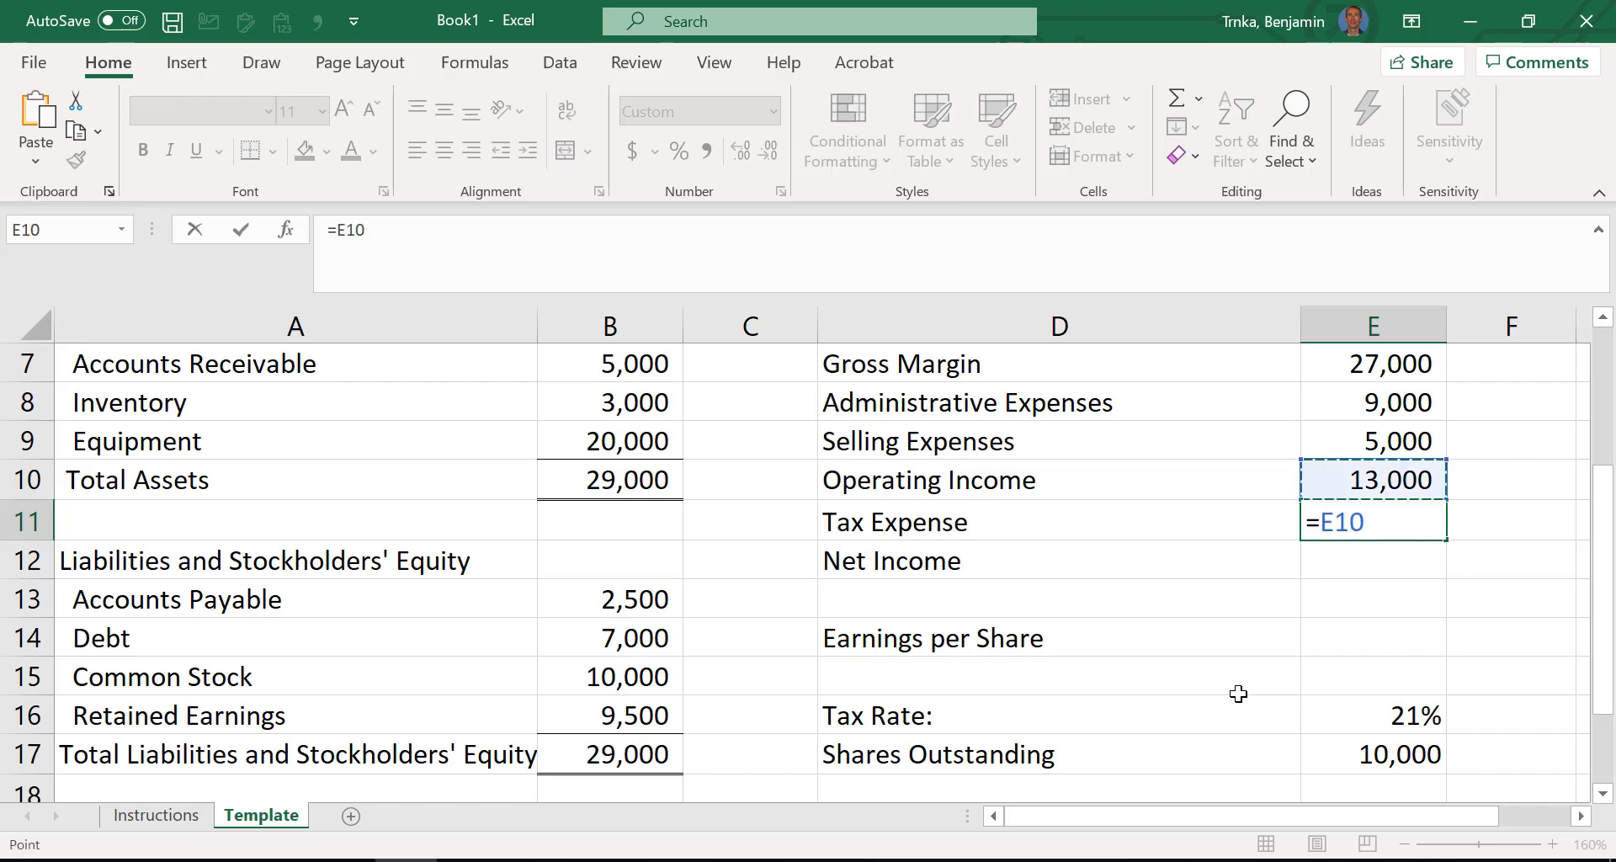
{"action": "type", "text": "*"}
{"action": "key", "text": "Down"}
{"action": "key", "text": "Down"}
{"action": "key", "text": "Down"}
{"action": "key", "text": "Down"}
{"action": "key", "text": "Down"}
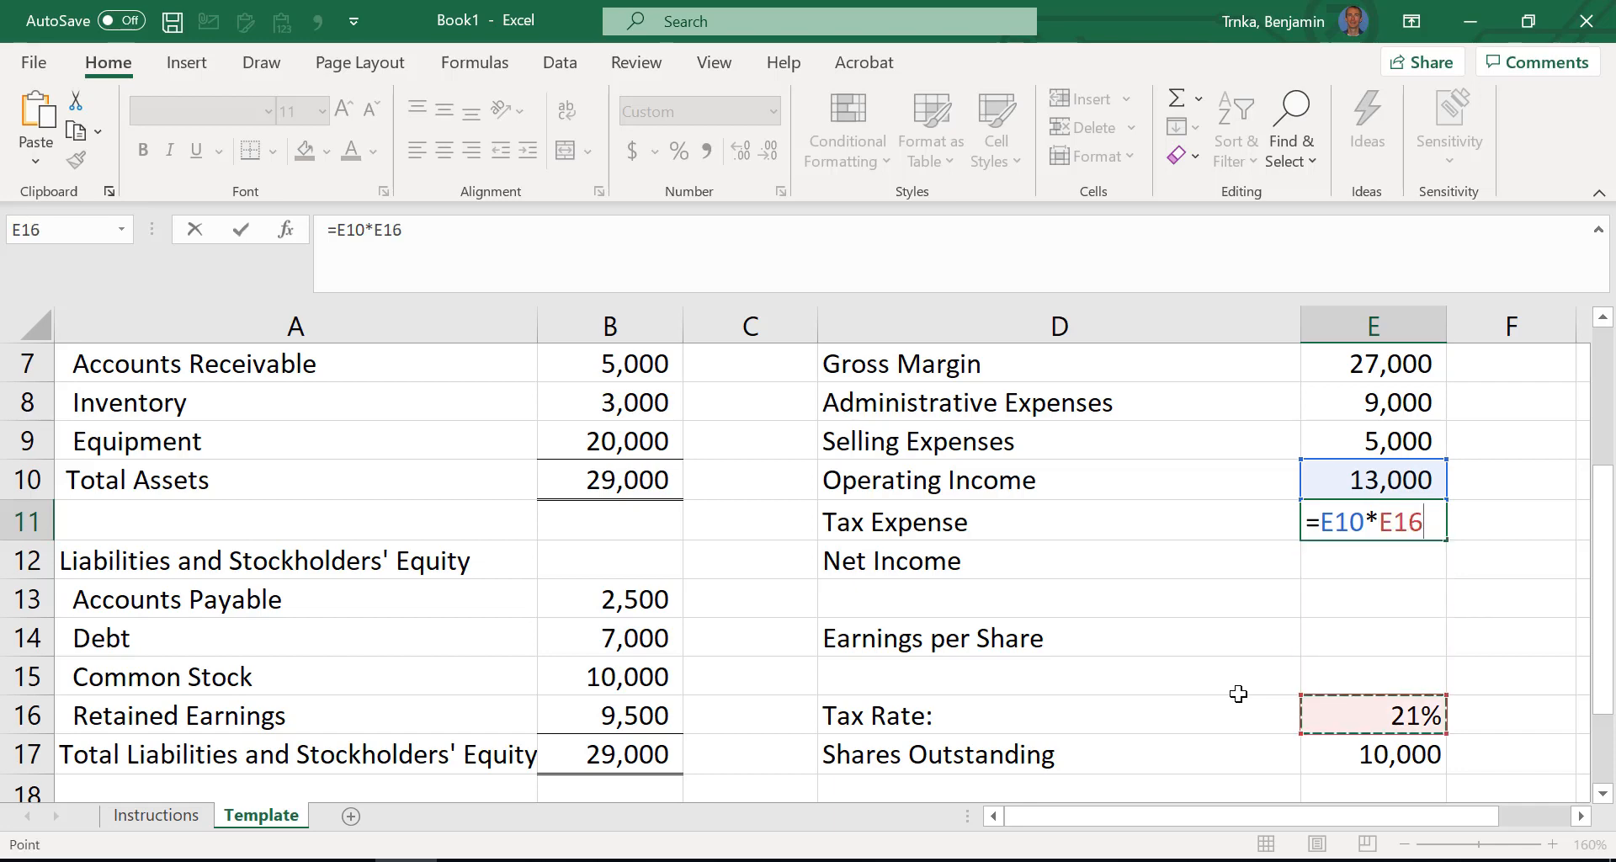
{"action": "key", "text": "Return"}
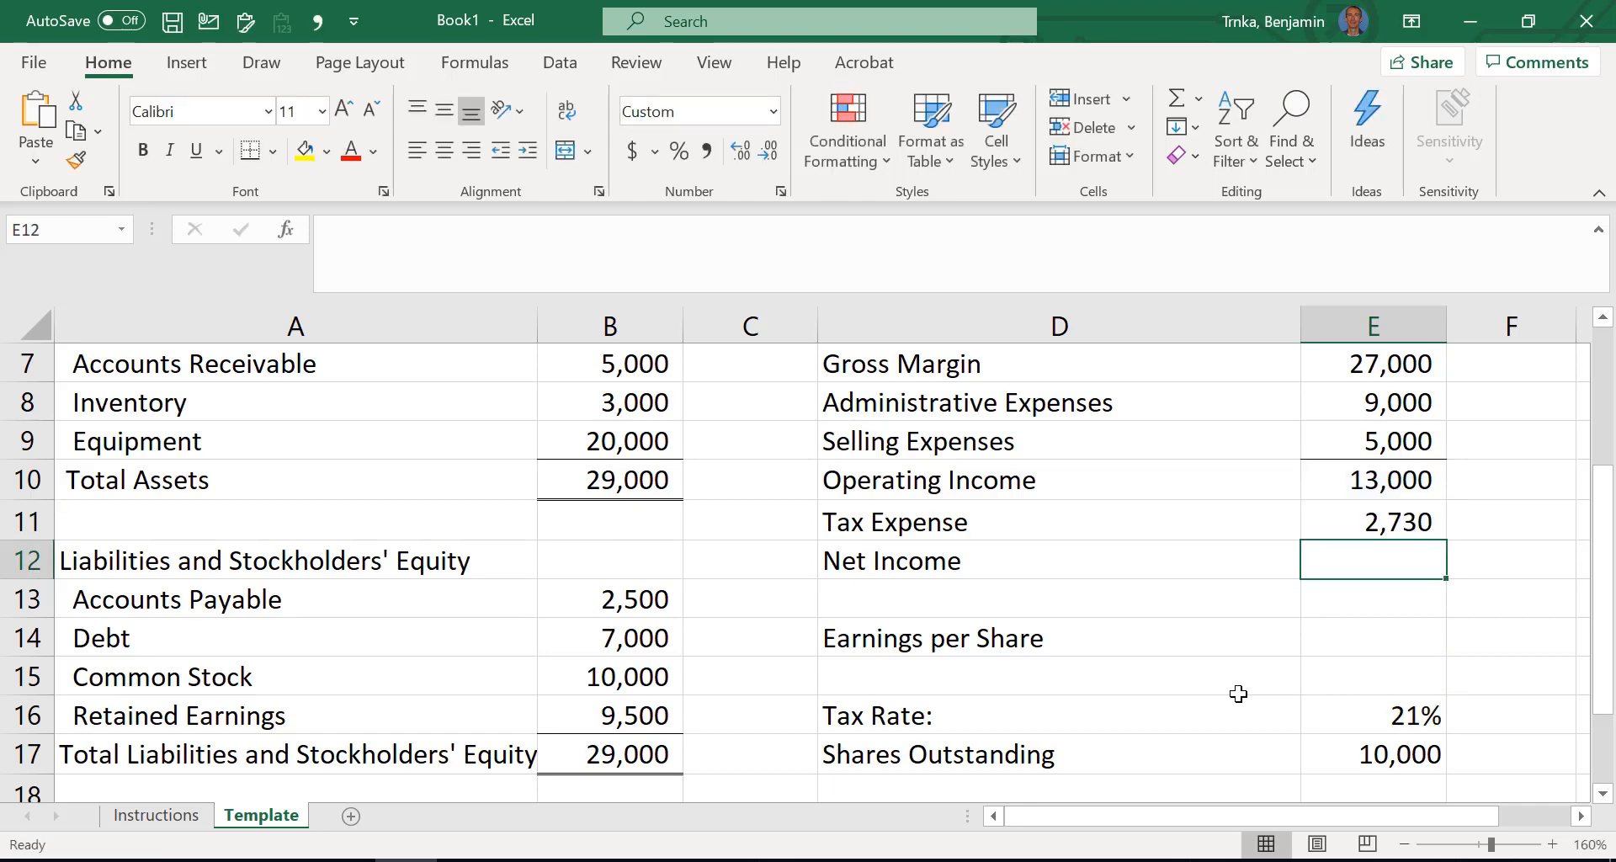
Test the Tax Expense formula by setting the Tax Rate in E16 to 35%, and undo the change
{"action": "key", "text": "Down"}
{"action": "key", "text": "Down"}
{"action": "key", "text": "Down"}
{"action": "key", "text": "Down"}
{"action": "type", "text": "35"}
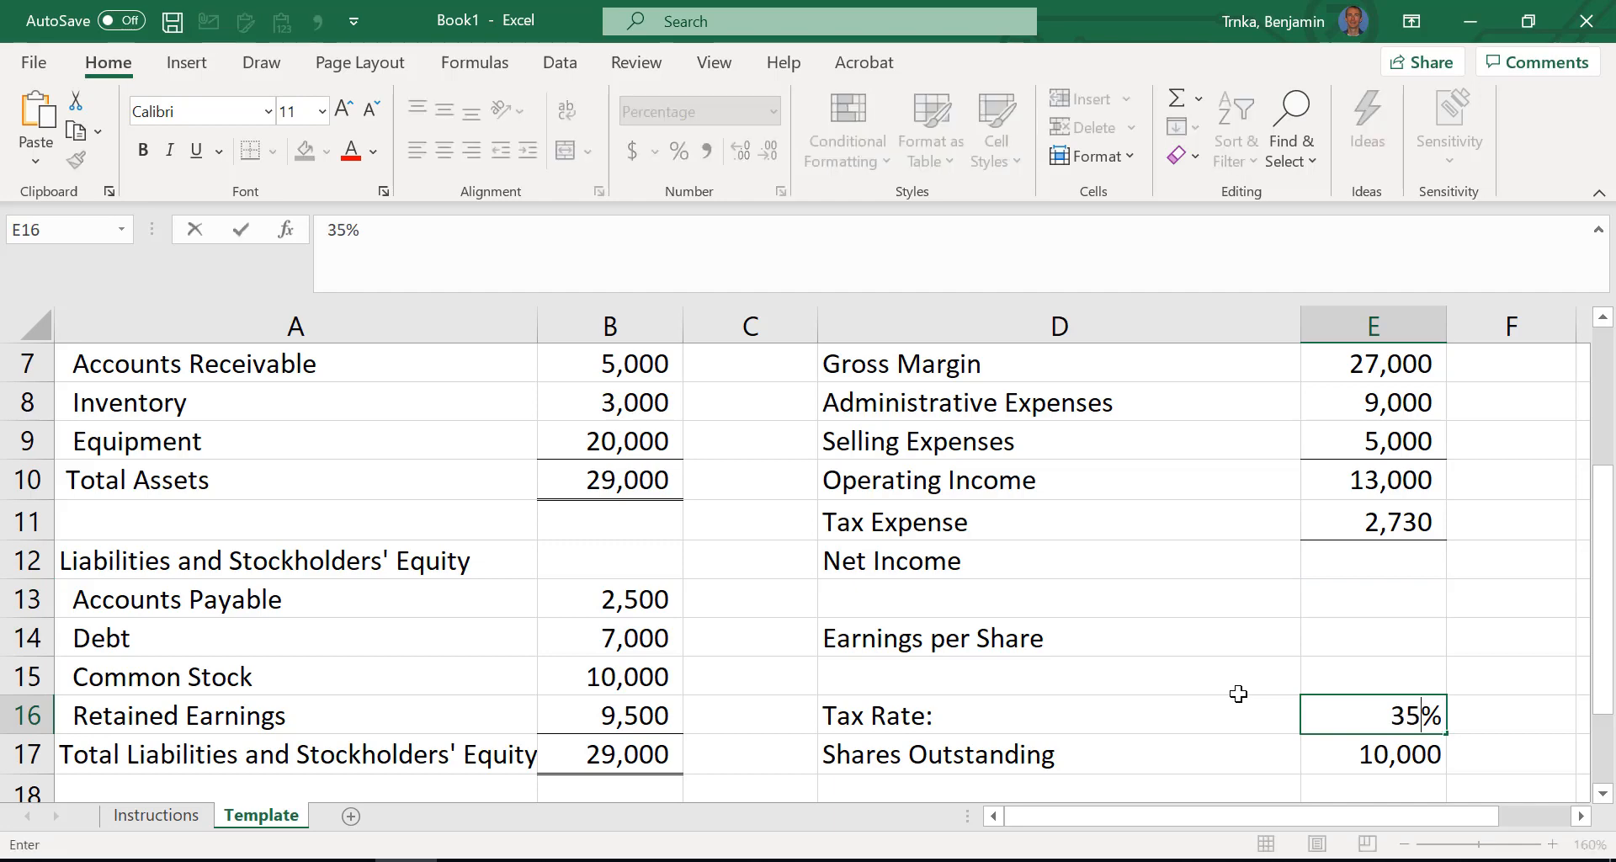
{"action": "key", "text": "Return"}
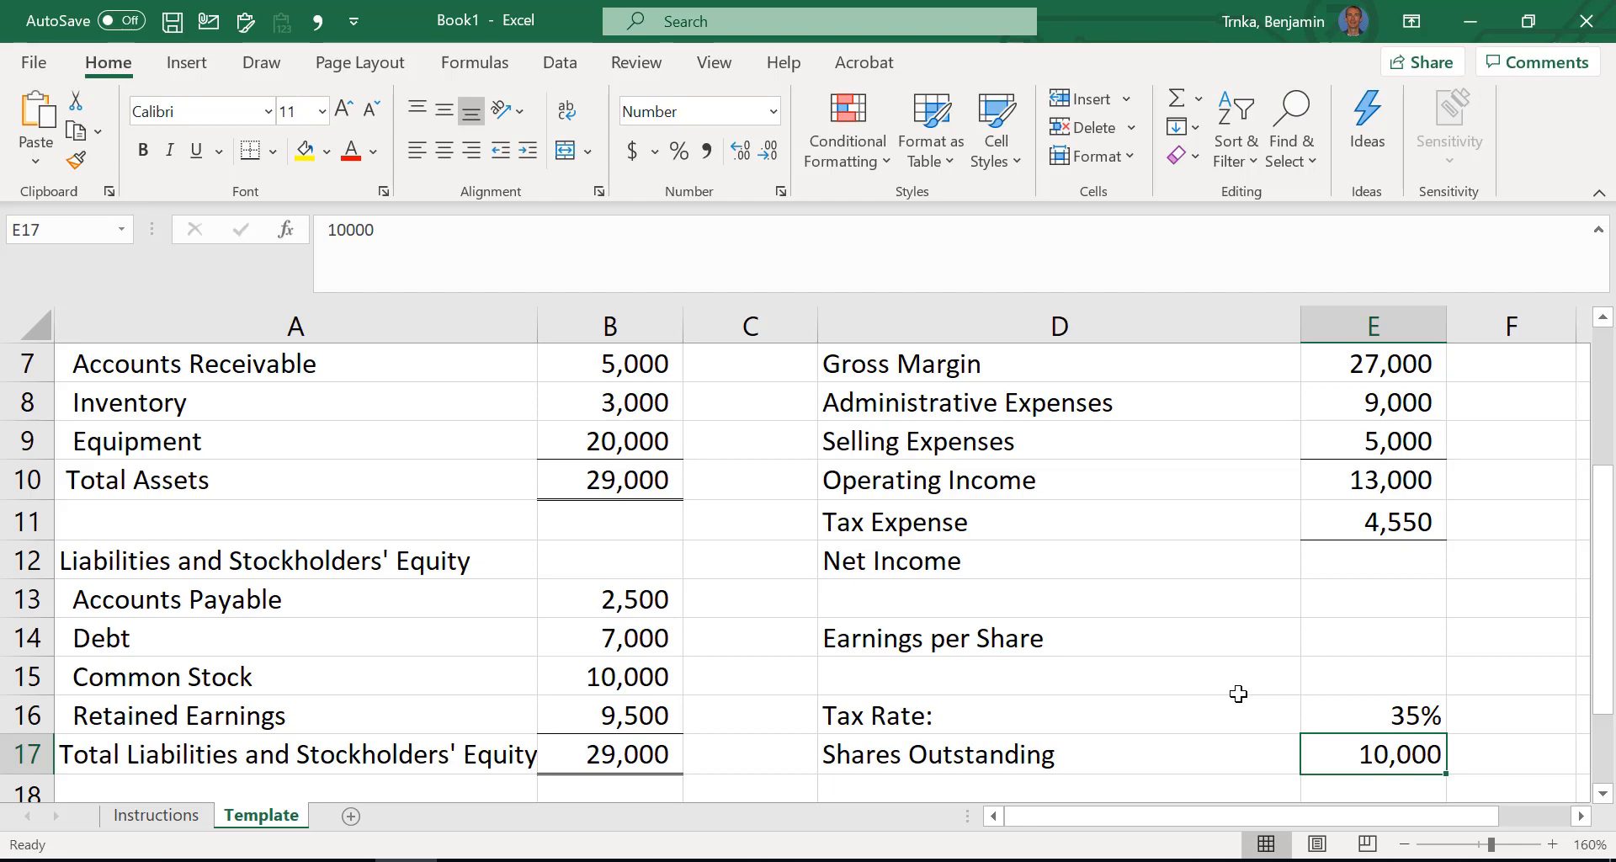
{"action": "key", "text": "ctrl+z"}
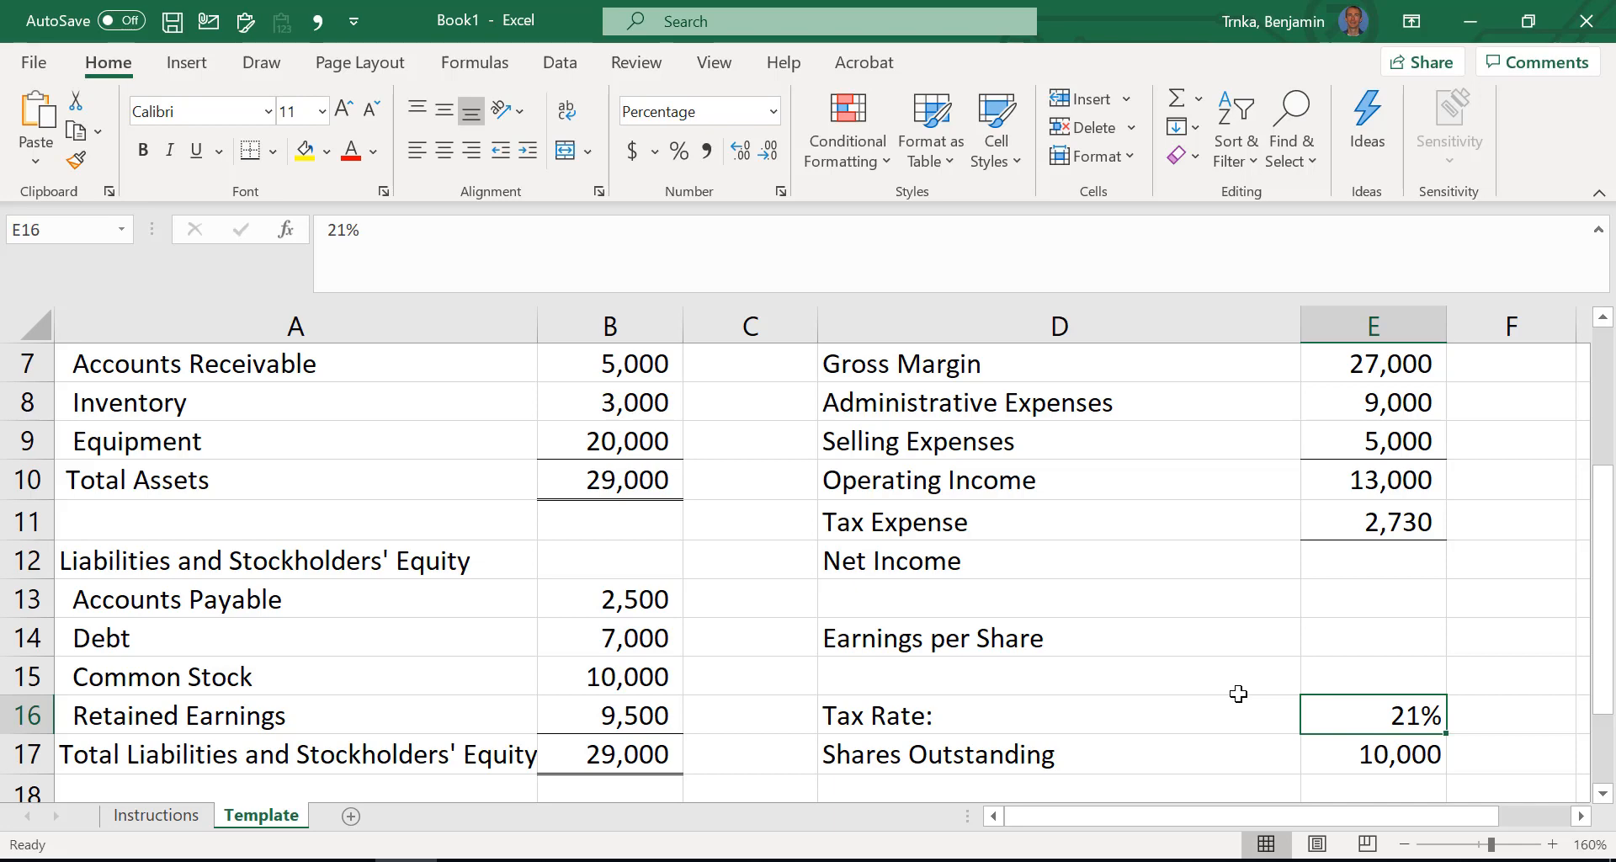
Calculate Net Income in cell E12 by subtracting Tax Expense from Operating Income with the formula =E10-E11
{"action": "key", "text": "Up"}
{"action": "key", "text": "Up"}
{"action": "key", "text": "Up"}
{"action": "key", "text": "Up"}
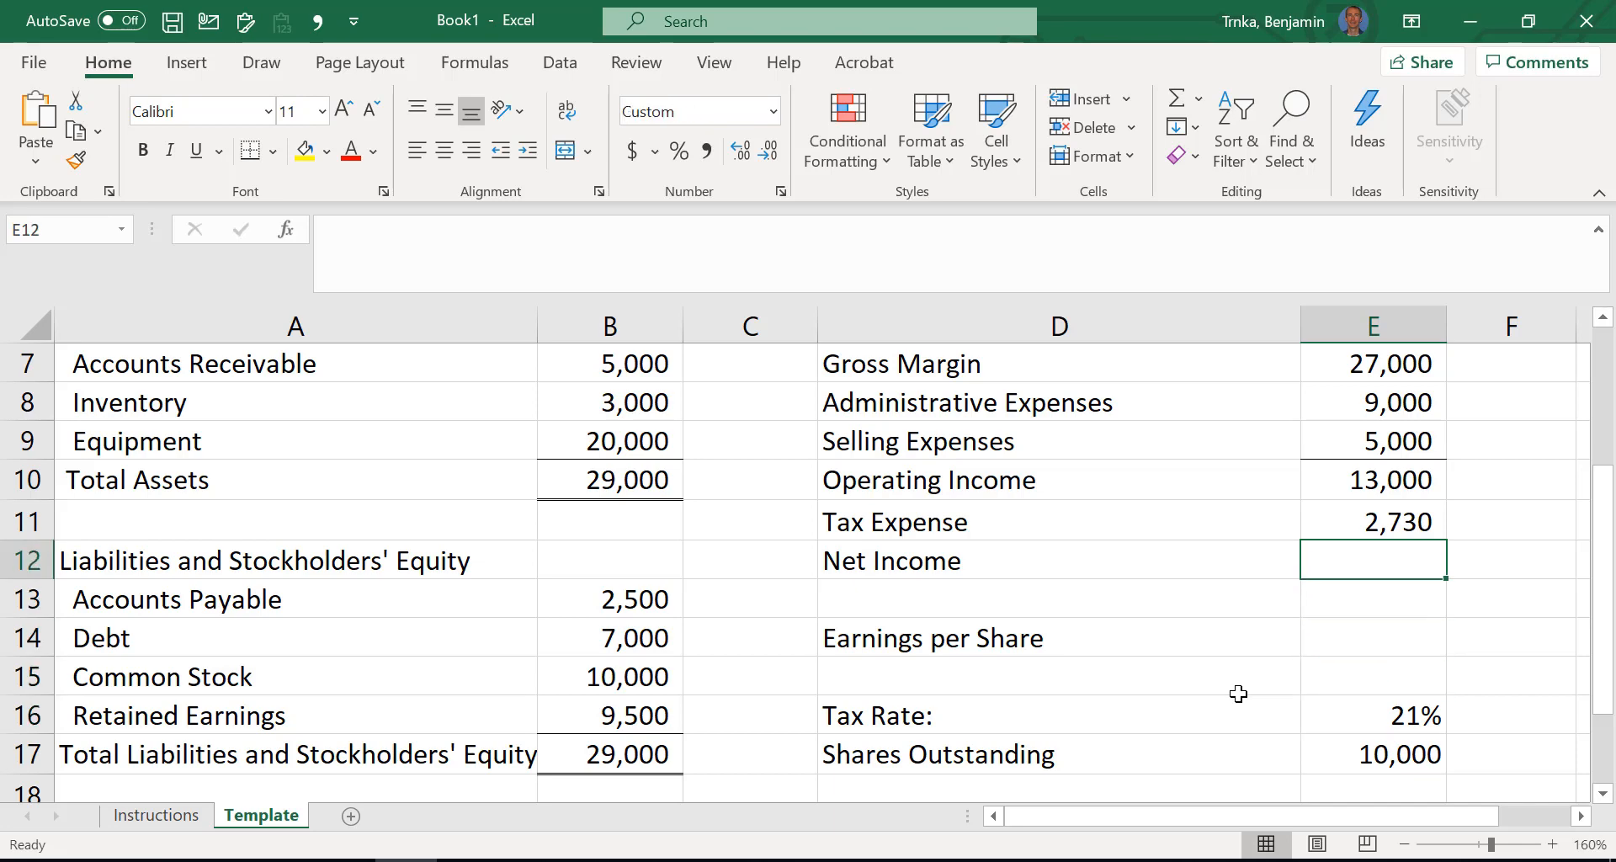
{"action": "type", "text": "="}
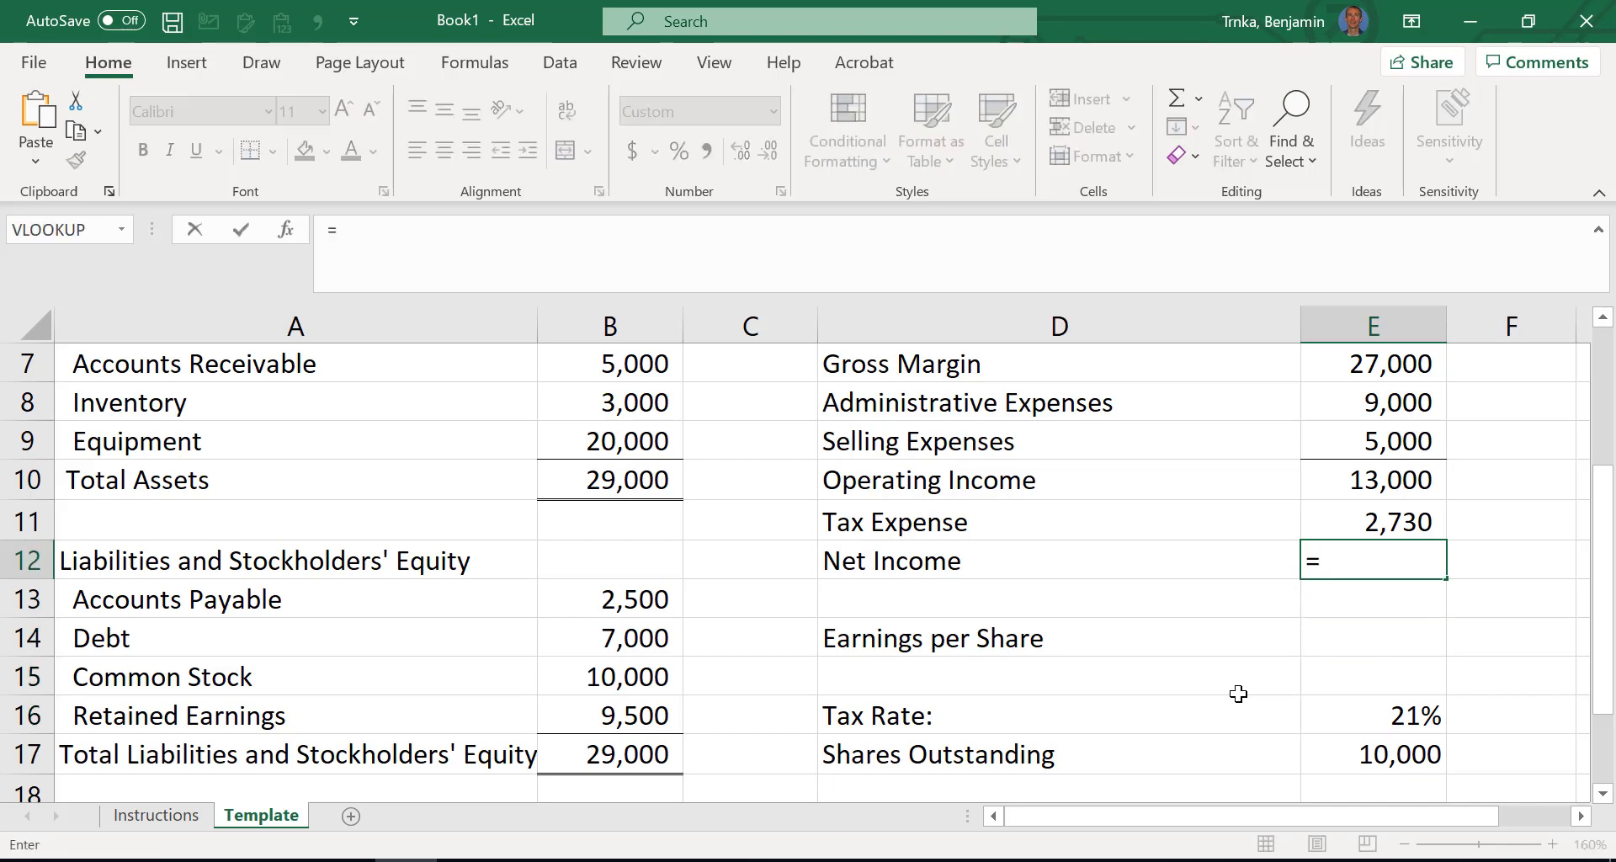
{"action": "key", "text": "Up"}
{"action": "key", "text": "Up"}
{"action": "type", "text": "-"}
{"action": "key", "text": "Up"}
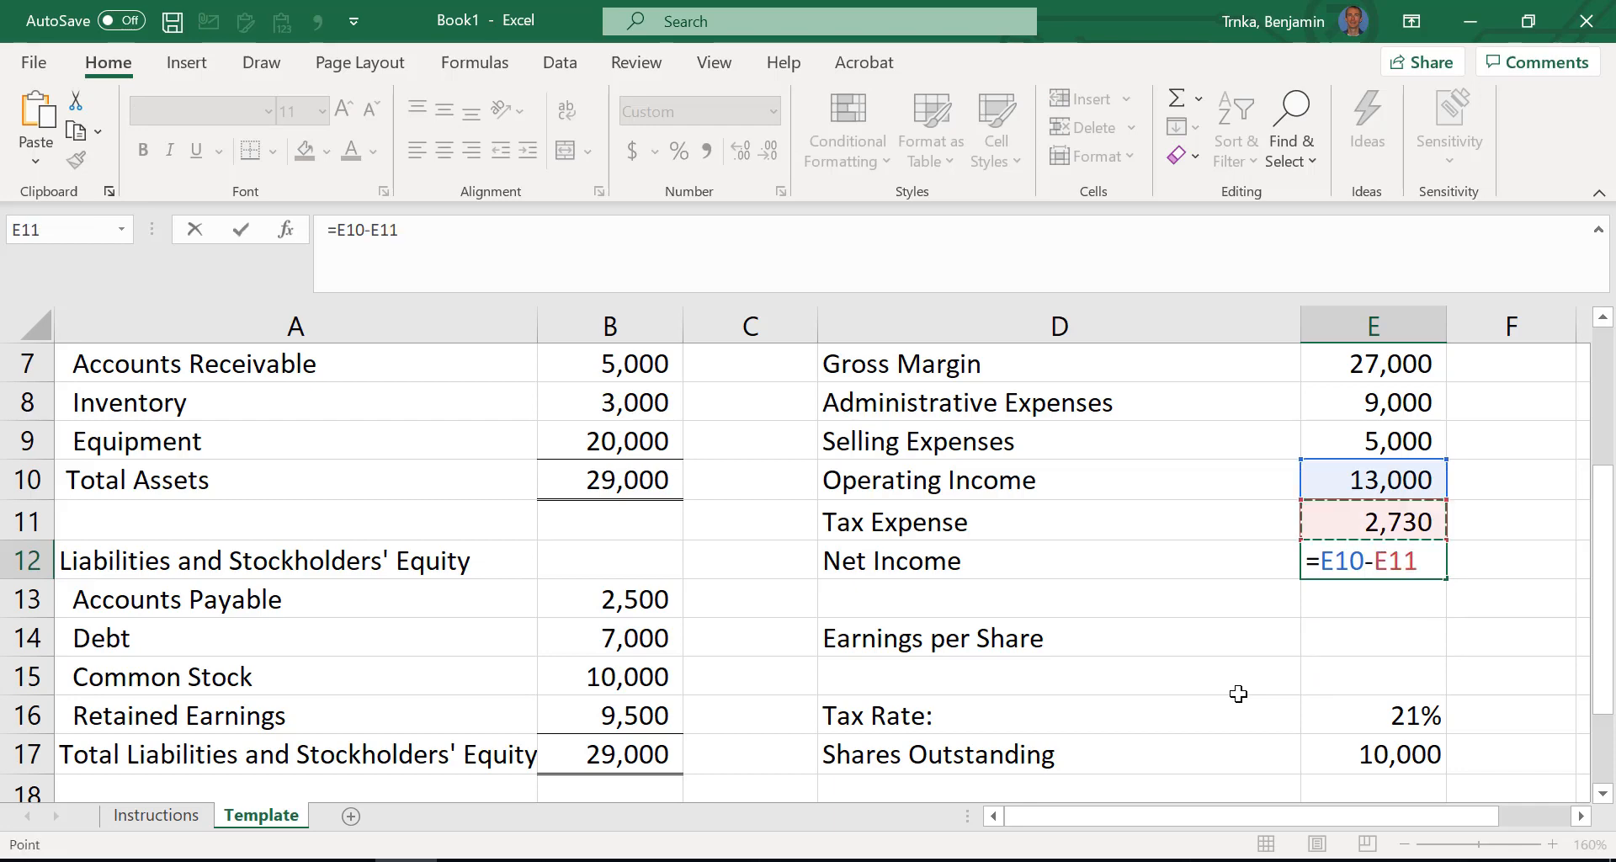
{"action": "key", "text": "Return"}
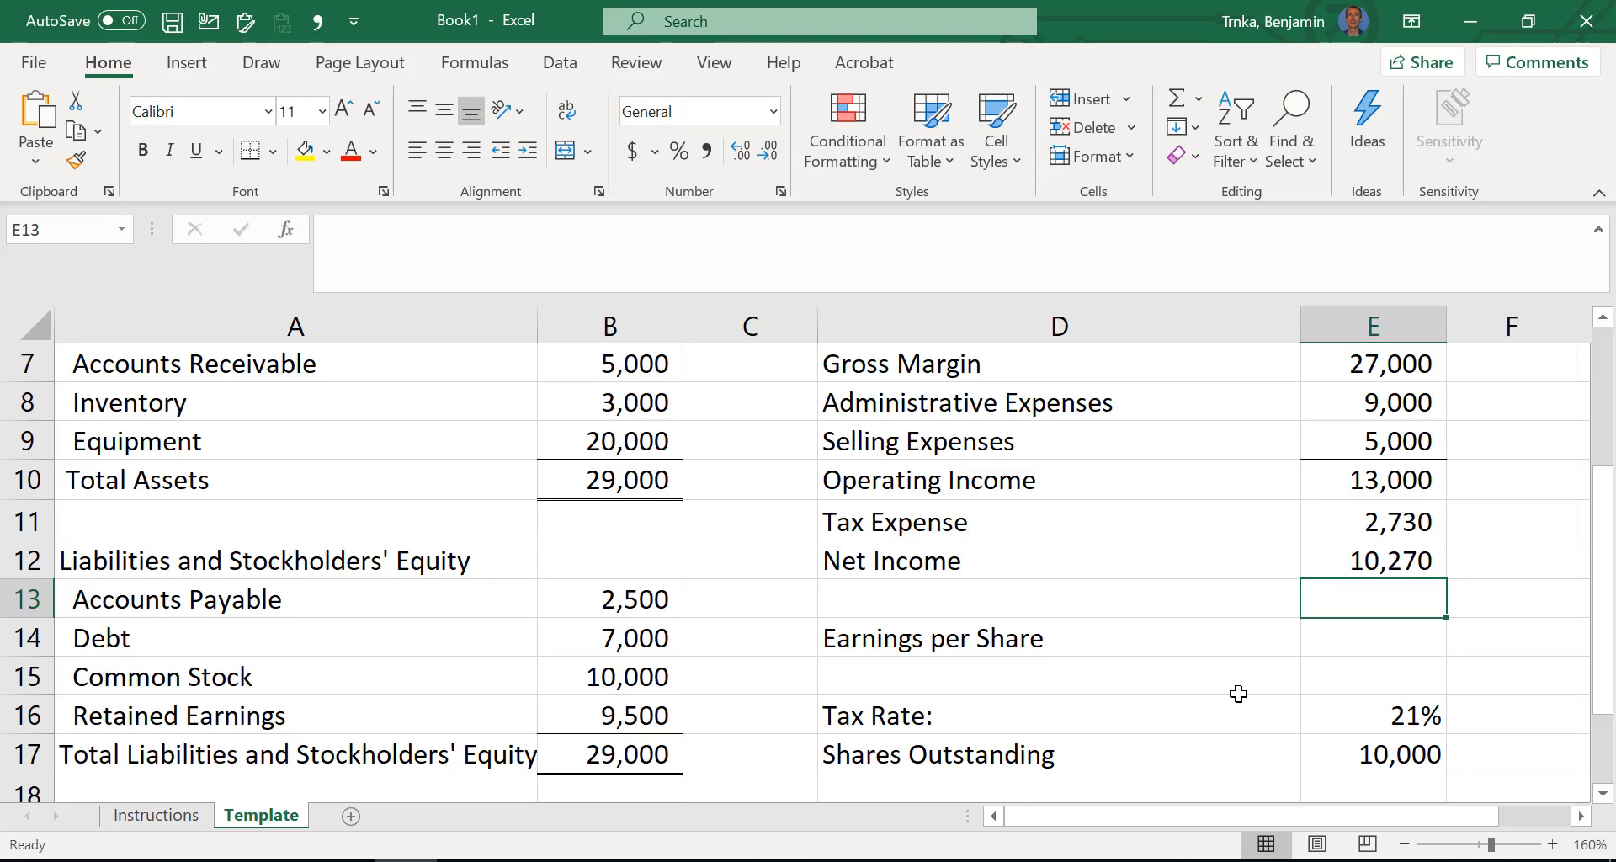
Calculate Earnings per Share in cell E14 by dividing Net Income by Shares Outstanding with the formula =E12/E17
{"action": "key", "text": "Down"}
{"action": "key", "text": "Down"}
{"action": "key", "text": "Up"}
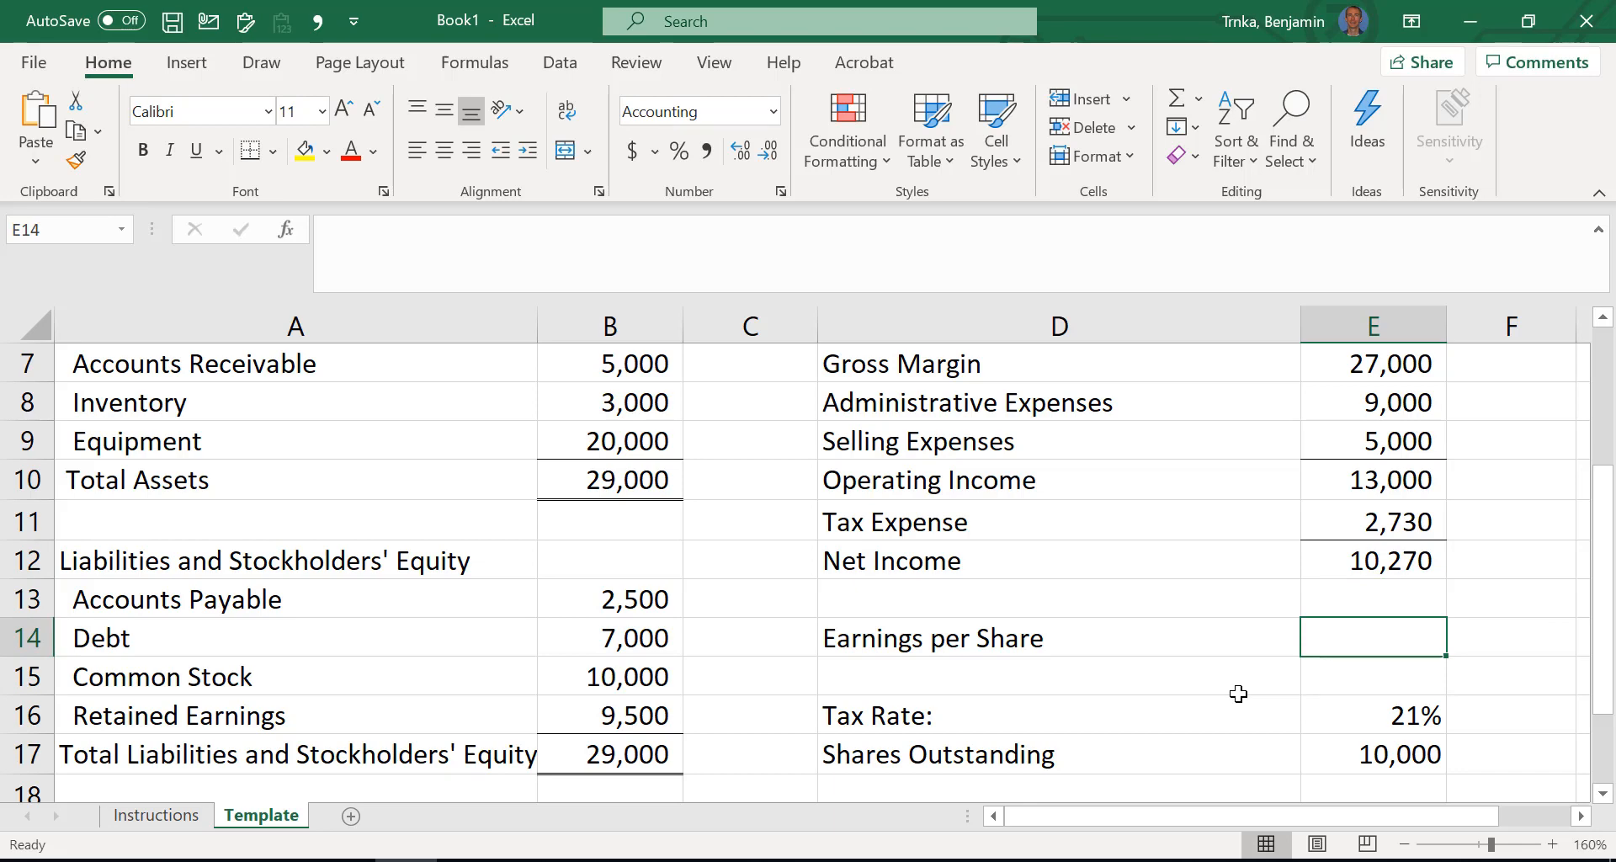
{"action": "type", "text": "="}
{"action": "key", "text": "Up"}
{"action": "key", "text": "Up"}
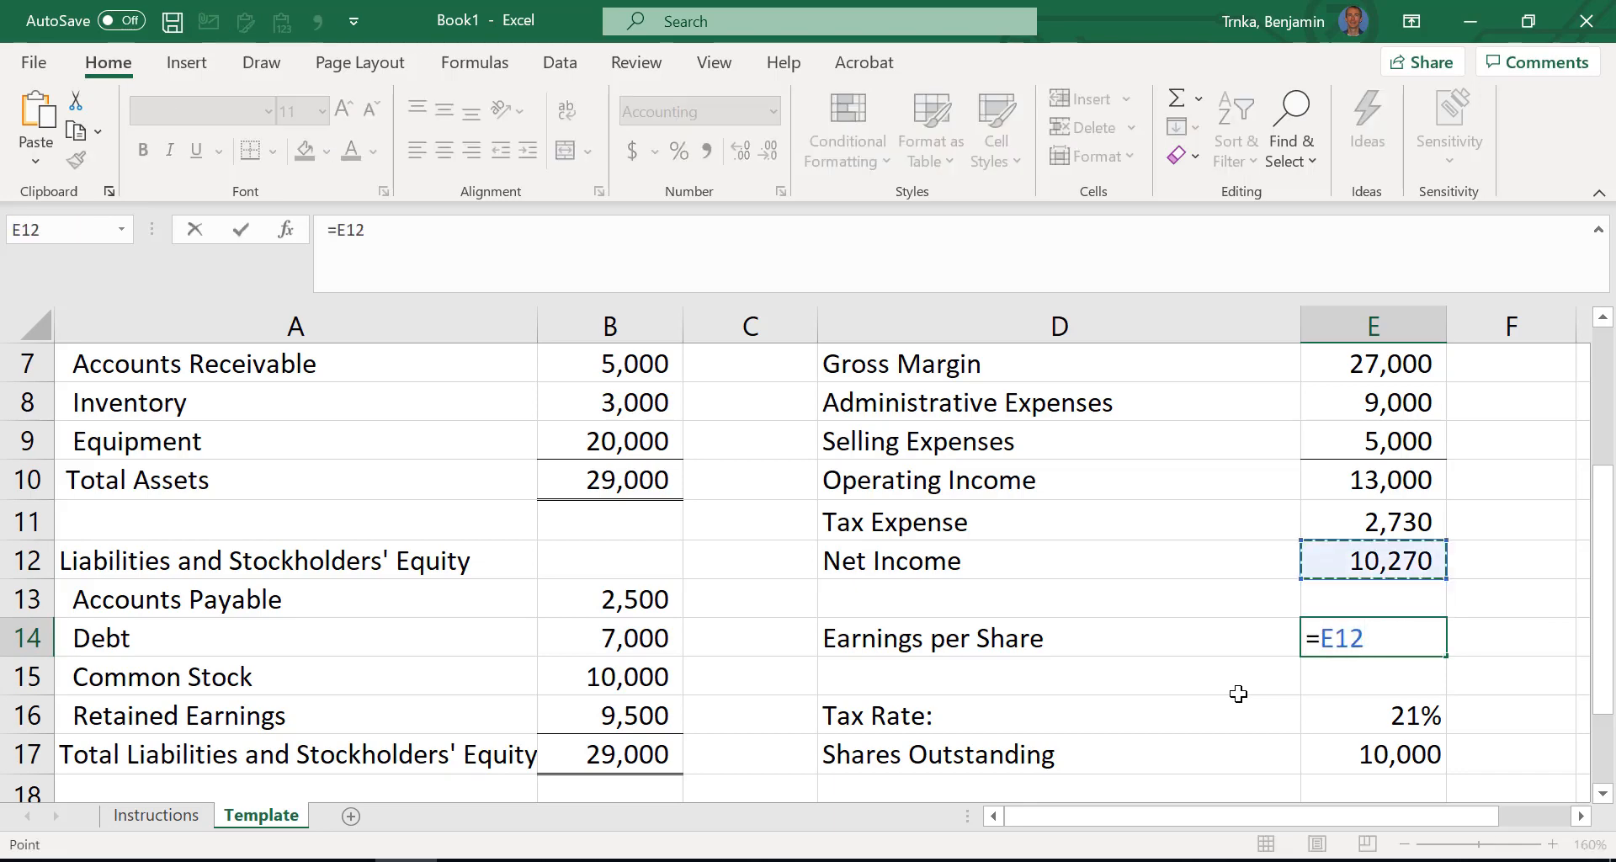
{"action": "type", "text": "/"}
{"action": "key", "text": "Down"}
{"action": "key", "text": "Down"}
{"action": "key", "text": "Down"}
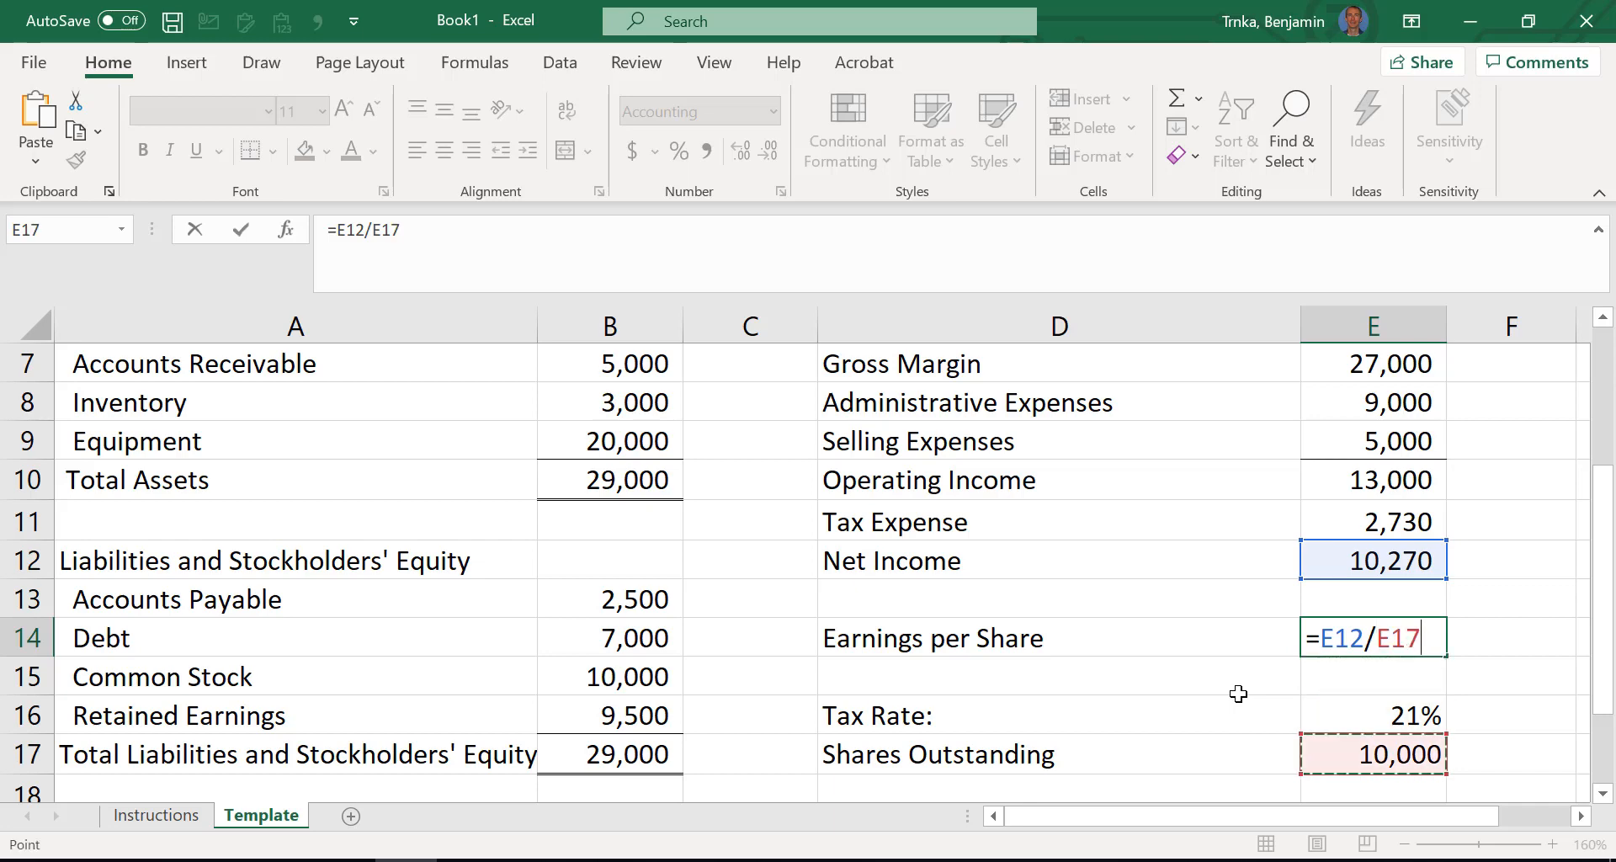
{"action": "key", "text": "Return"}
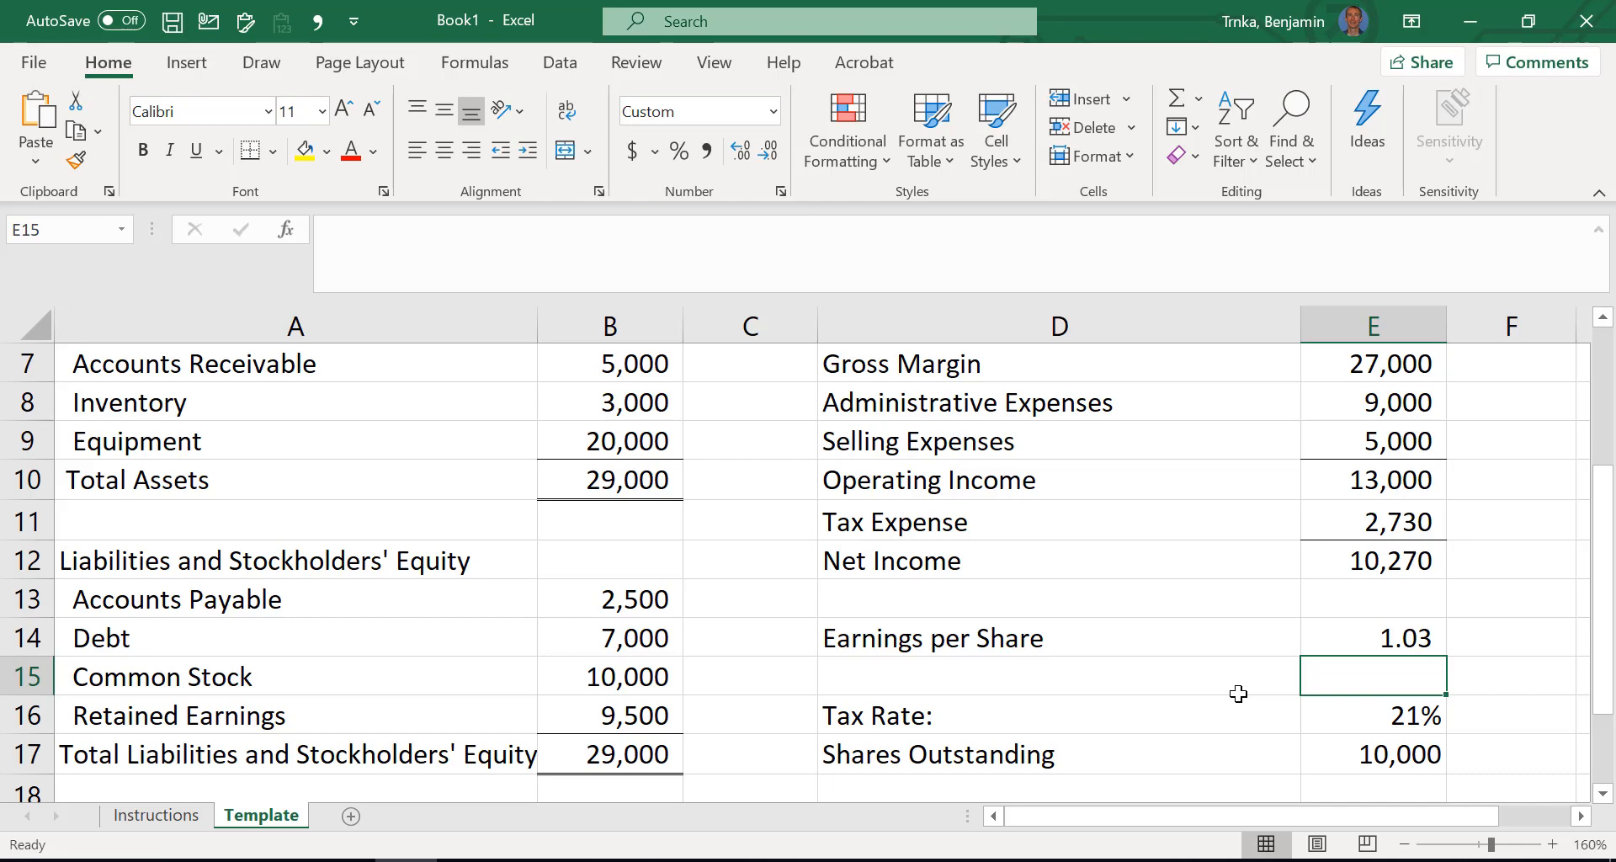
Look at the workbook's quick save options and Save As locations, and return to the Template sheet without saving
{"action": "key", "text": "ctrl+s"}
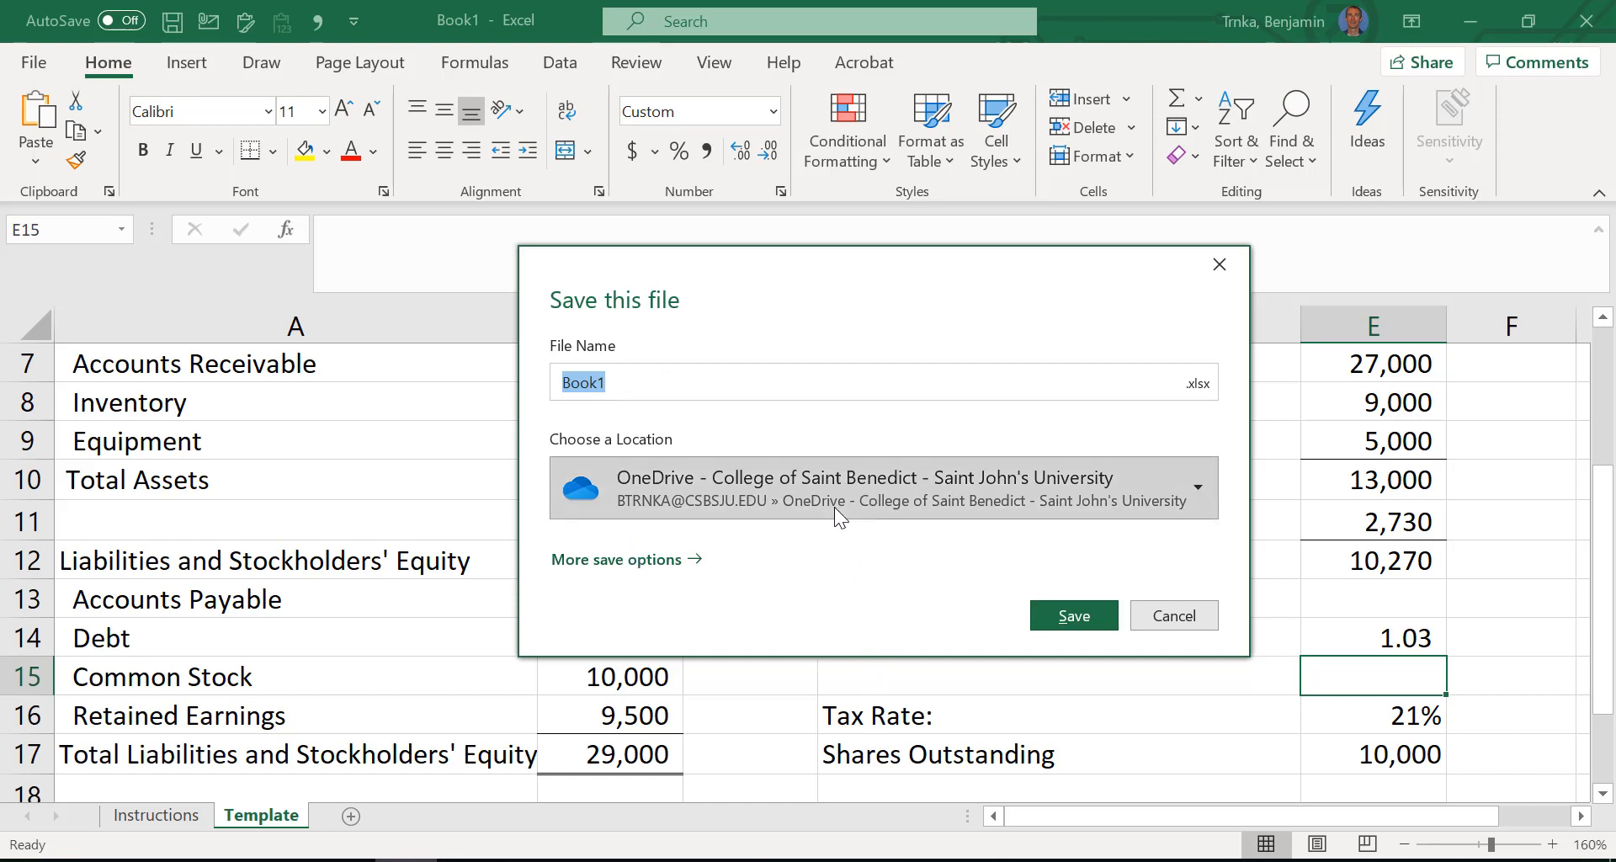
{"action": "left_click", "coordinate": [1164, 616]}
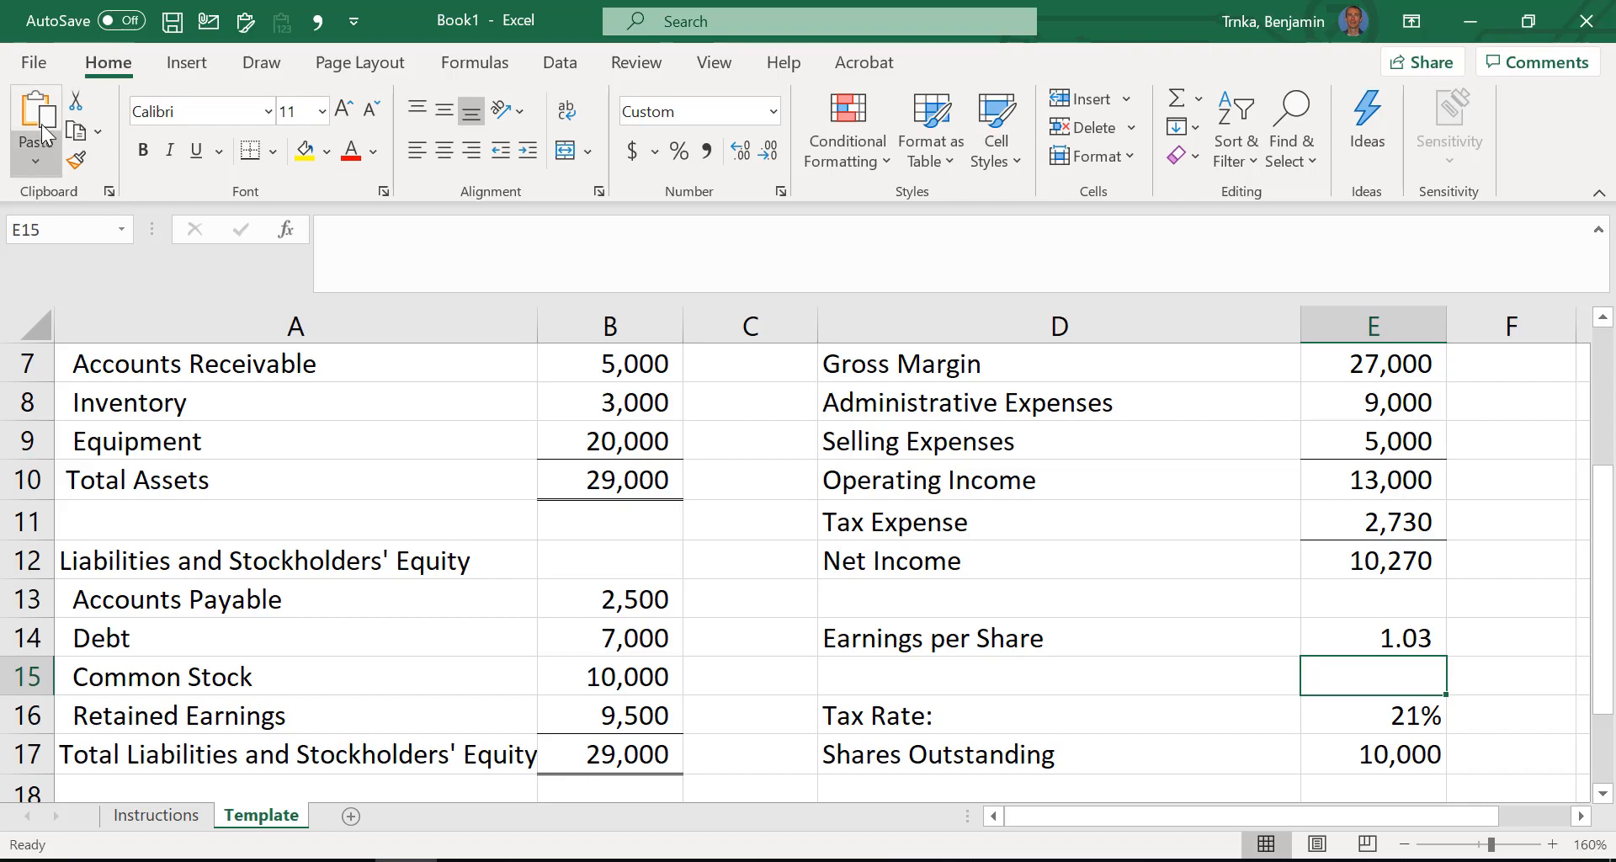
{"action": "left_click", "coordinate": [37, 72]}
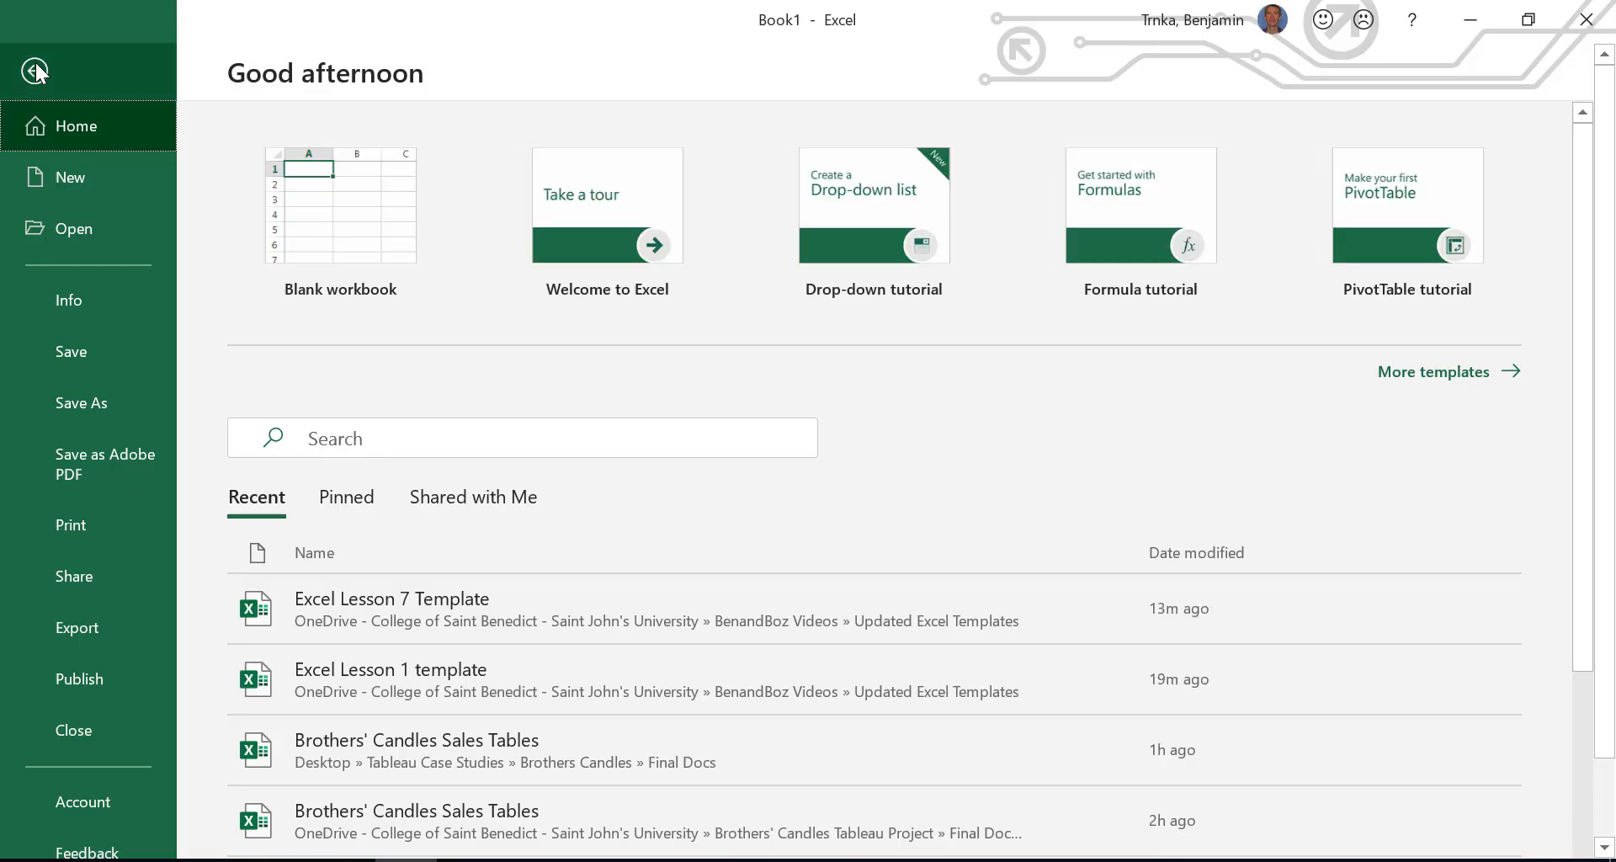
{"action": "left_click", "coordinate": [83, 406]}
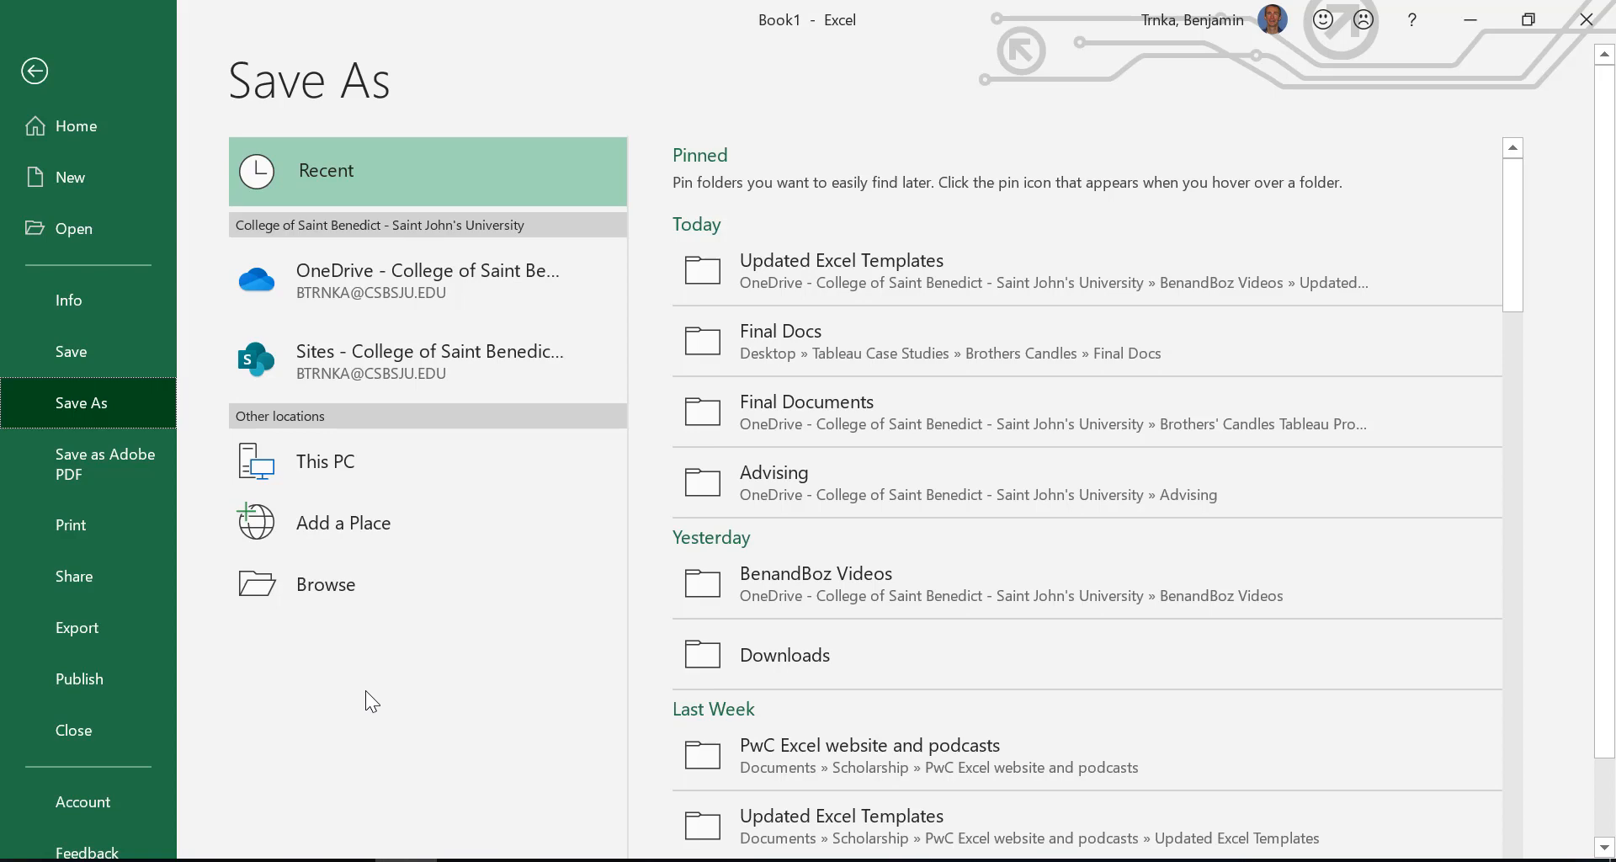
{"action": "key", "text": "Escape"}
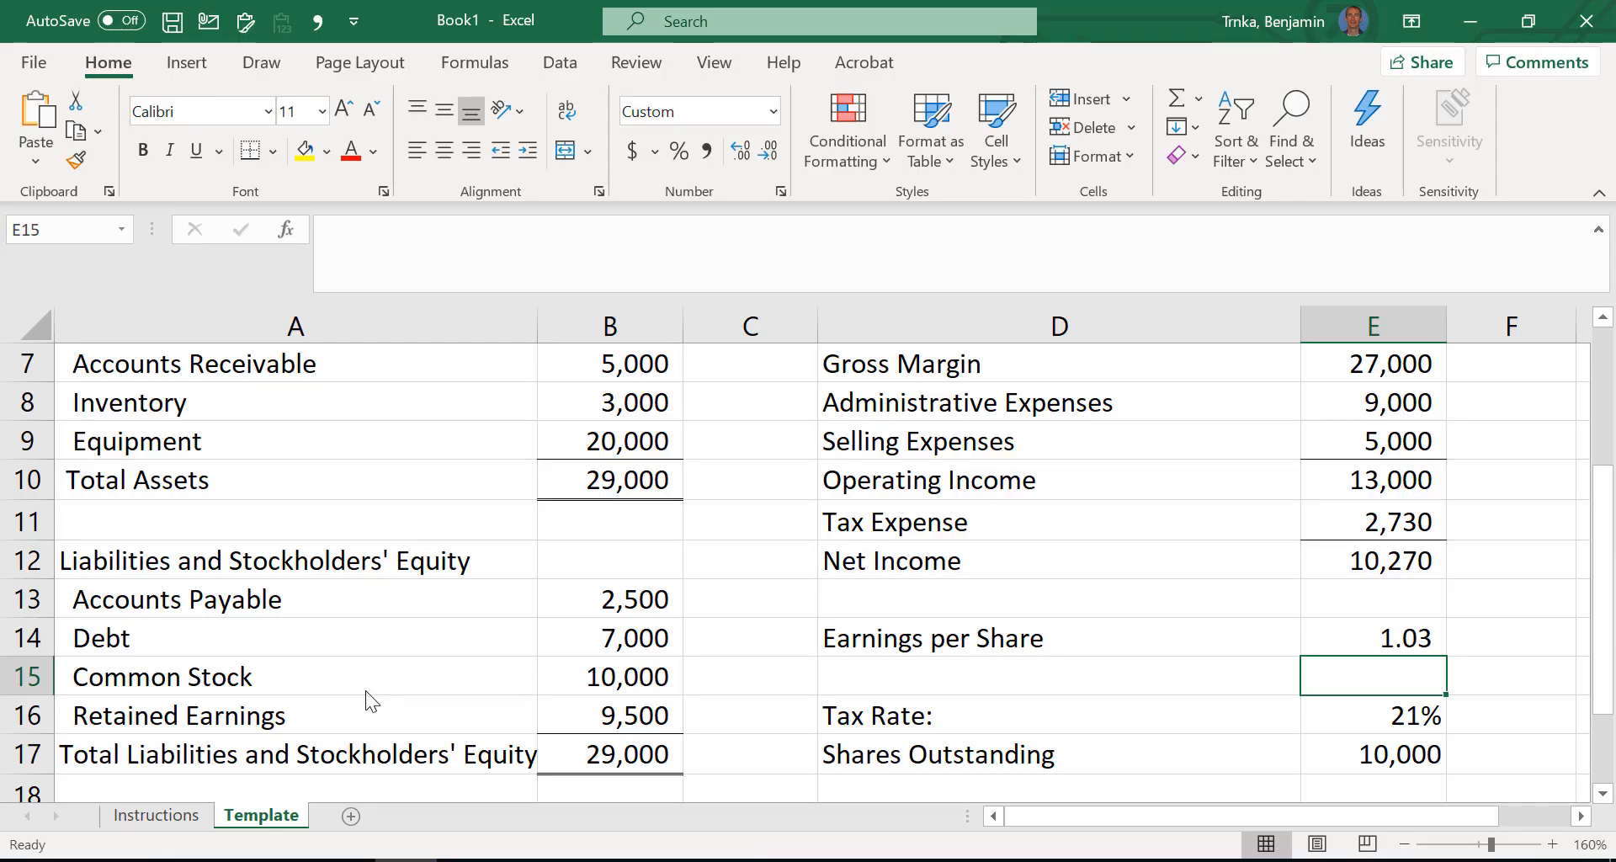
Review the list of actions and their PC and Mac shortcuts on the Instructions sheet, from starting a formula to undoing
{"action": "left_click", "coordinate": [158, 816]}
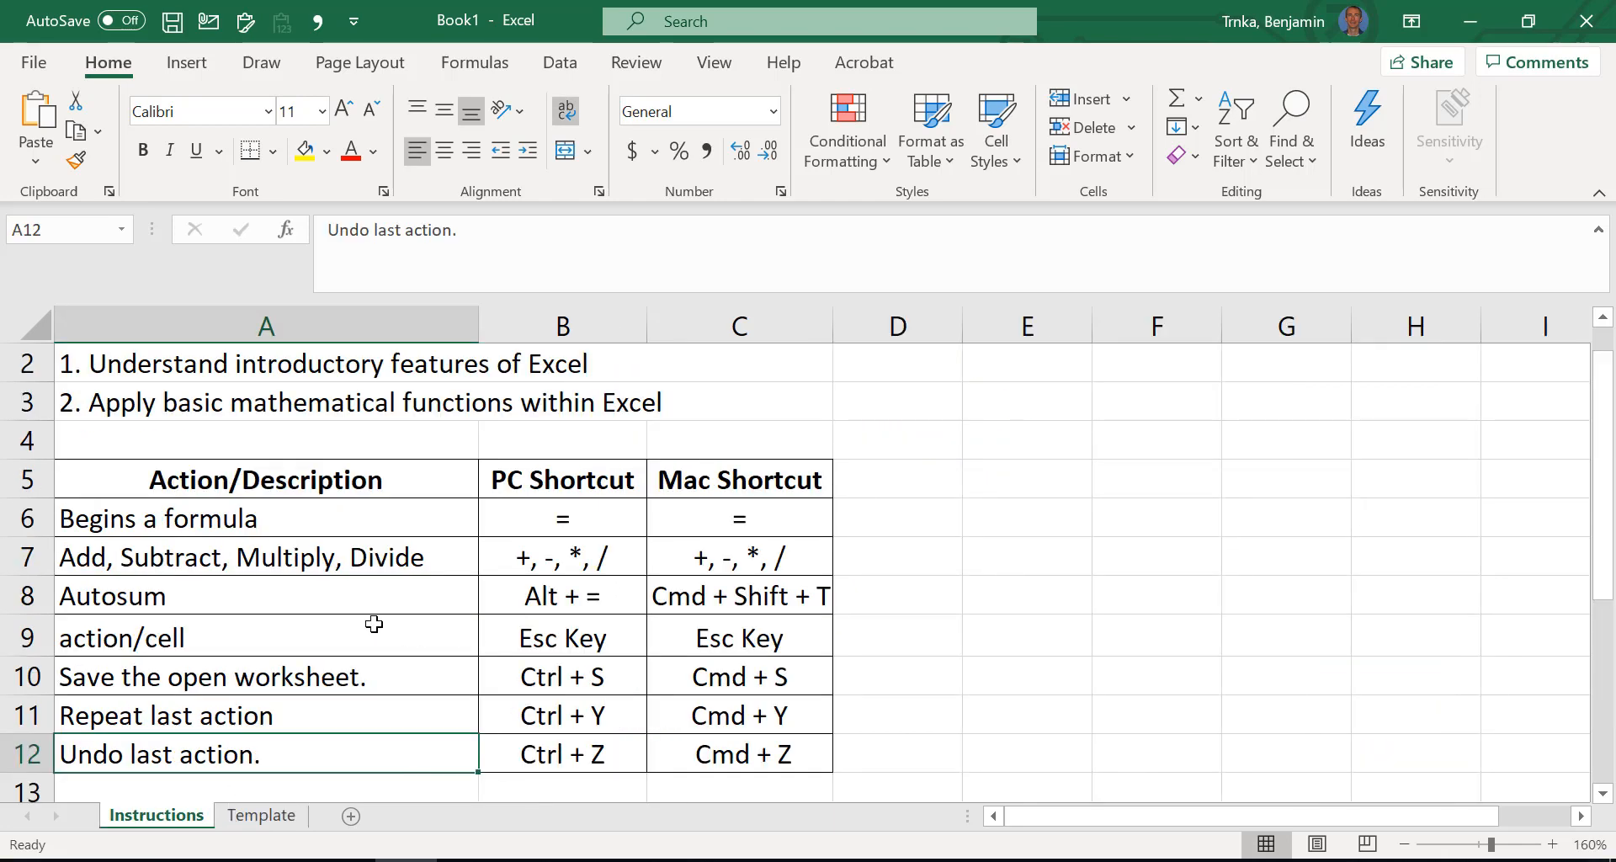
{"action": "left_click", "coordinate": [374, 532]}
{"action": "key", "text": "Down"}
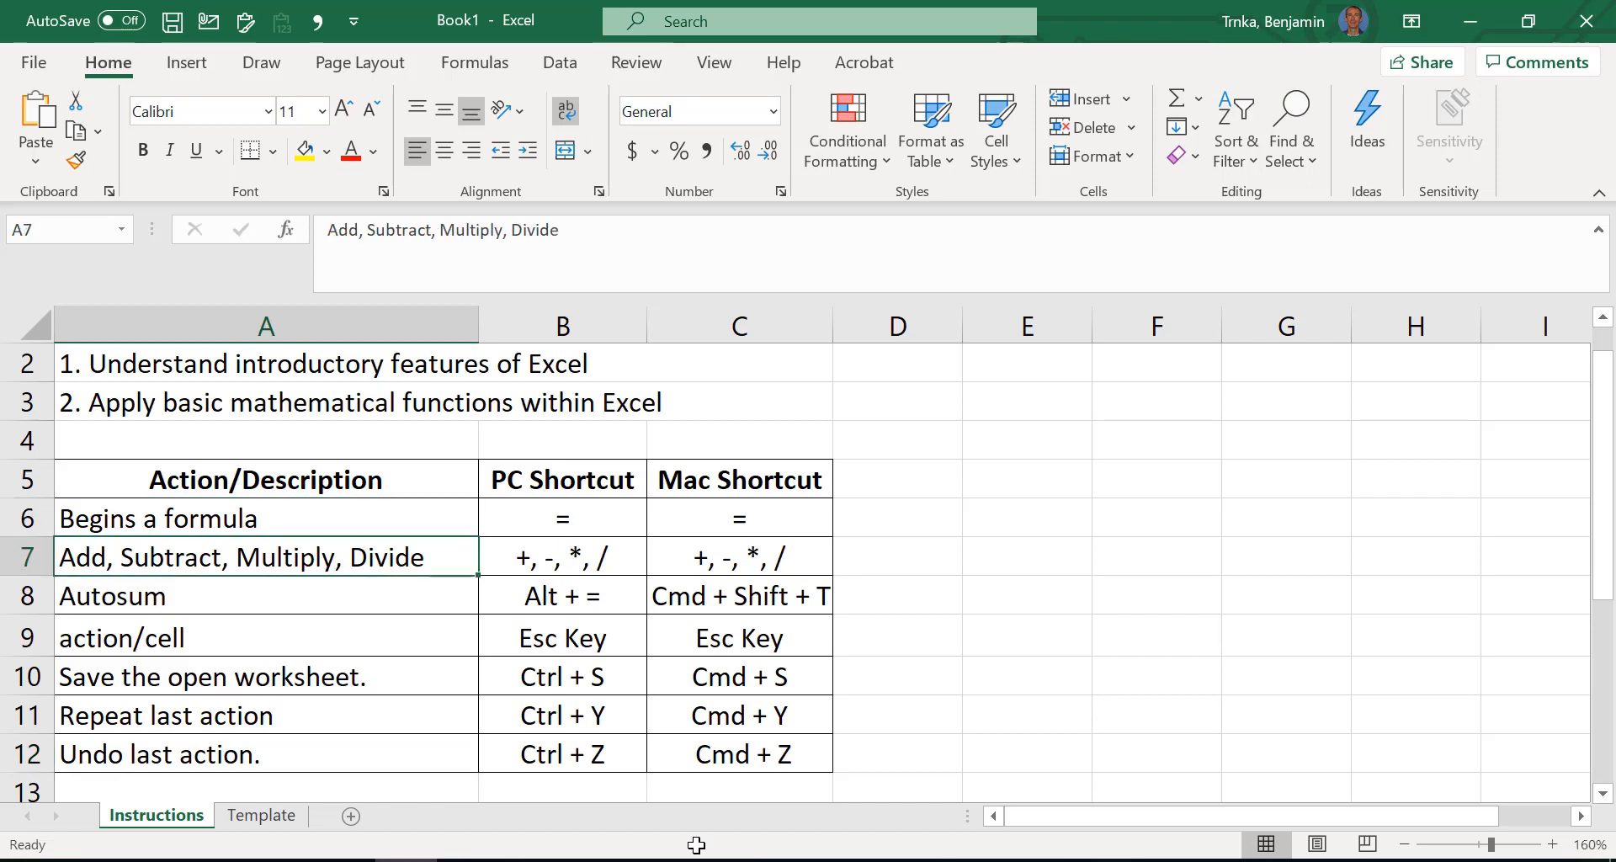
{"action": "key", "text": "Down"}
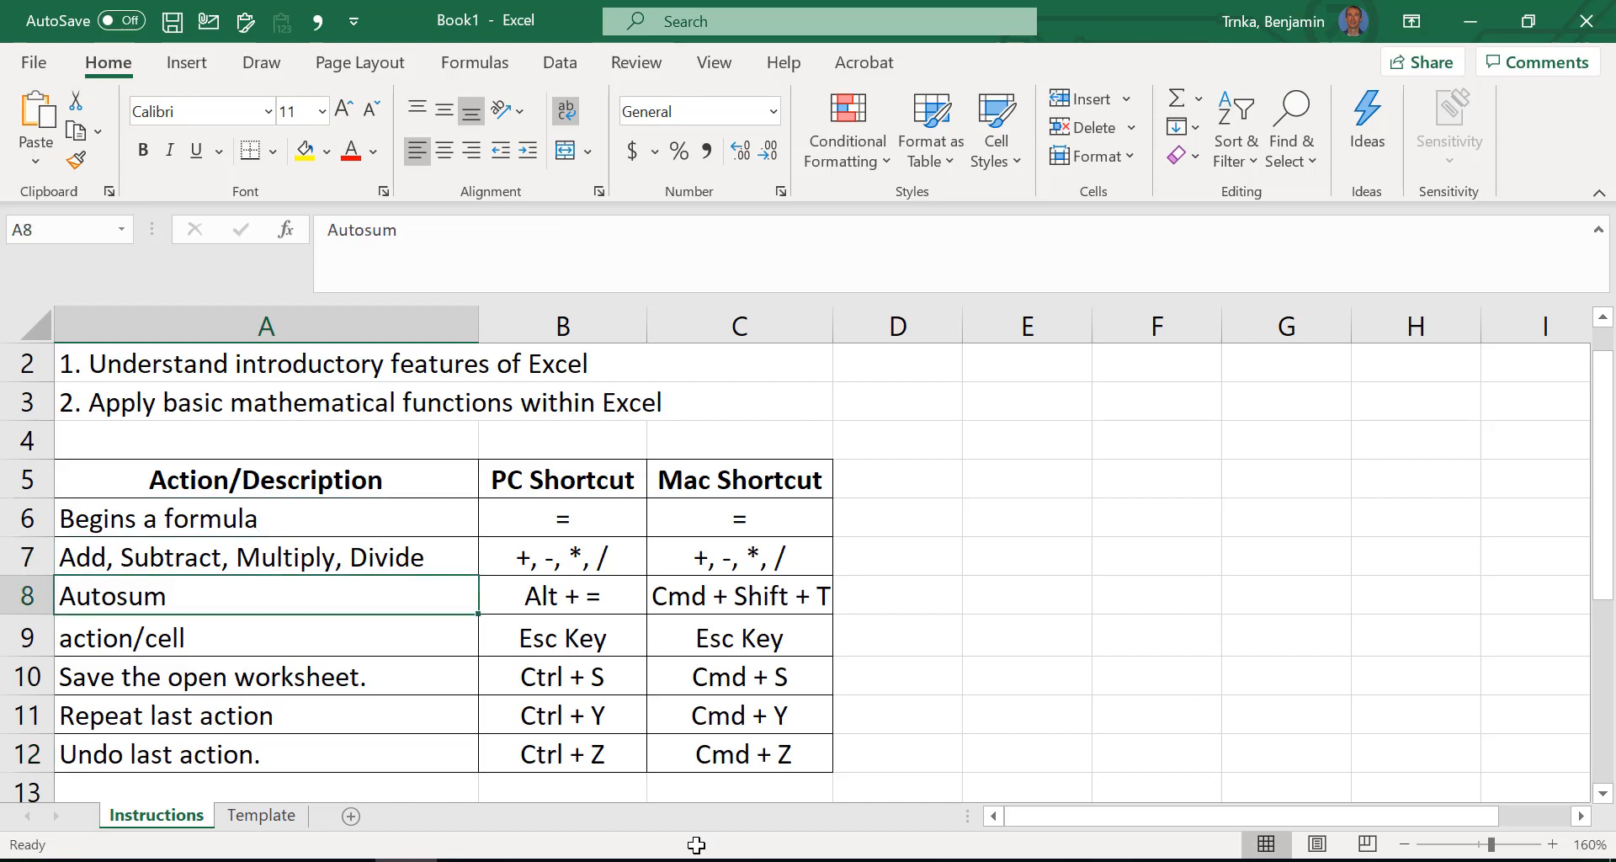
{"action": "key", "text": "Down"}
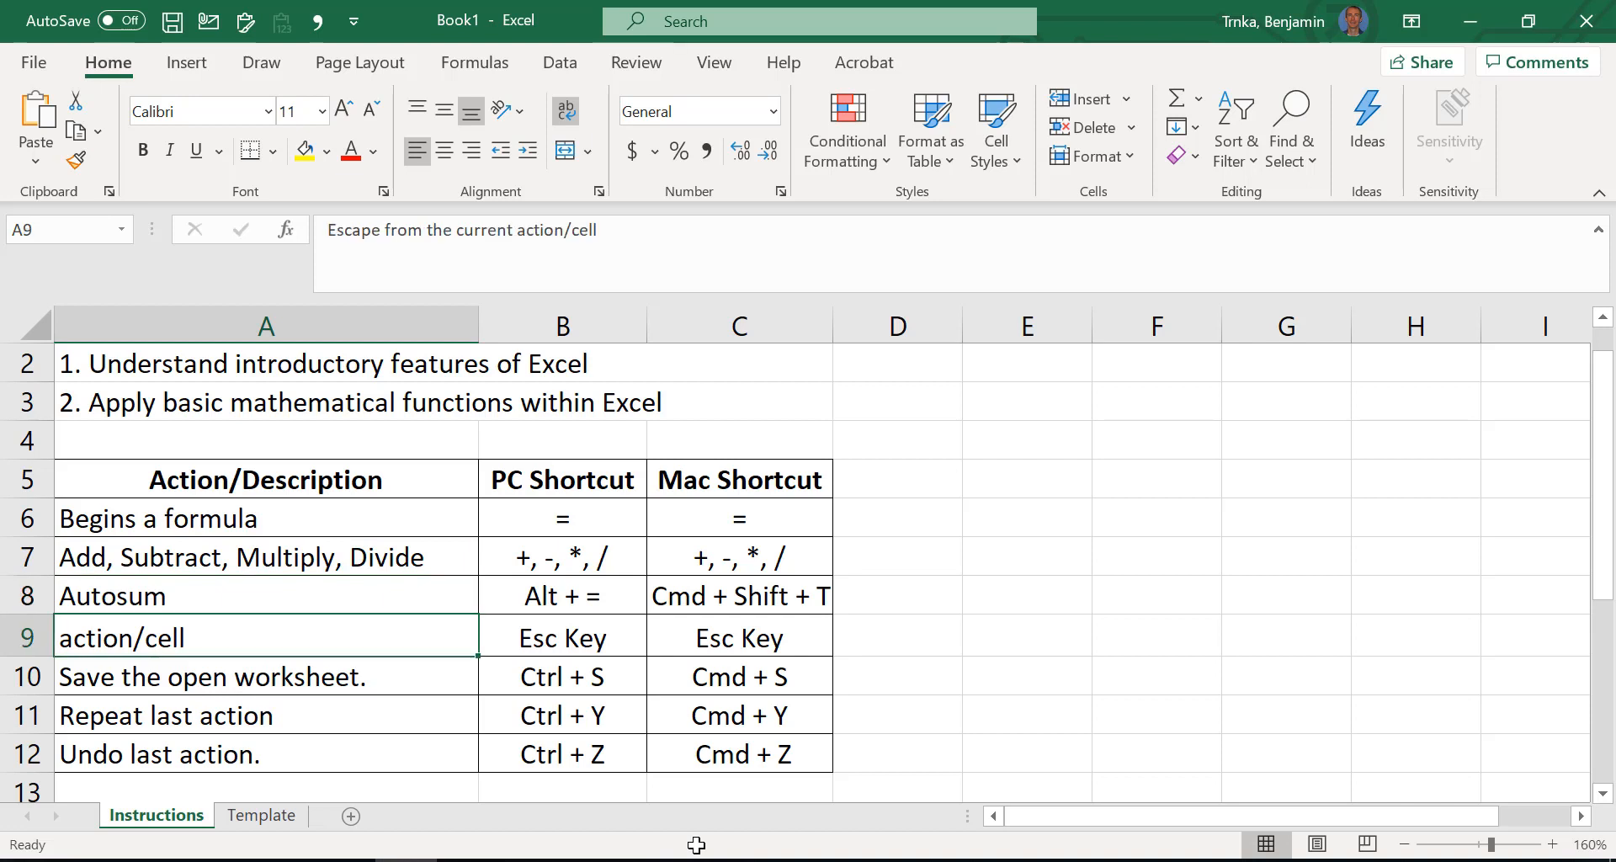
{"action": "key", "text": "Down"}
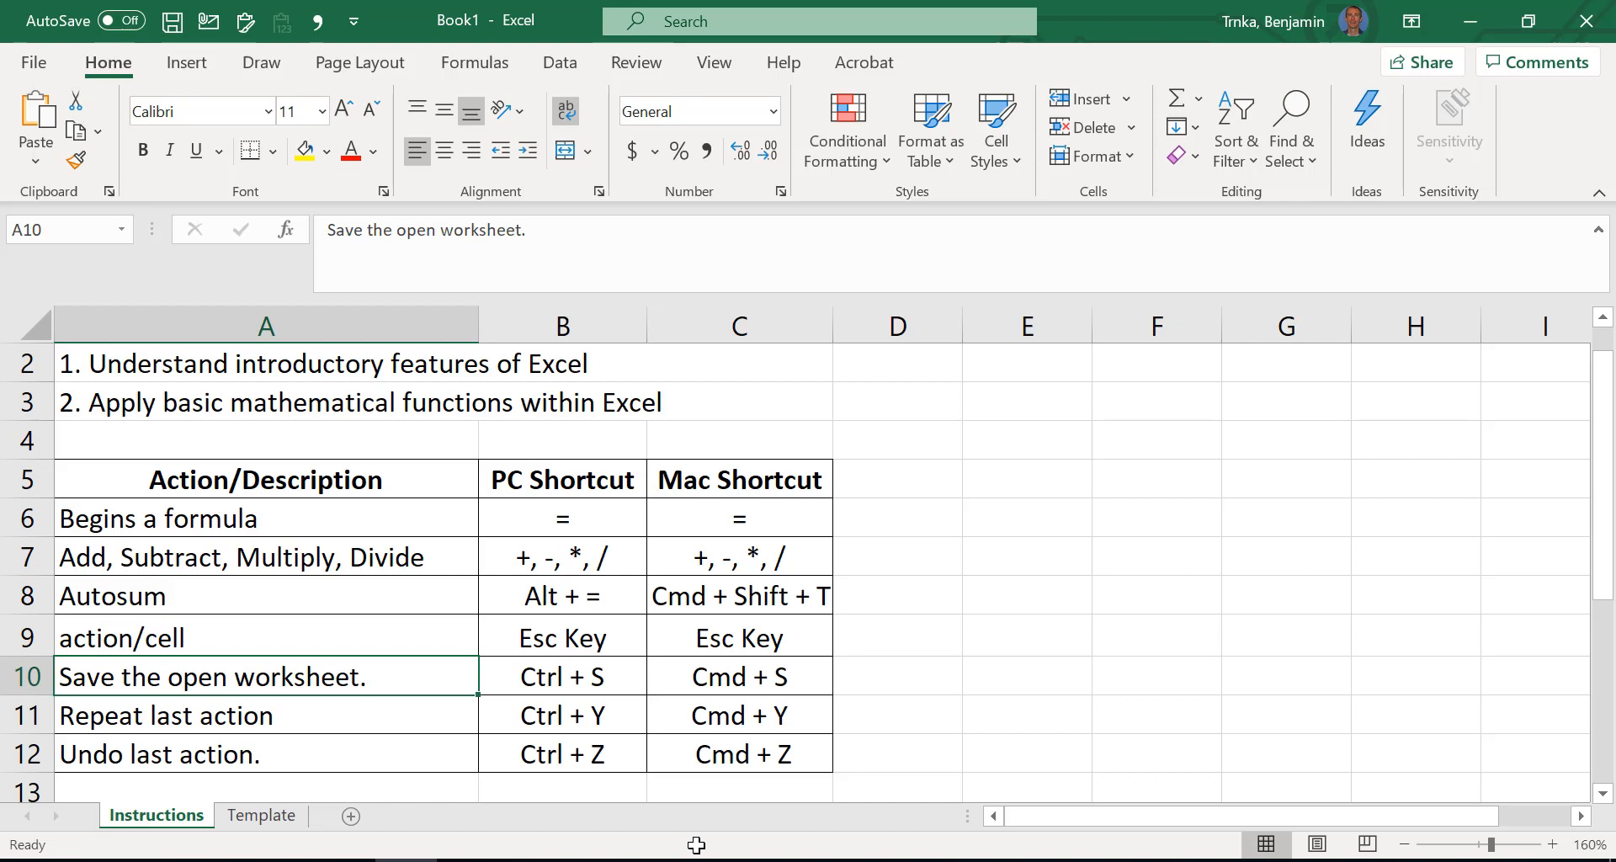
{"action": "key", "text": "Down"}
{"action": "key", "text": "Down"}
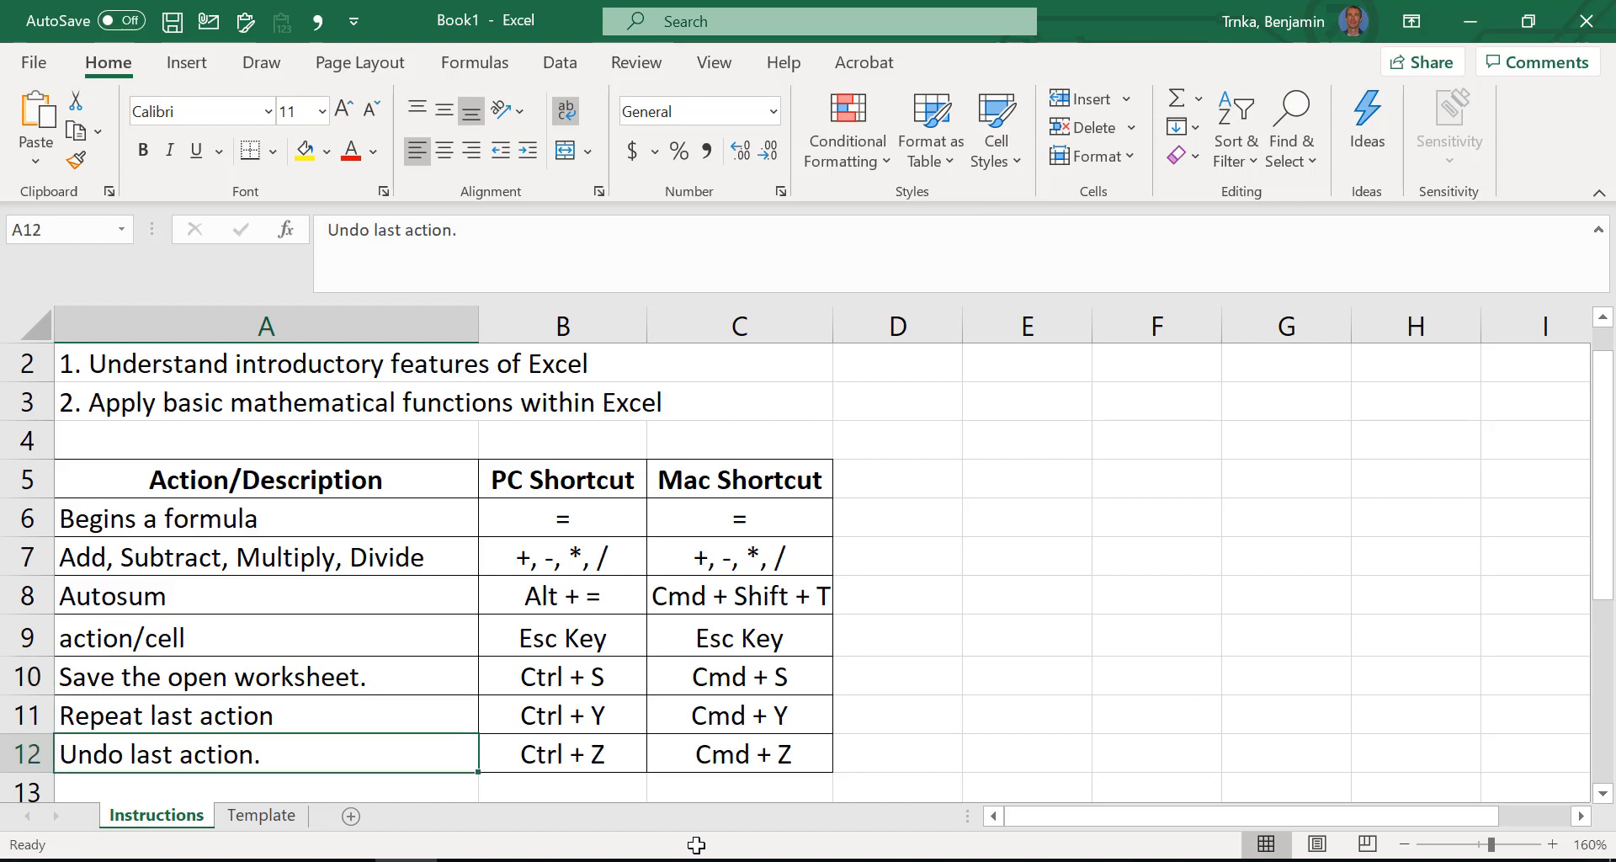